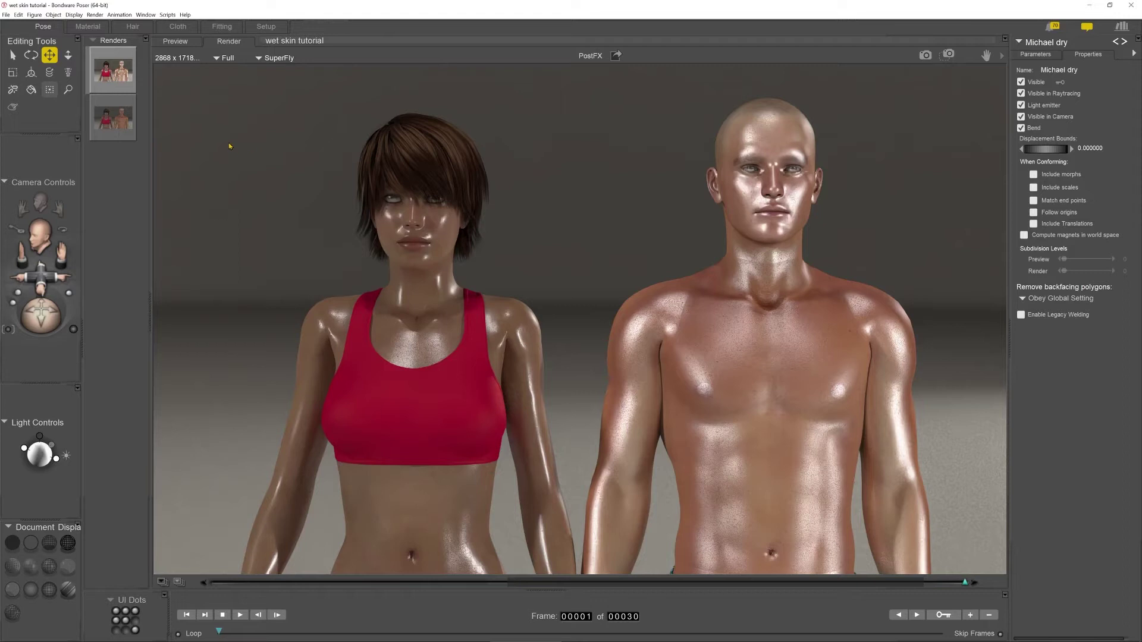
- Compare the dry-skin and wet-skin renders of the two figures by switching between them
left_click(110, 120)
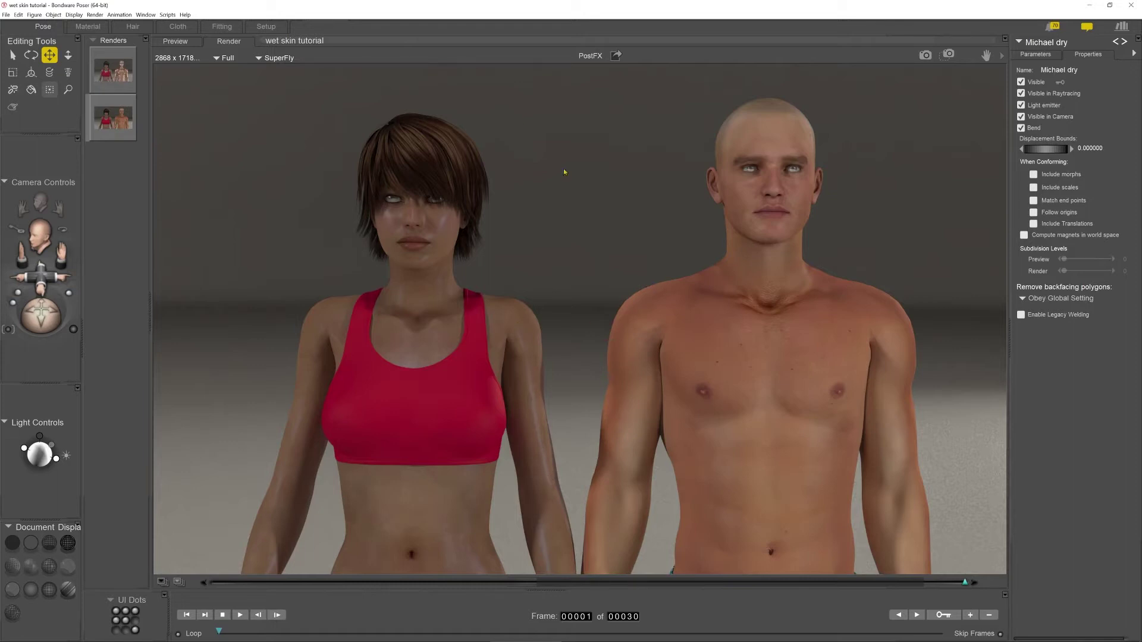
left_click(110, 72)
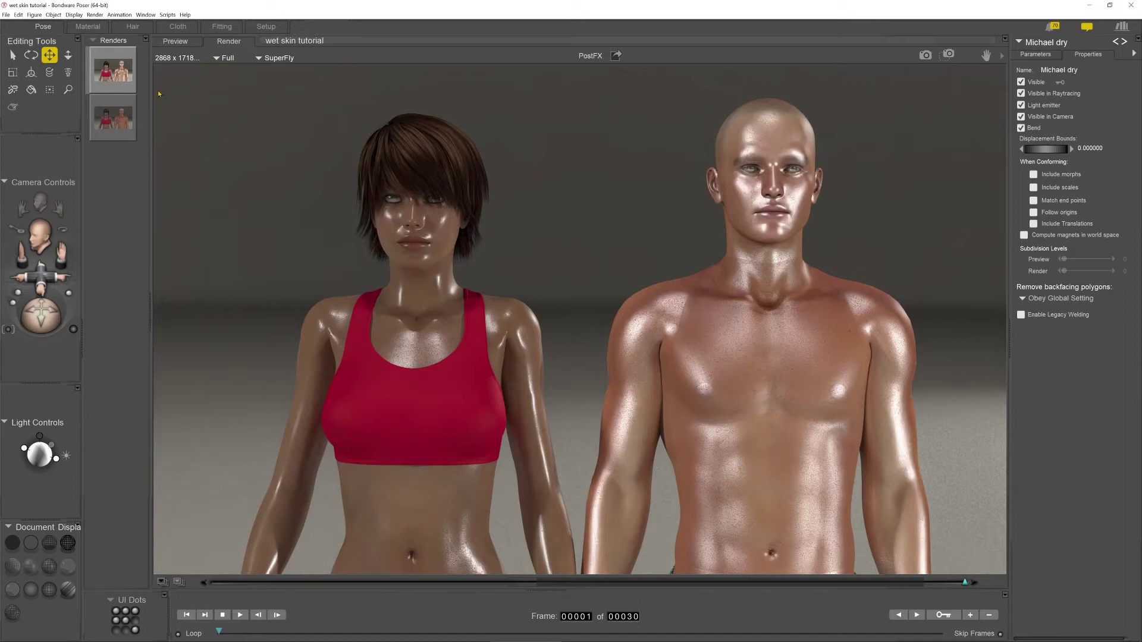
left_click(113, 117)
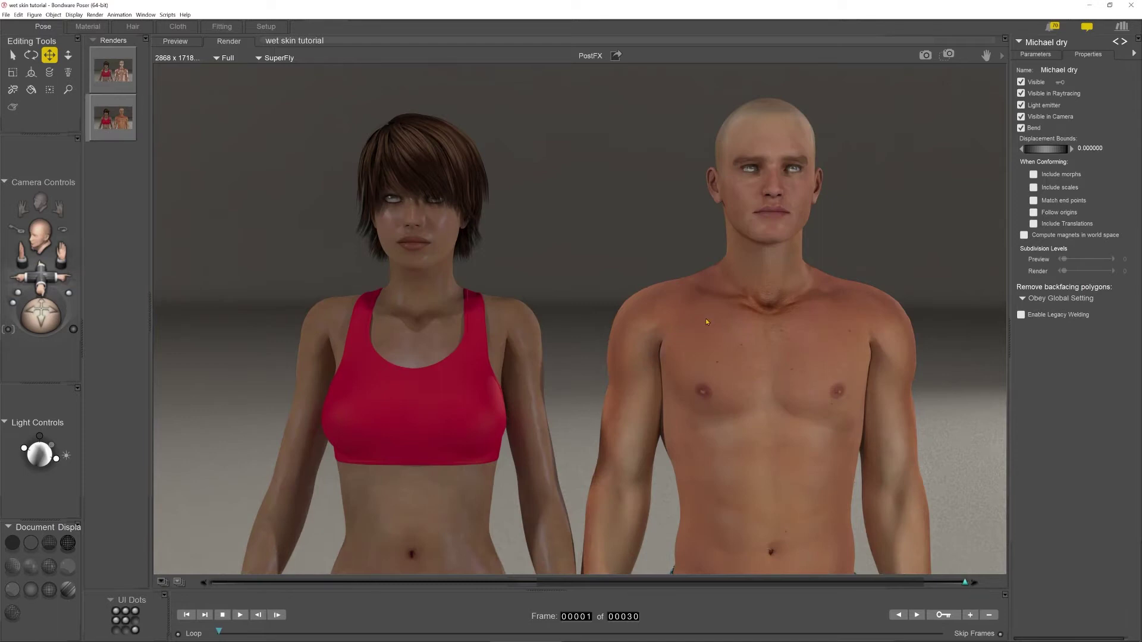
left_click(113, 69)
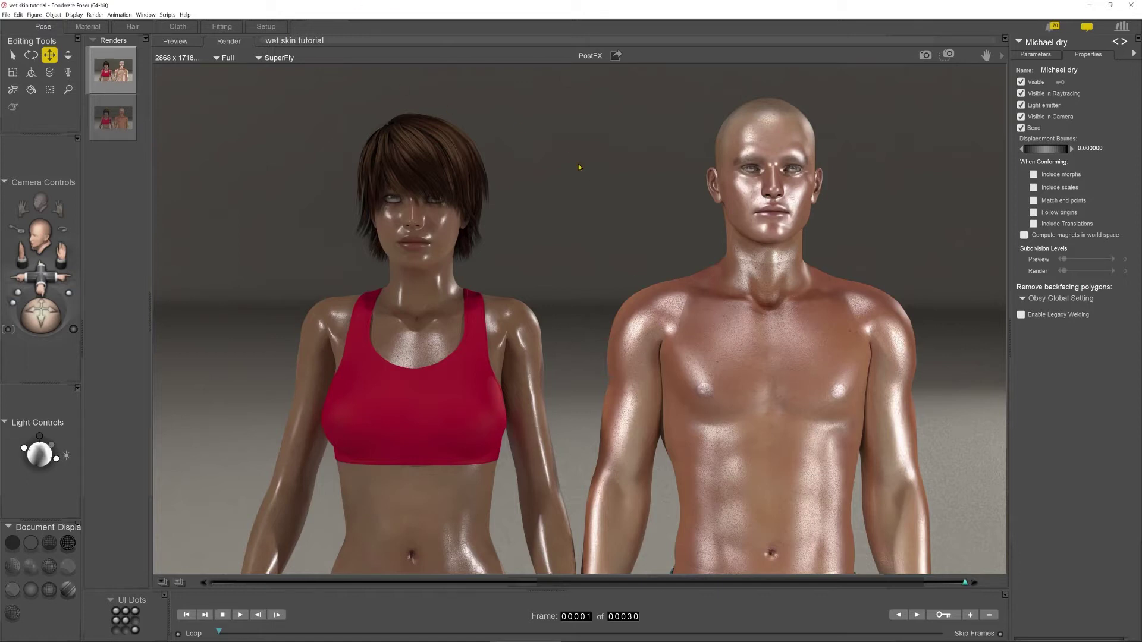
- In the Material room, separate the overlapping Blinn_3, Image_Map_5 and Blinn_4 nodes of Michael's face and show Blinn_3's parameters
left_click(88, 26)
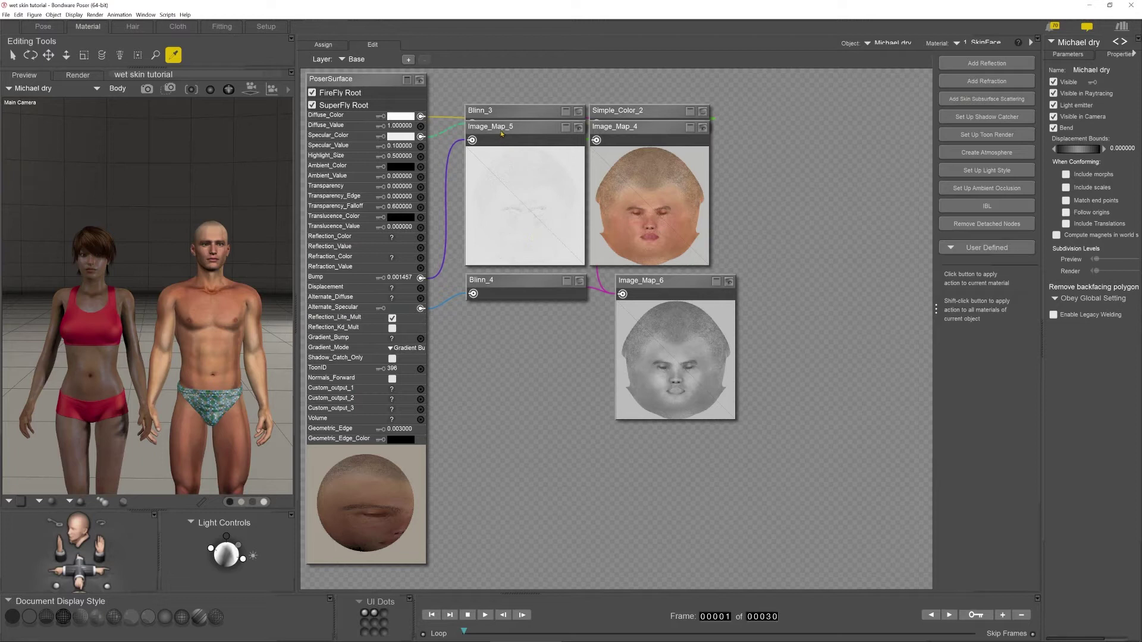
left_click_drag(452, 123, 526, 215)
left_click_drag(526, 173, 518, 397)
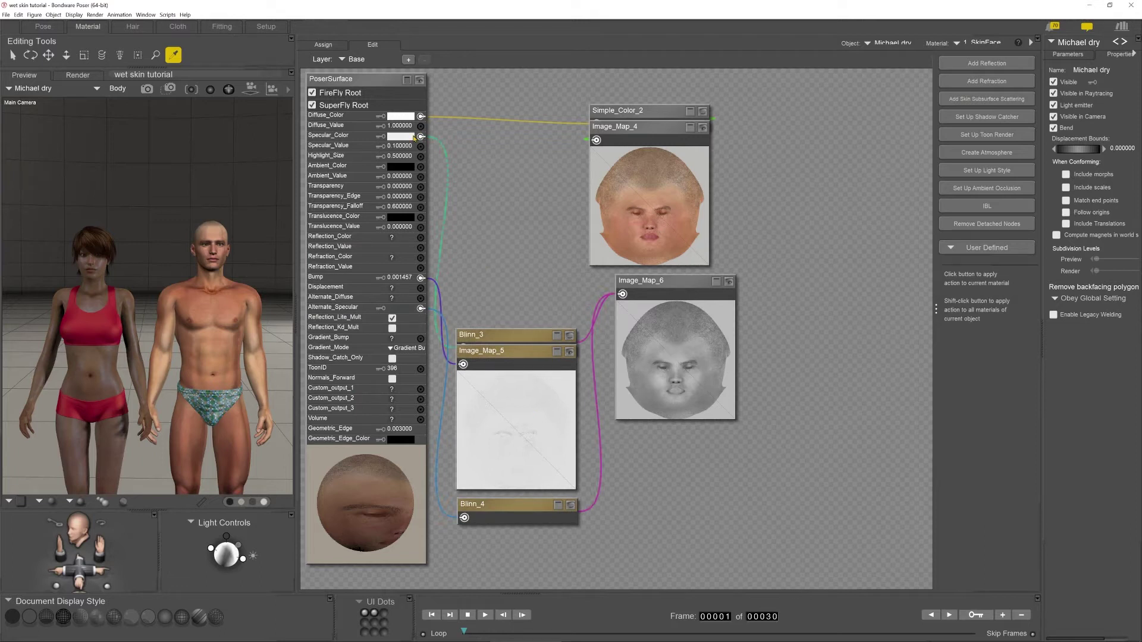
left_click(531, 339)
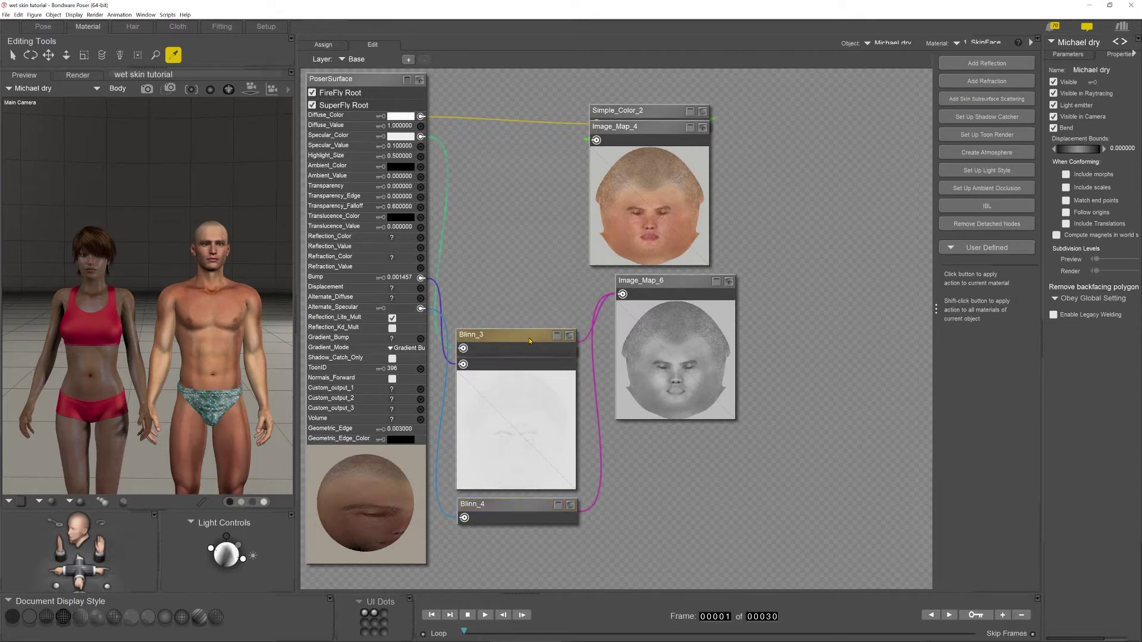
left_click_drag(515, 336, 506, 231)
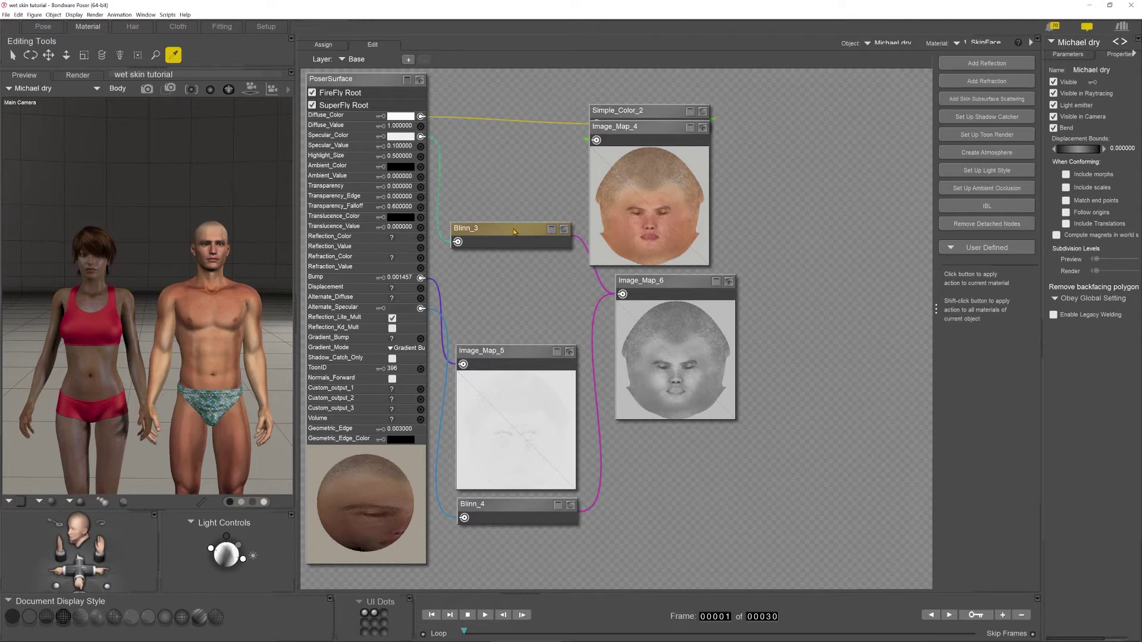
left_click(551, 230)
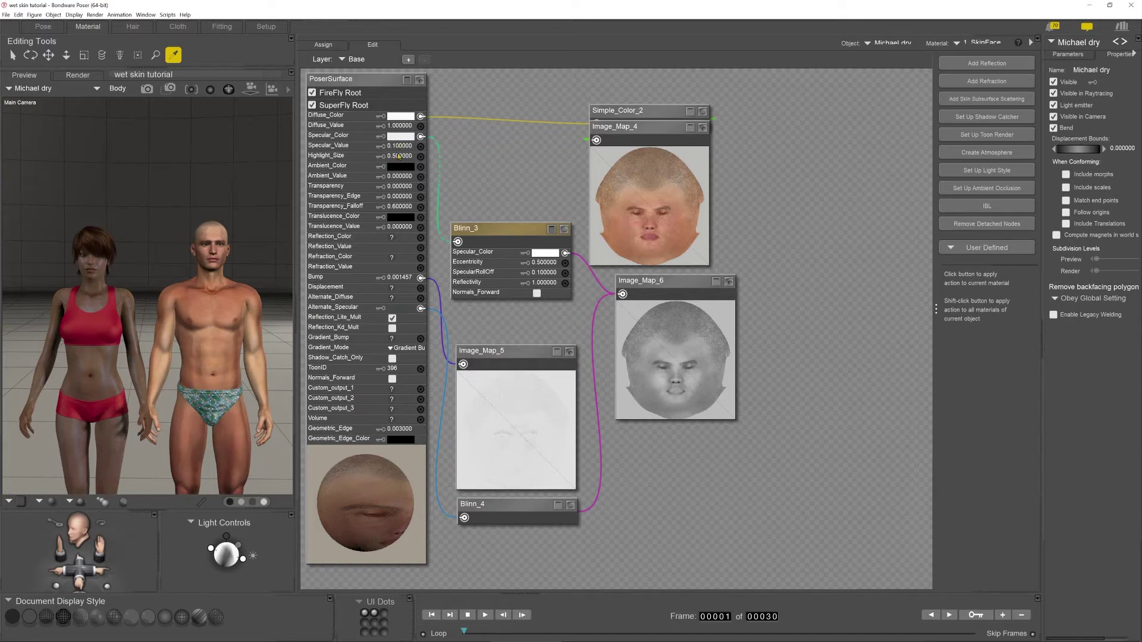
- Load Victoria's face skin material and move its Blinn, Edge_Blend, Specular_Map and image map nodes away from the other nodes as a group
left_click(102, 265)
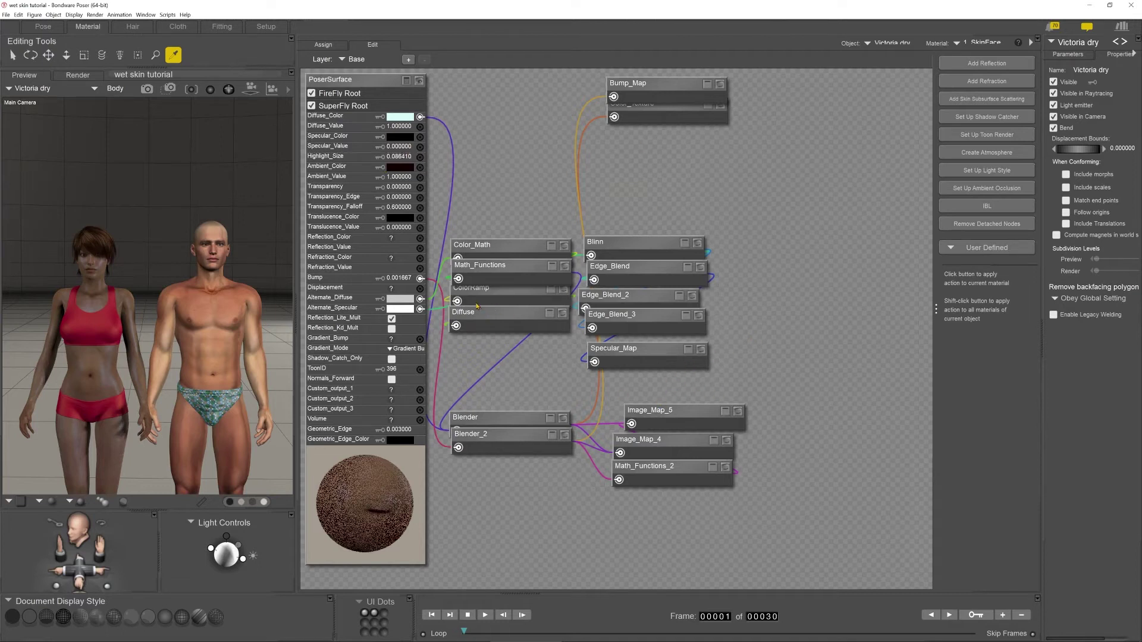
left_click_drag(701, 179, 645, 516)
left_click_drag(723, 407, 917, 385)
- Spread out the Color_Math, Math_Functions, ColorRamp and Diffuse nodes, and place the Blinn node between ColorRamp and Diffuse
left_click_drag(504, 249, 575, 173)
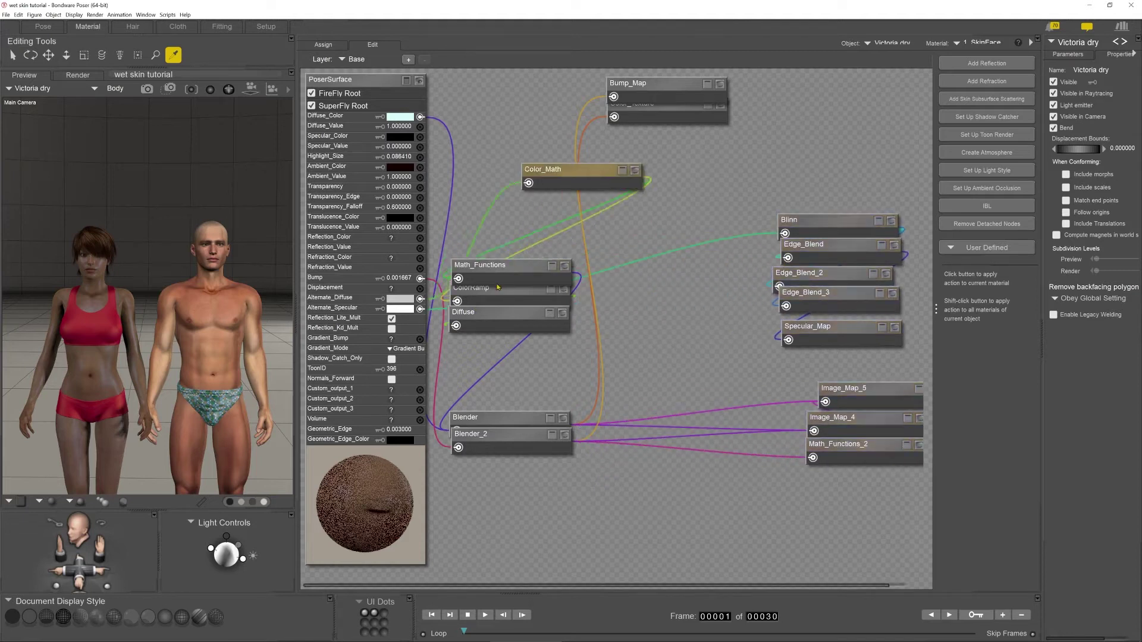
left_click(490, 267)
left_click_drag(505, 265, 553, 212)
left_click_drag(517, 294, 558, 251)
left_click_drag(501, 316, 526, 354)
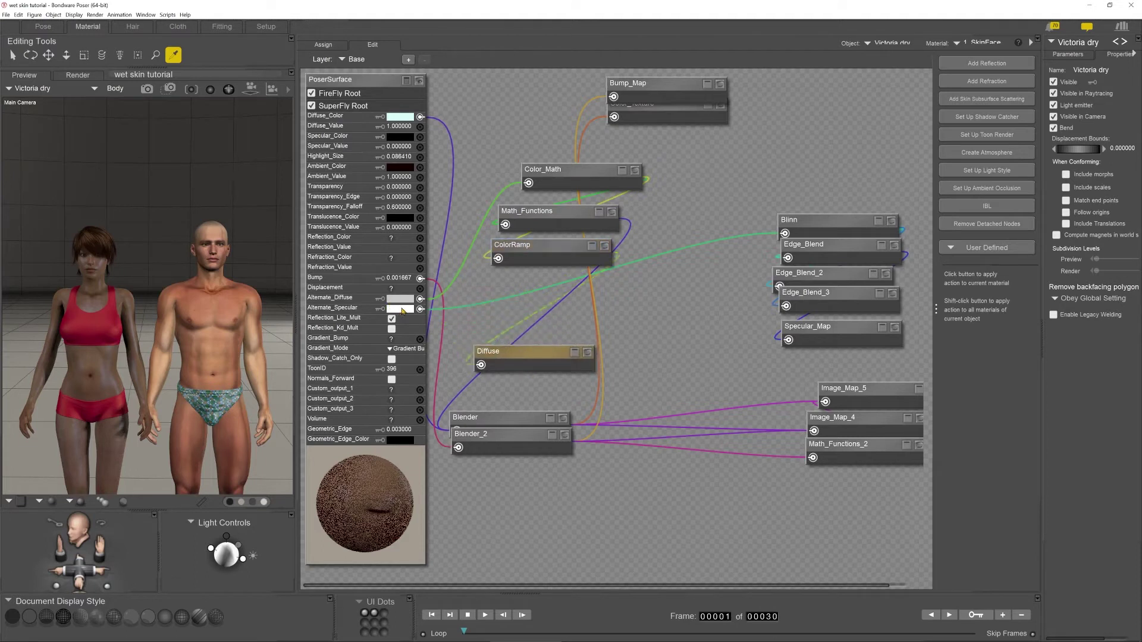
left_click_drag(812, 223, 530, 297)
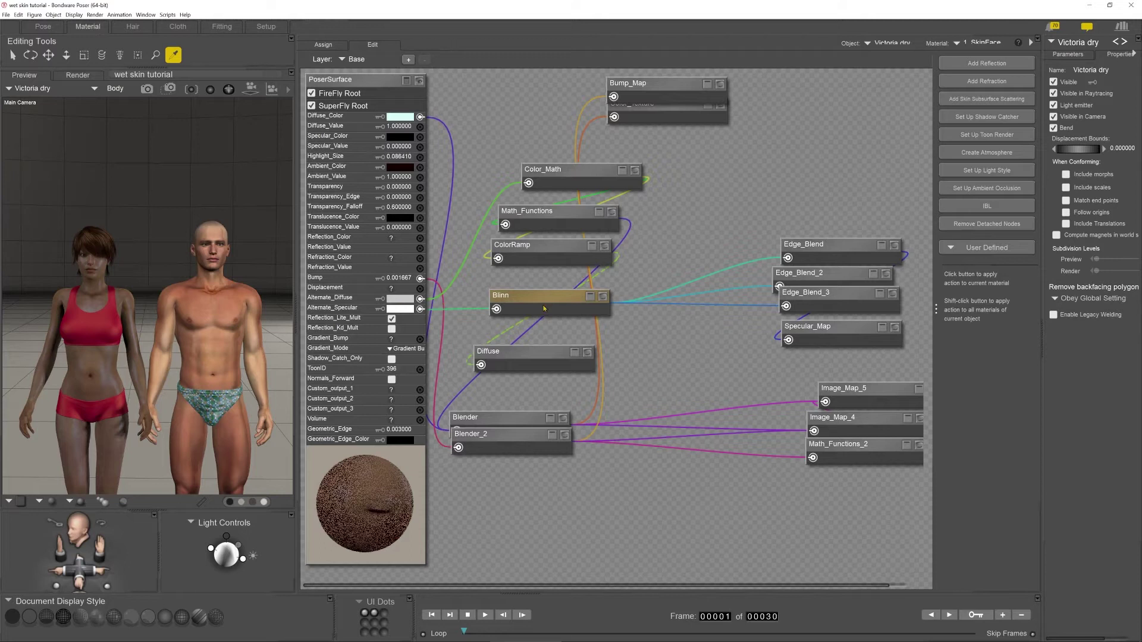
- Look through the specular lighting node types available for a new node without adding one
left_click(732, 199)
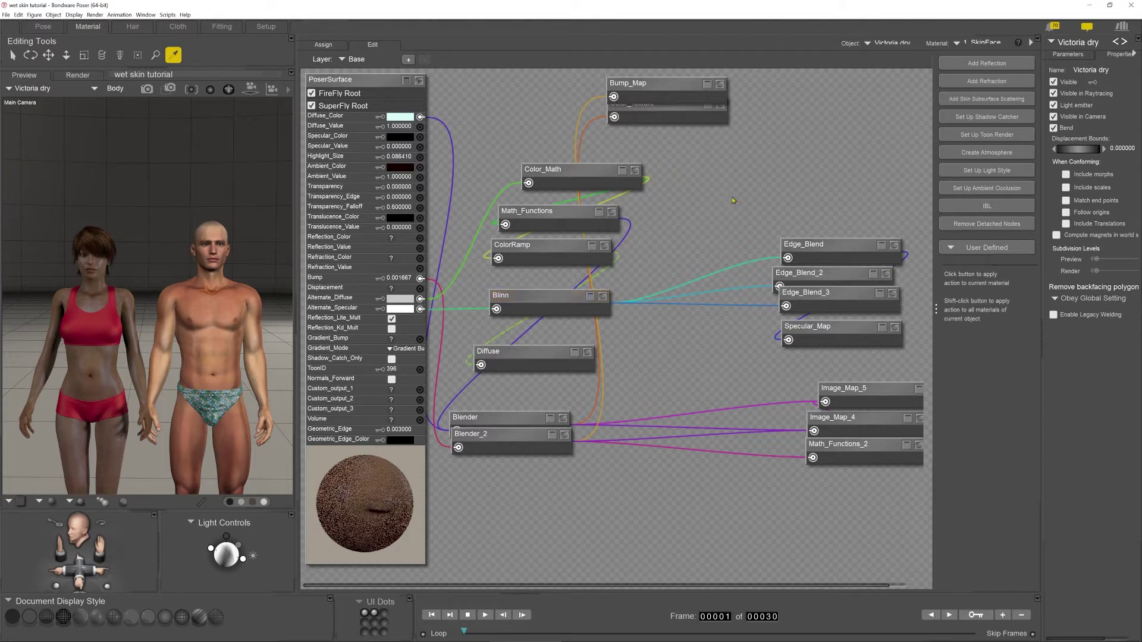
right_click(733, 200)
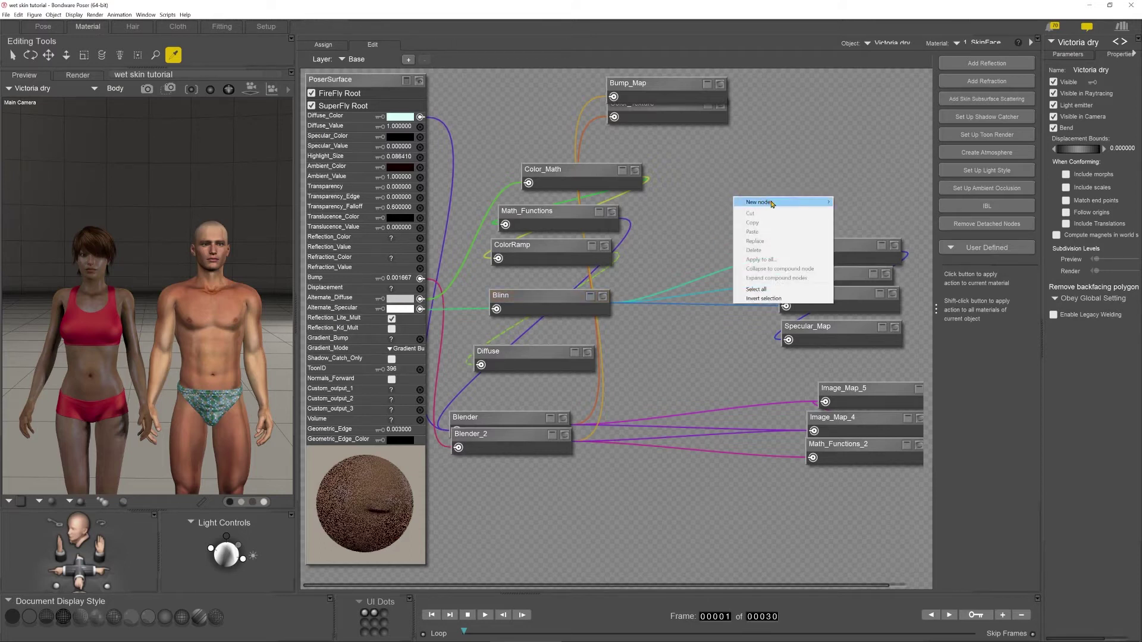
mouse_move(771, 204)
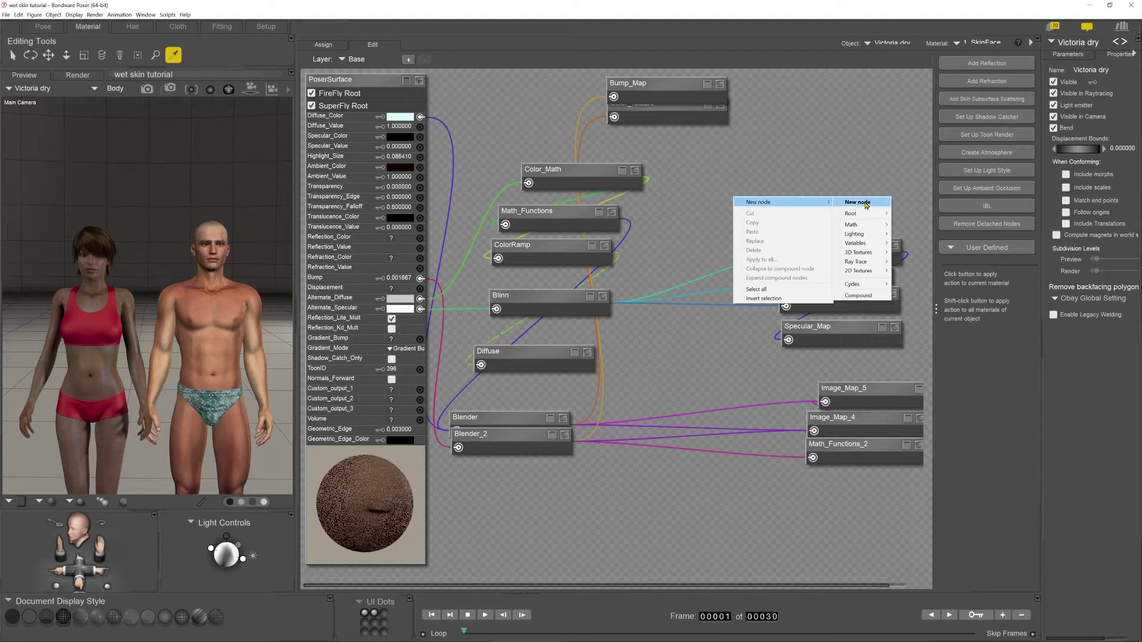
mouse_move(857, 235)
mouse_move(932, 251)
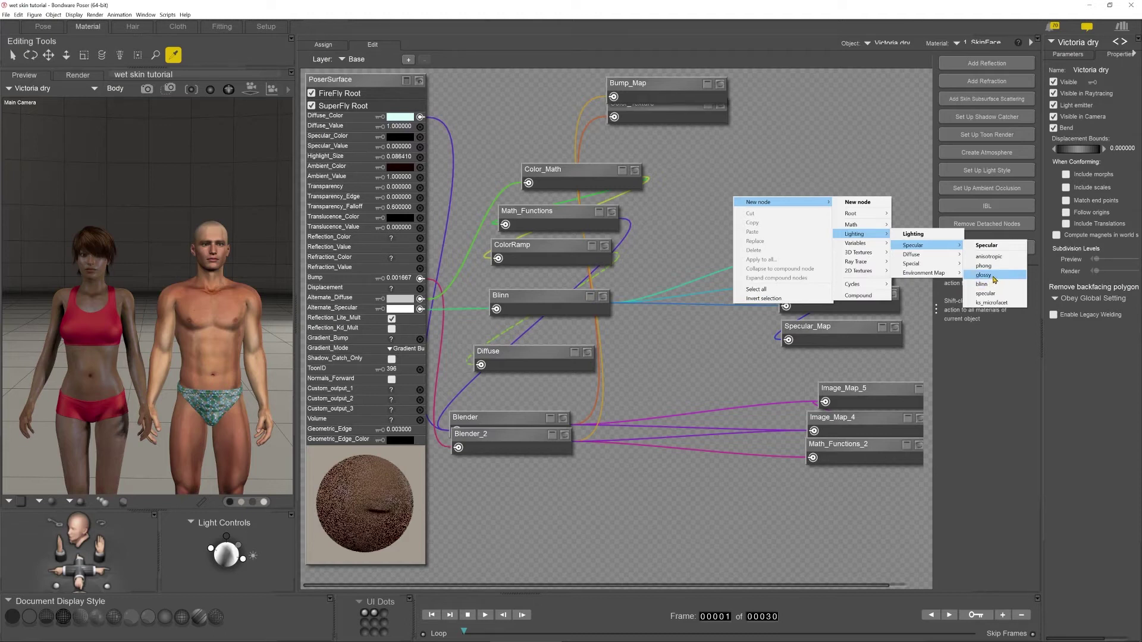
left_click(522, 330)
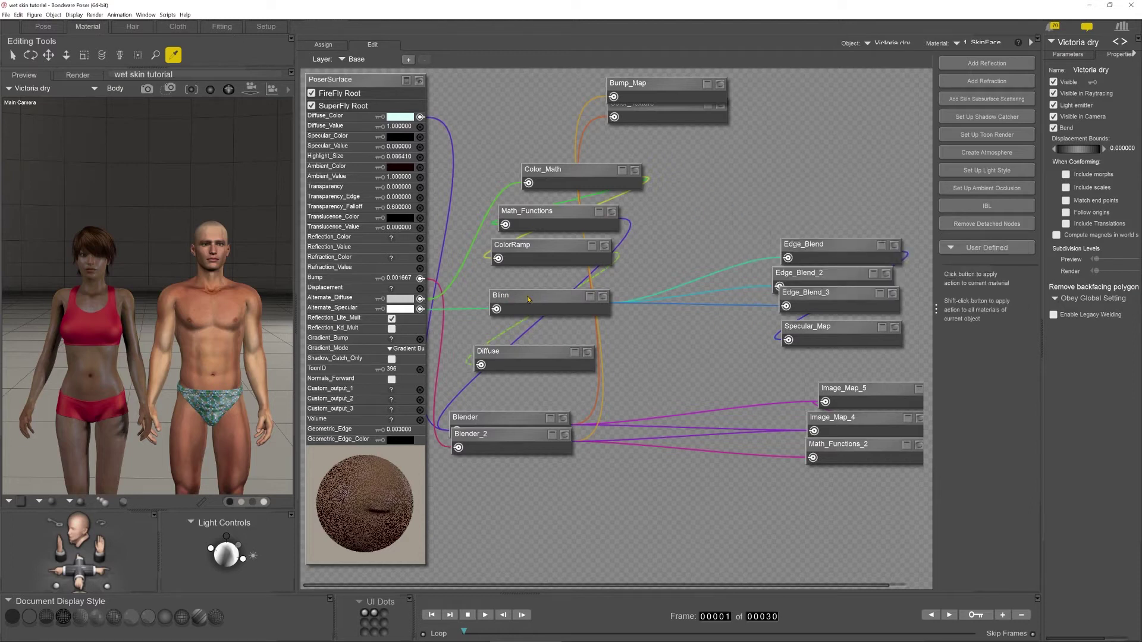
- Move the Edge_Blend node clear of the other Edge_Blend nodes and show the Blinn node's parameters
left_click(836, 240)
left_click_drag(836, 240, 756, 214)
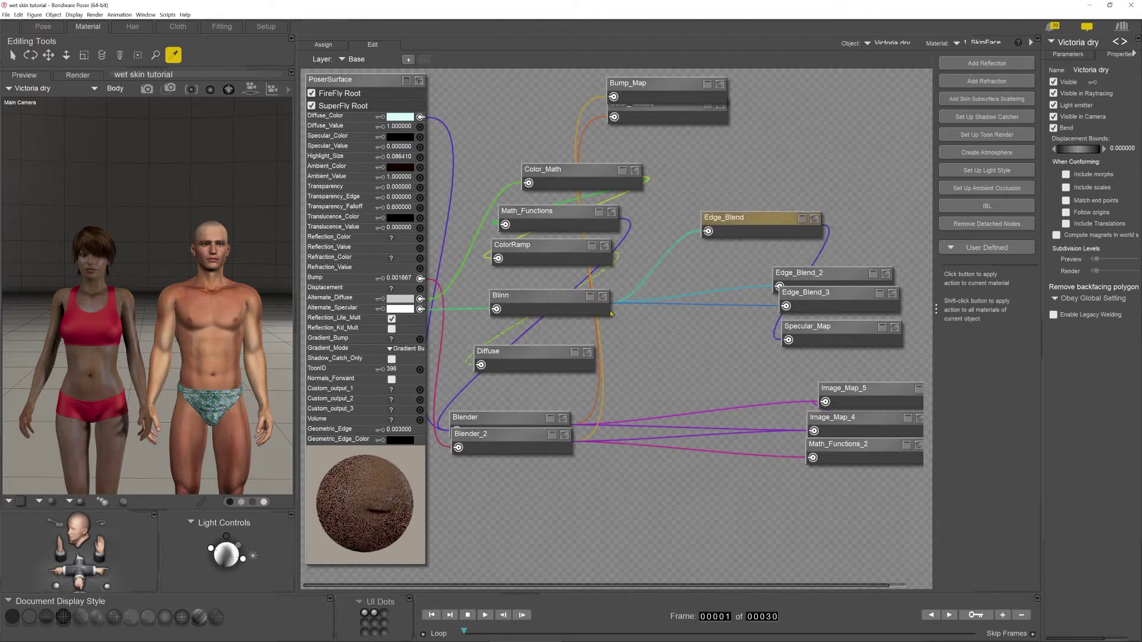
left_click(591, 297)
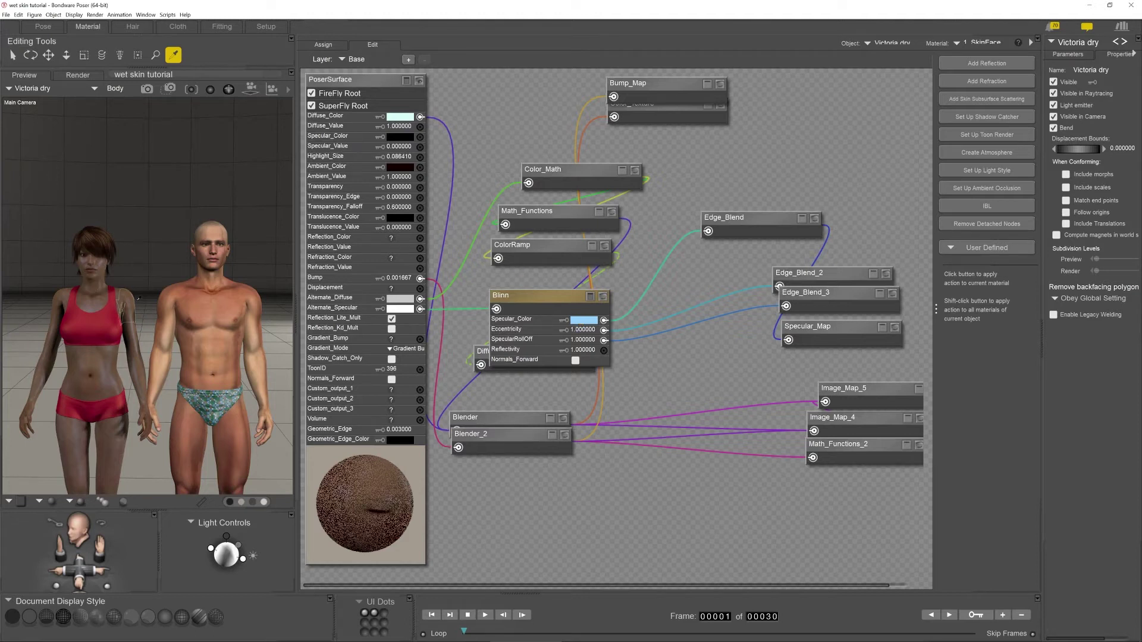
- Check Victoria's skin in the Pose room preview, and return to her face material in the Material room
left_click(43, 26)
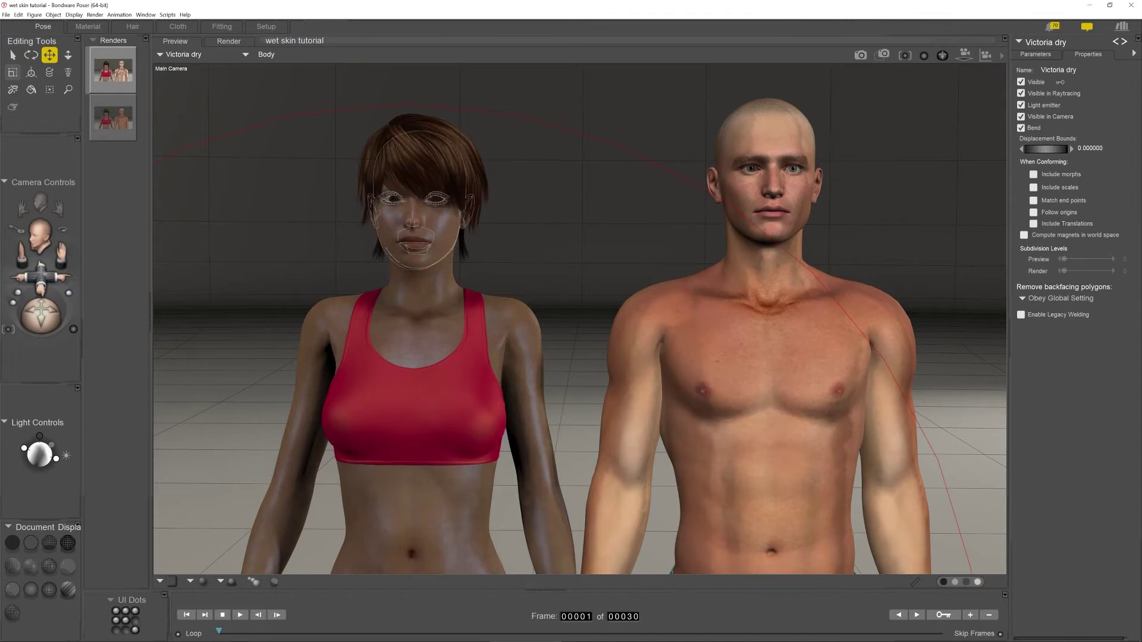
left_click(88, 26)
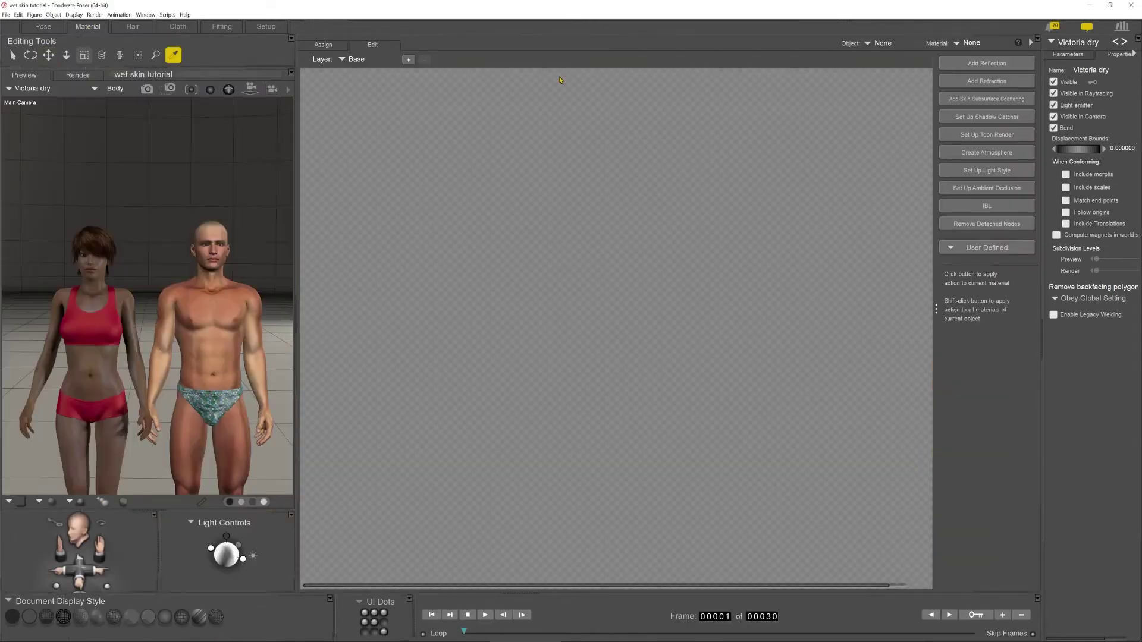
left_click(90, 262)
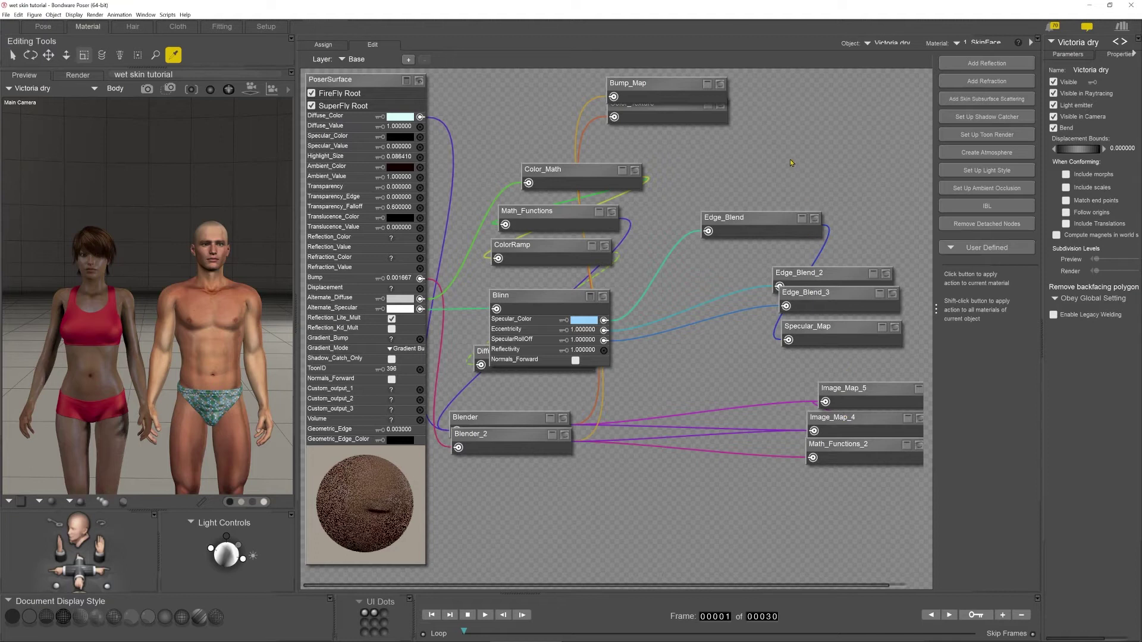
- Set the Blinn node's Specular_Color to white using the system colour picker
left_click(583, 321)
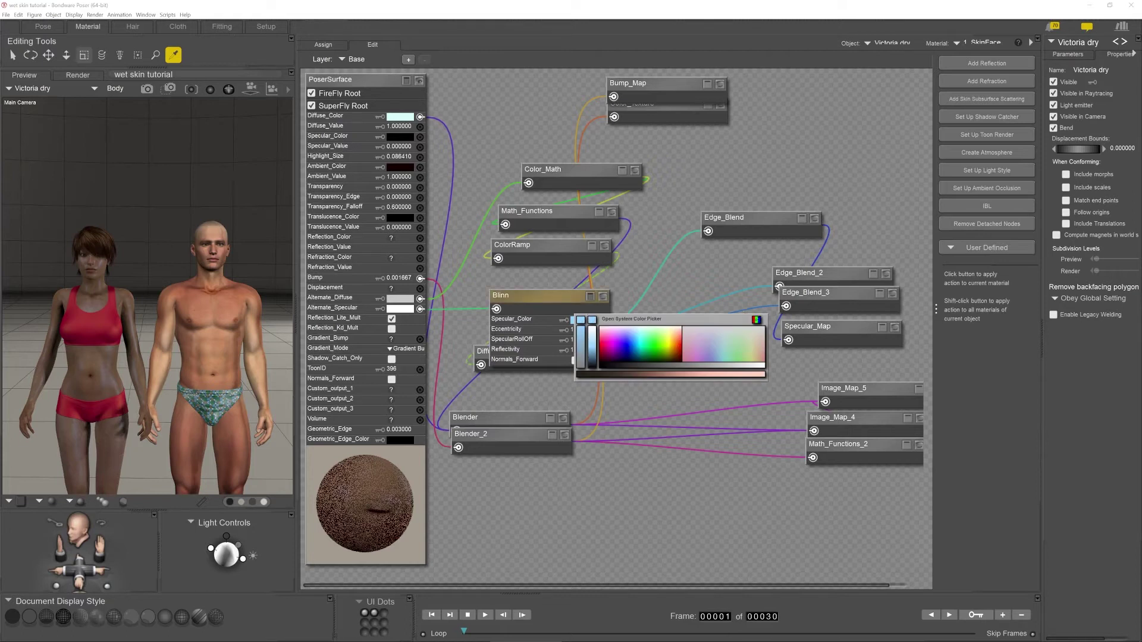
left_click(755, 320)
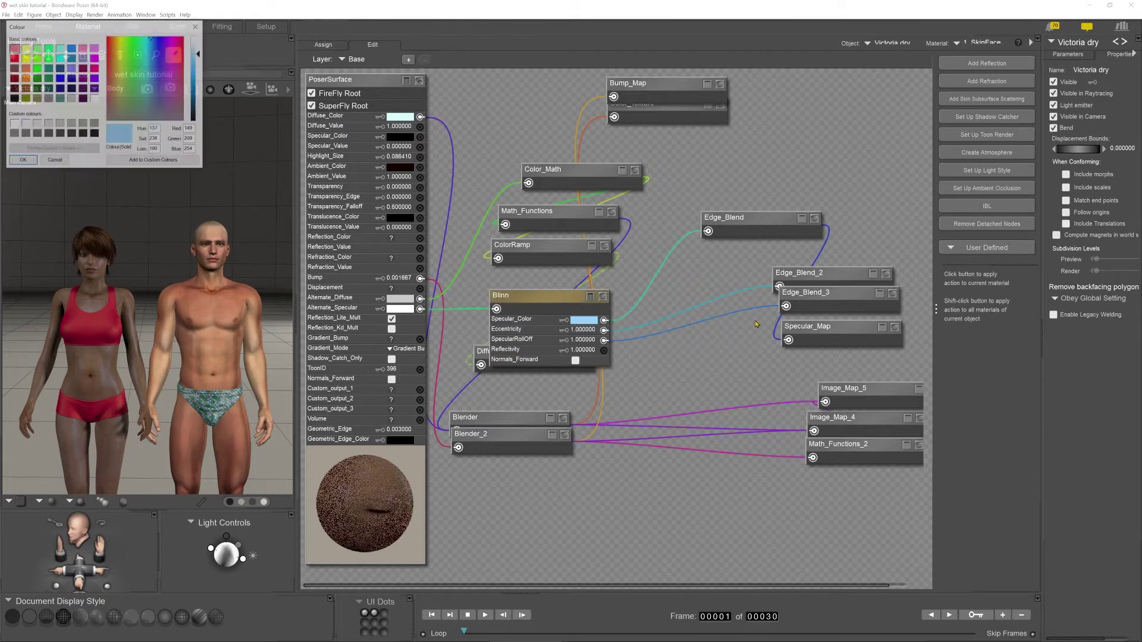
left_click(94, 98)
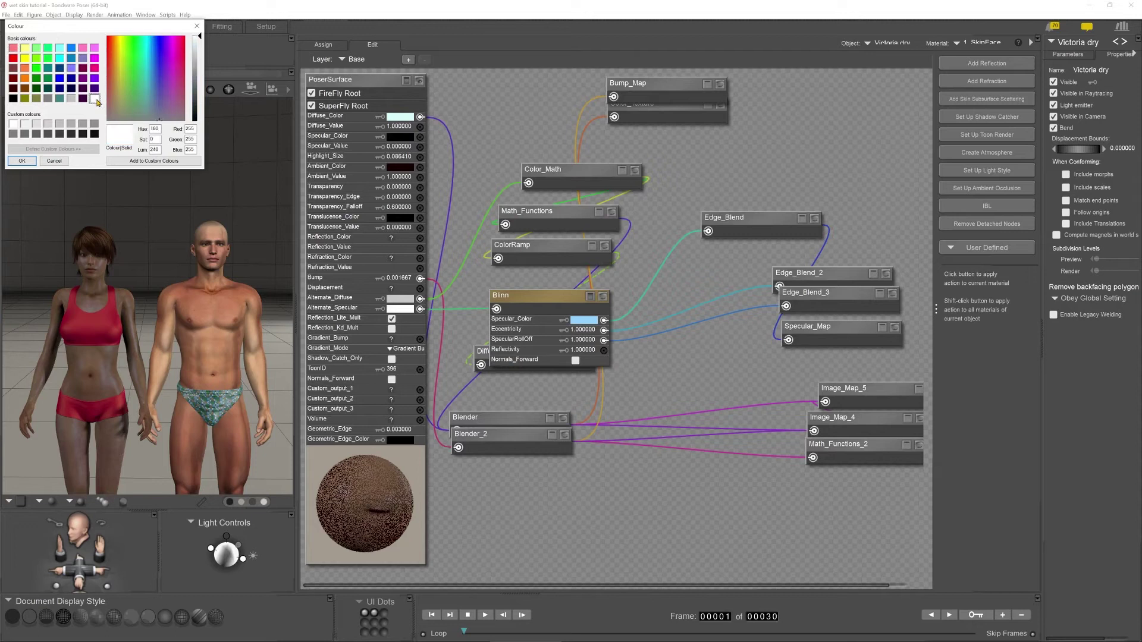
left_click(22, 161)
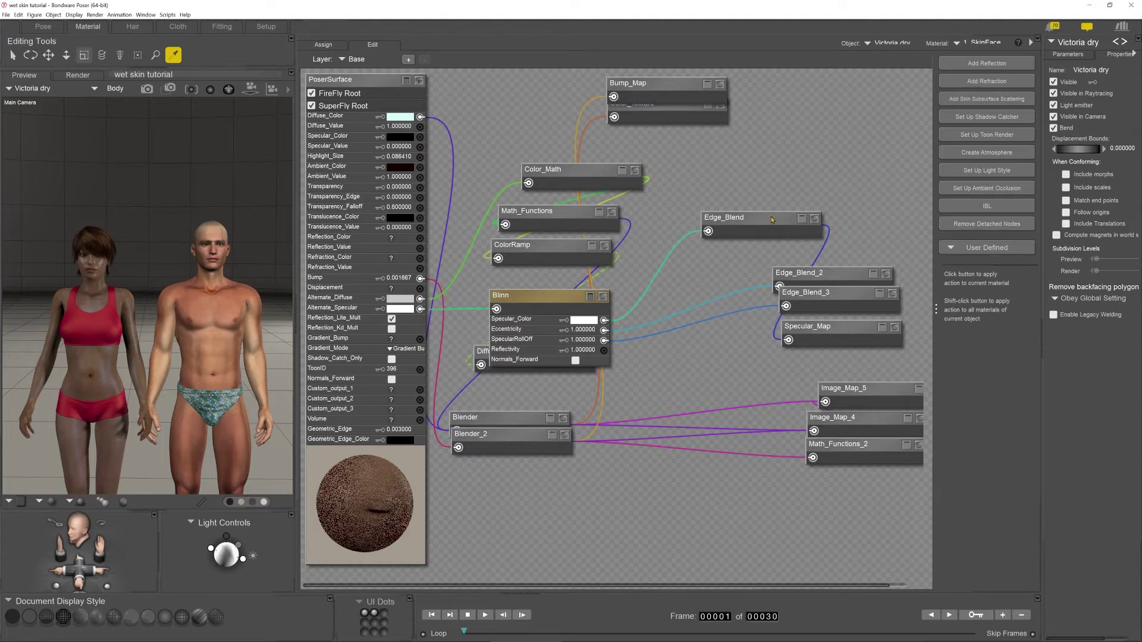
- Place the Edge_Blend and Edge_Blend_2 nodes one above the other beside the Blinn node
left_click_drag(807, 286, 689, 328)
left_click(720, 231)
left_click_drag(746, 222, 680, 267)
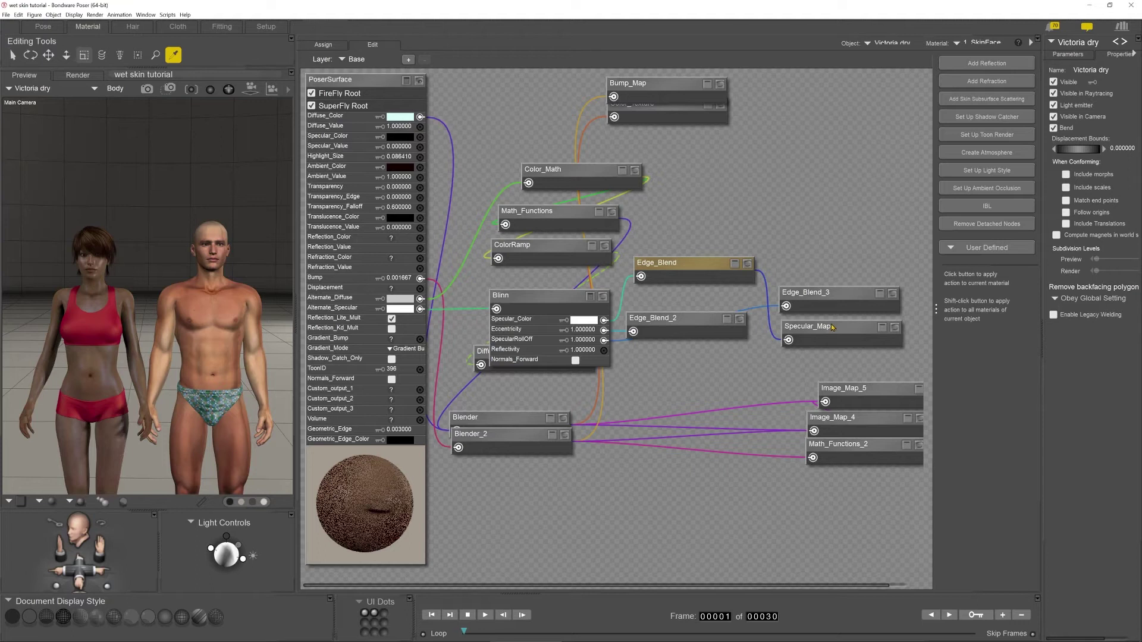
- Show the Specular_Map node's parameters and image preview, and arrange it and Edge_Blend_3 near the other Edge_Blend nodes
left_click(895, 328)
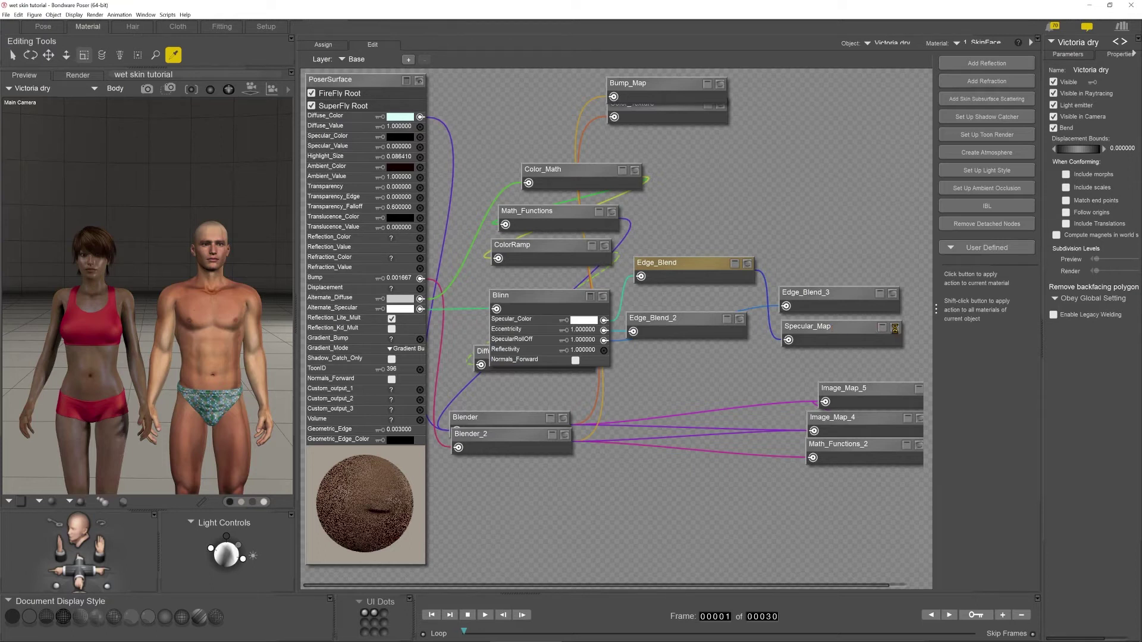
left_click(882, 330)
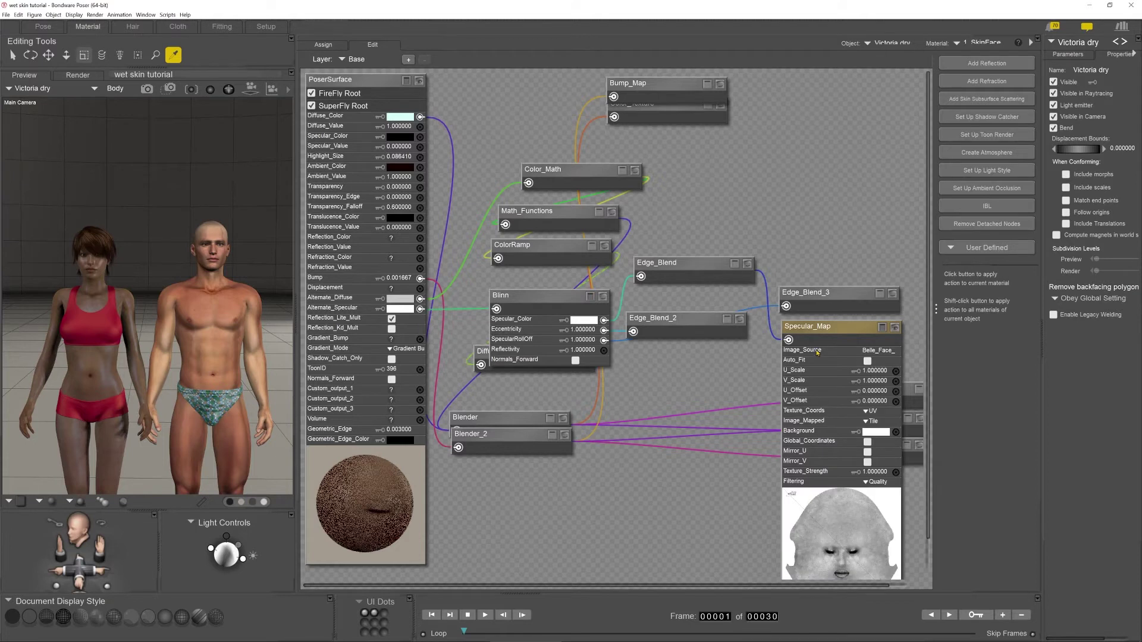
left_click_drag(845, 341, 891, 178)
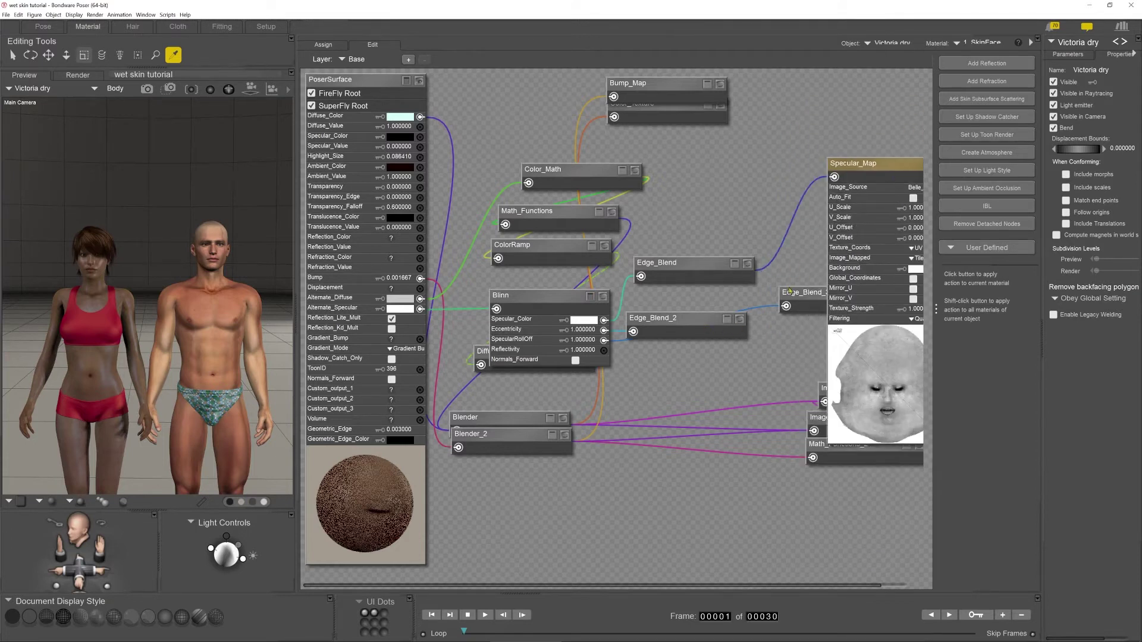
left_click_drag(790, 291, 682, 351)
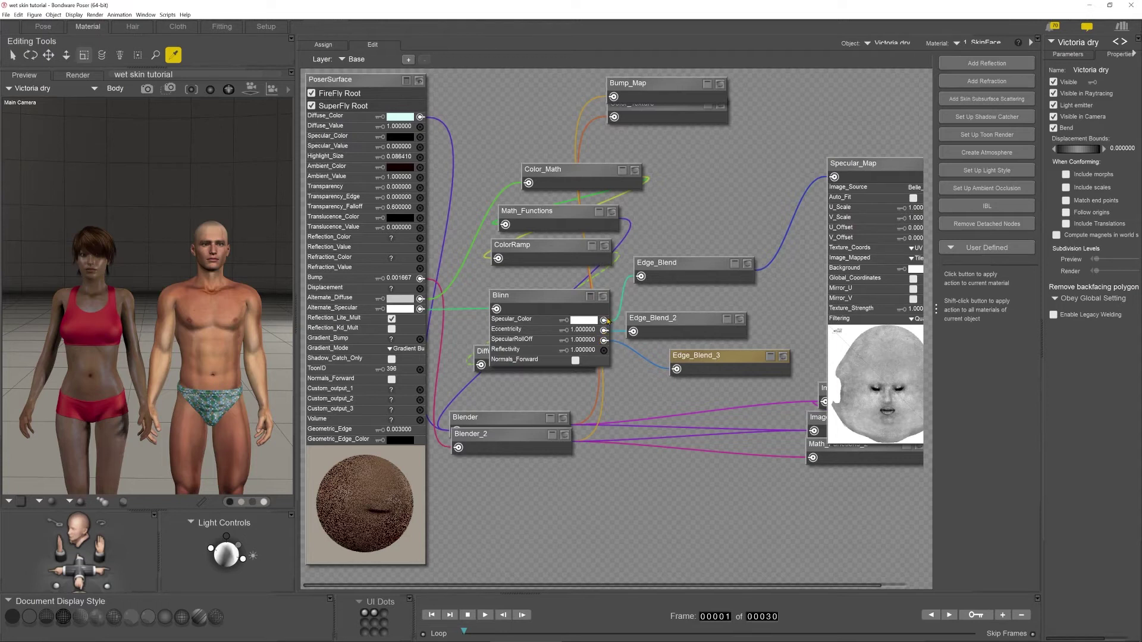
left_click_drag(898, 163, 869, 198)
left_click_drag(838, 233, 812, 302)
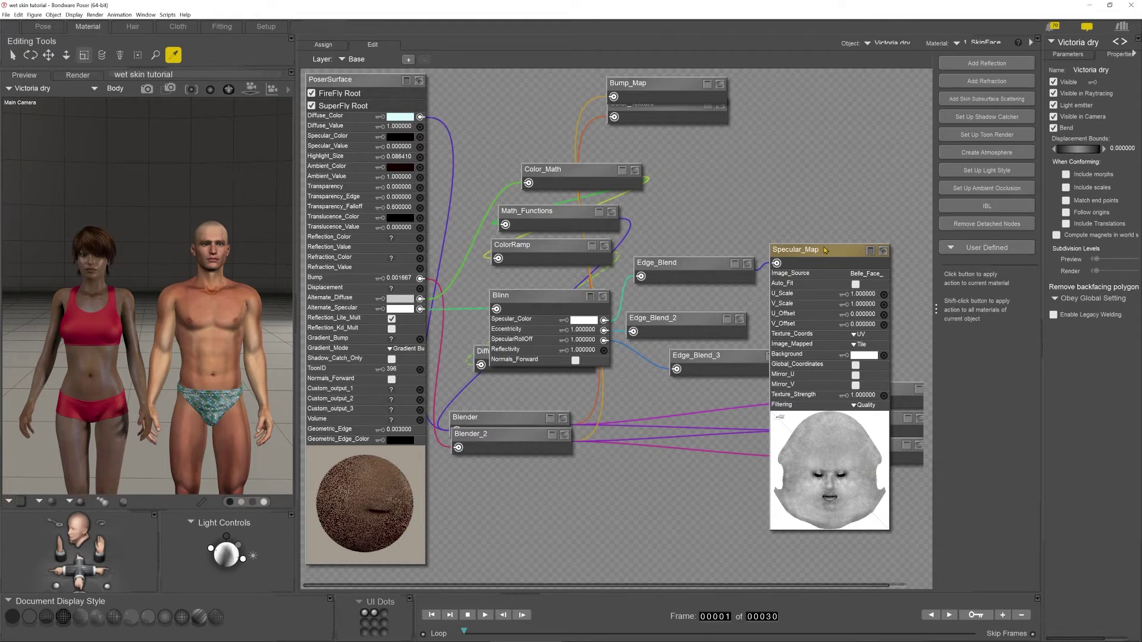
- Add a Spots 3D texture node to the face material, and place it above the Specular_Map node
left_click(812, 169)
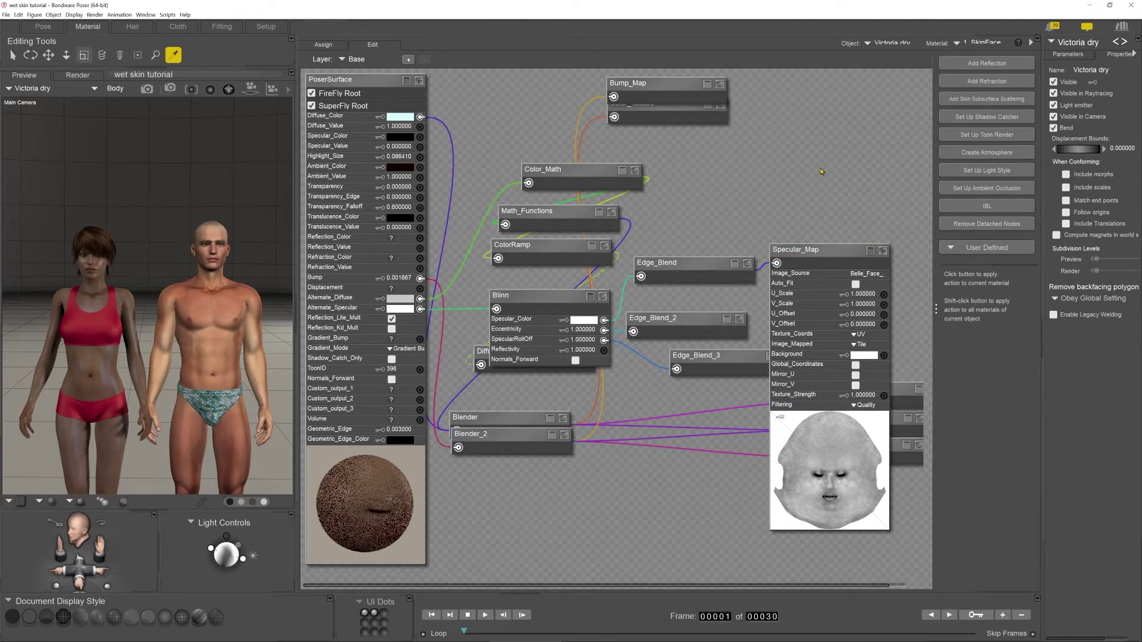
right_click(821, 171)
mouse_move(844, 174)
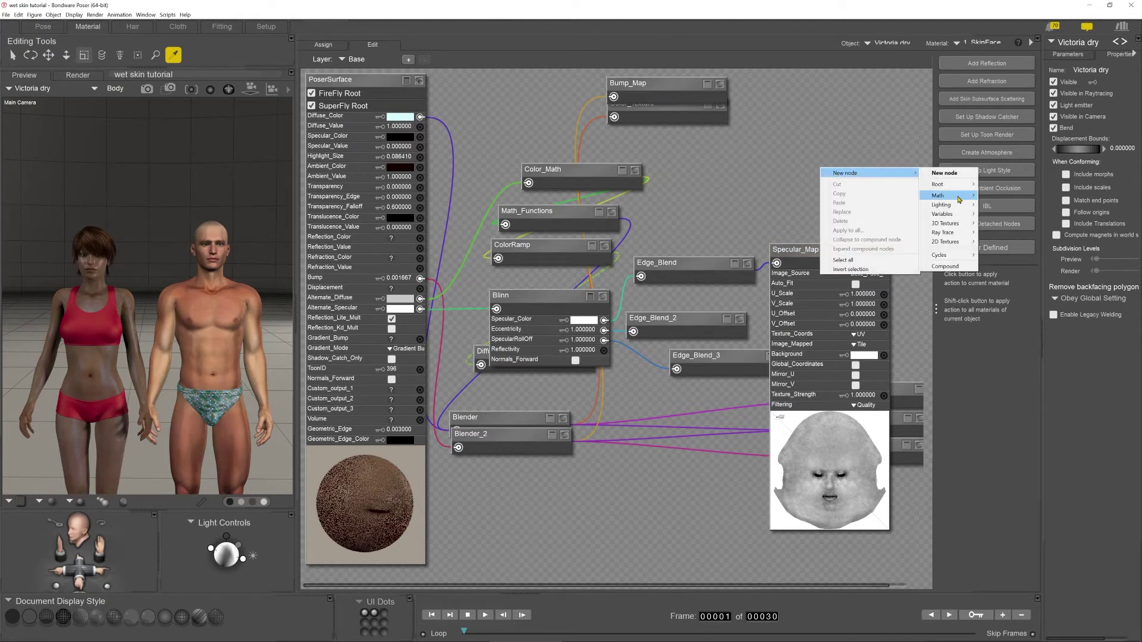
mouse_move(959, 225)
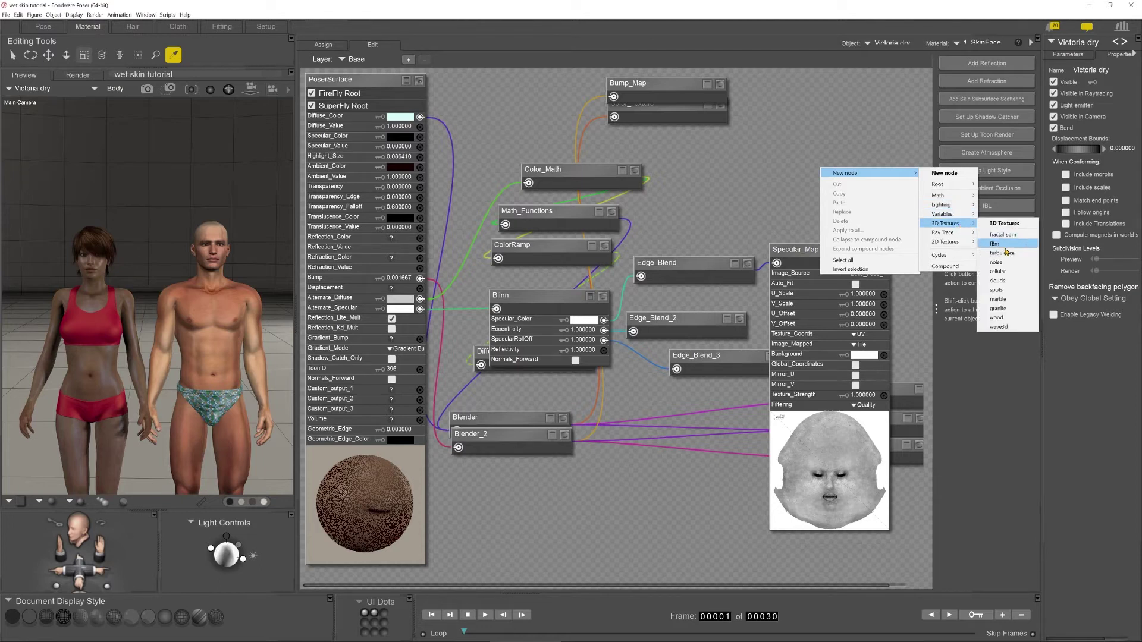
left_click(1009, 290)
left_click_drag(867, 176, 789, 146)
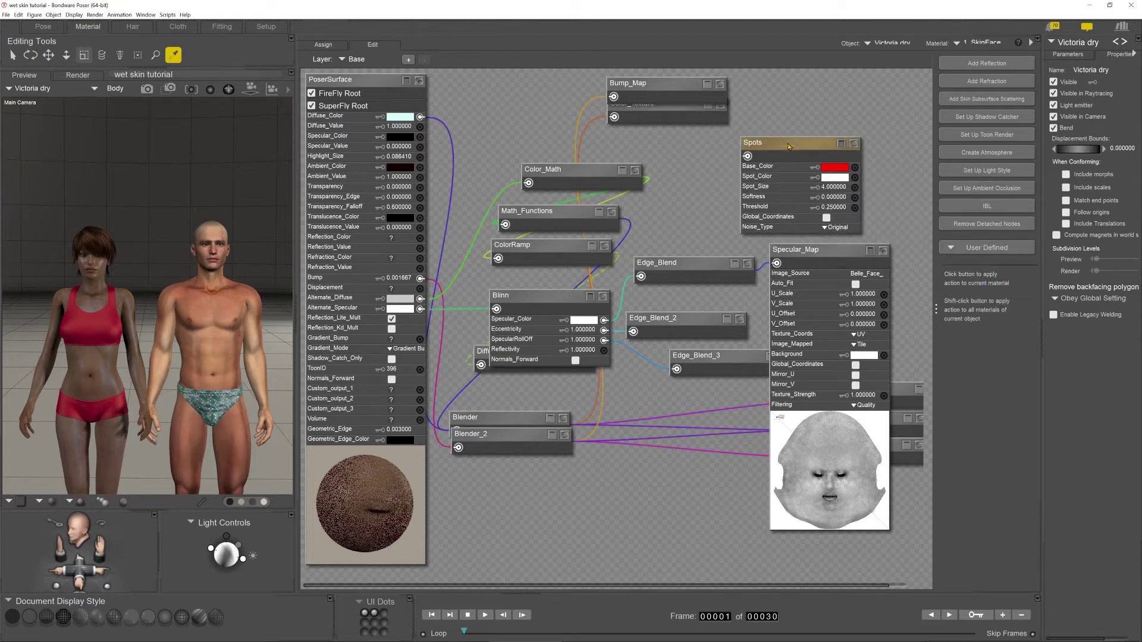
- Set the Spots node's Base_Color to a near-black custom colour using the system colour picker
left_click(835, 169)
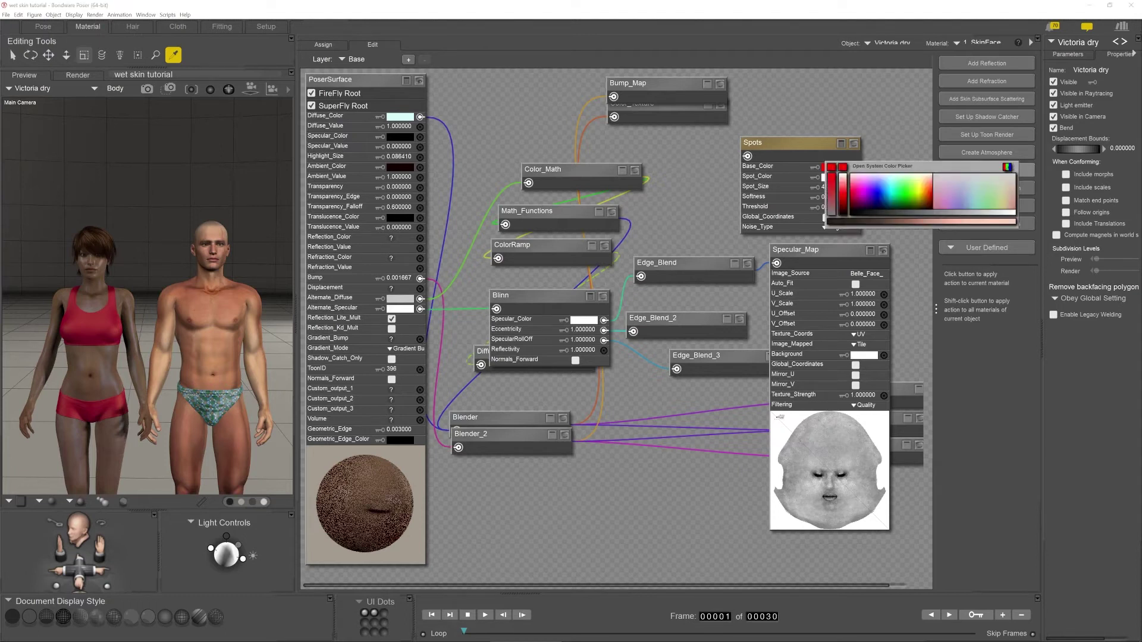
left_click(1007, 166)
left_click(93, 135)
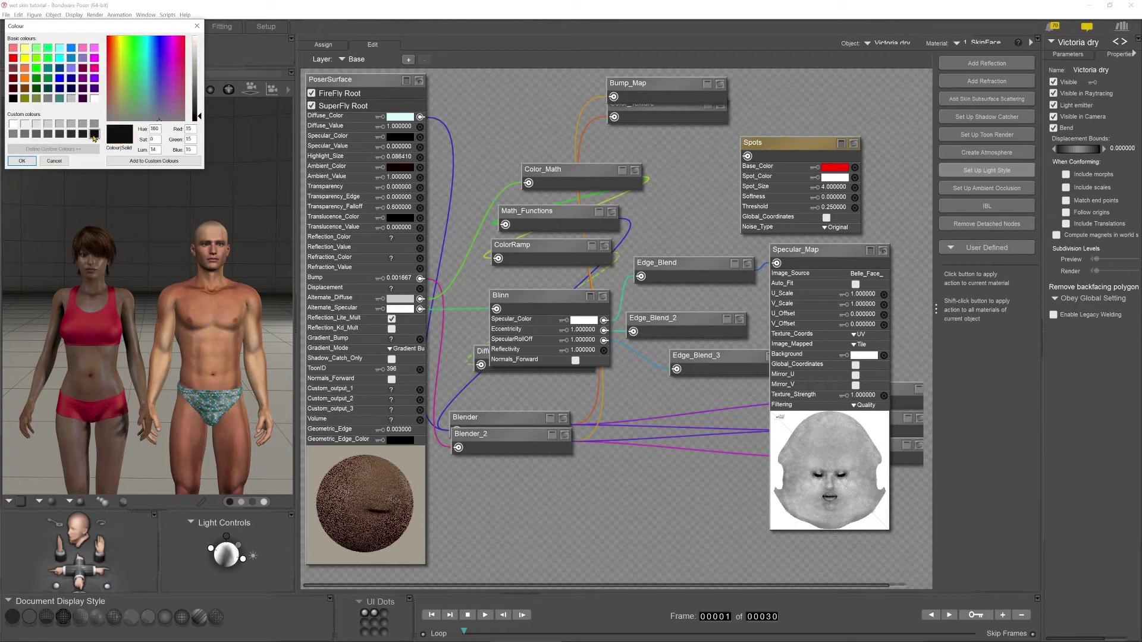
left_click(21, 161)
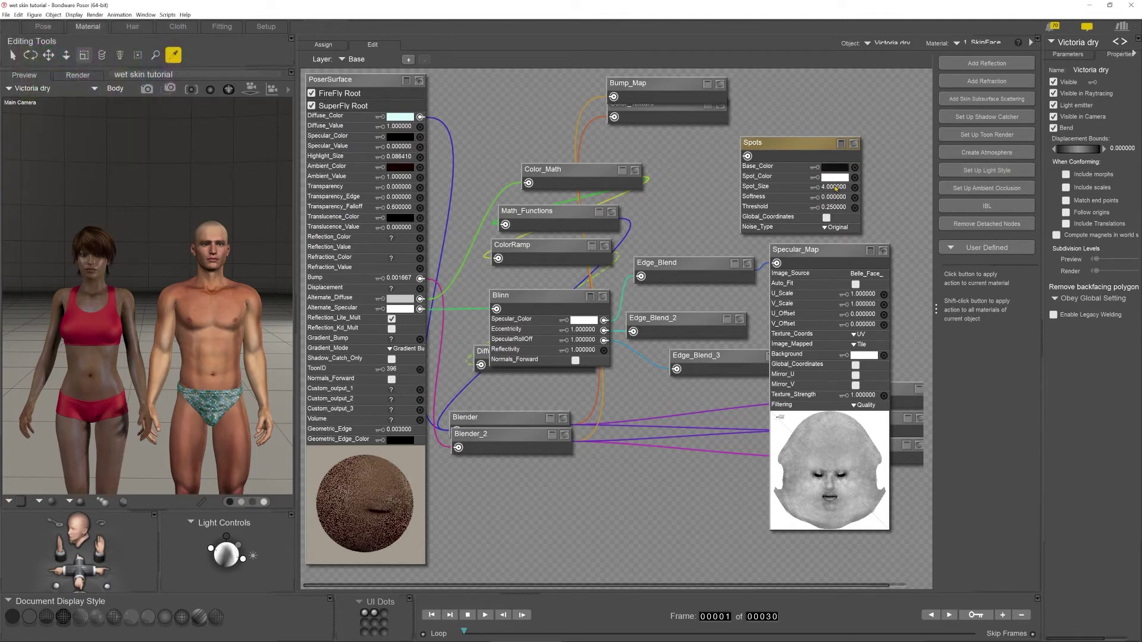
- Show the Spots node's pattern preview, and move the node down over the lower part of Specular_Map
left_click(854, 145)
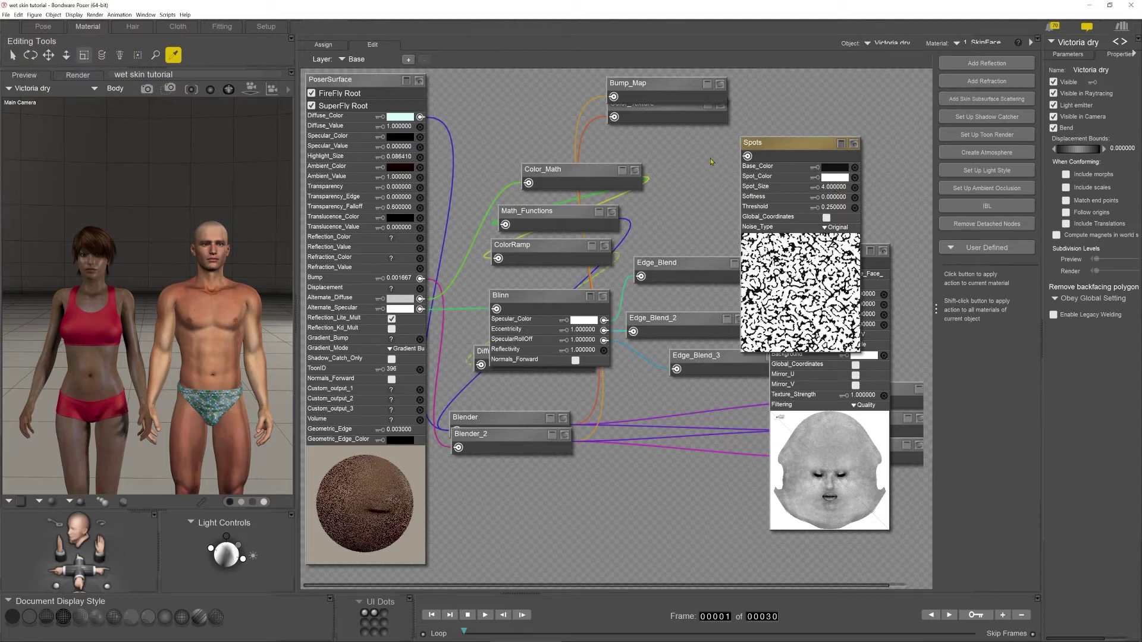
left_click_drag(815, 156, 869, 218)
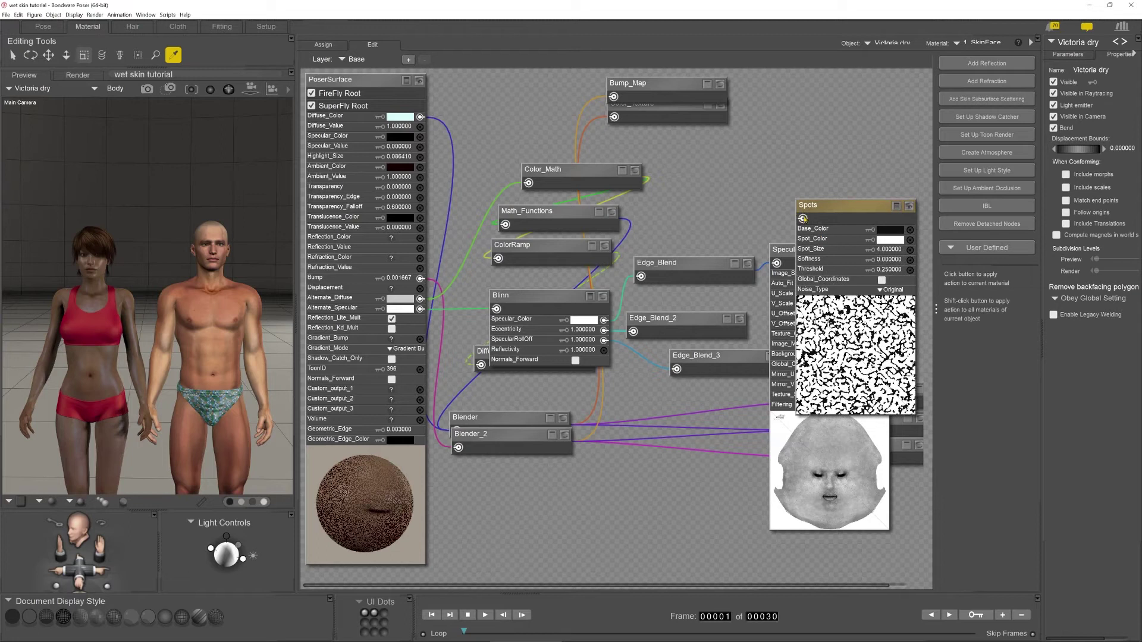
left_click_drag(837, 204, 841, 375)
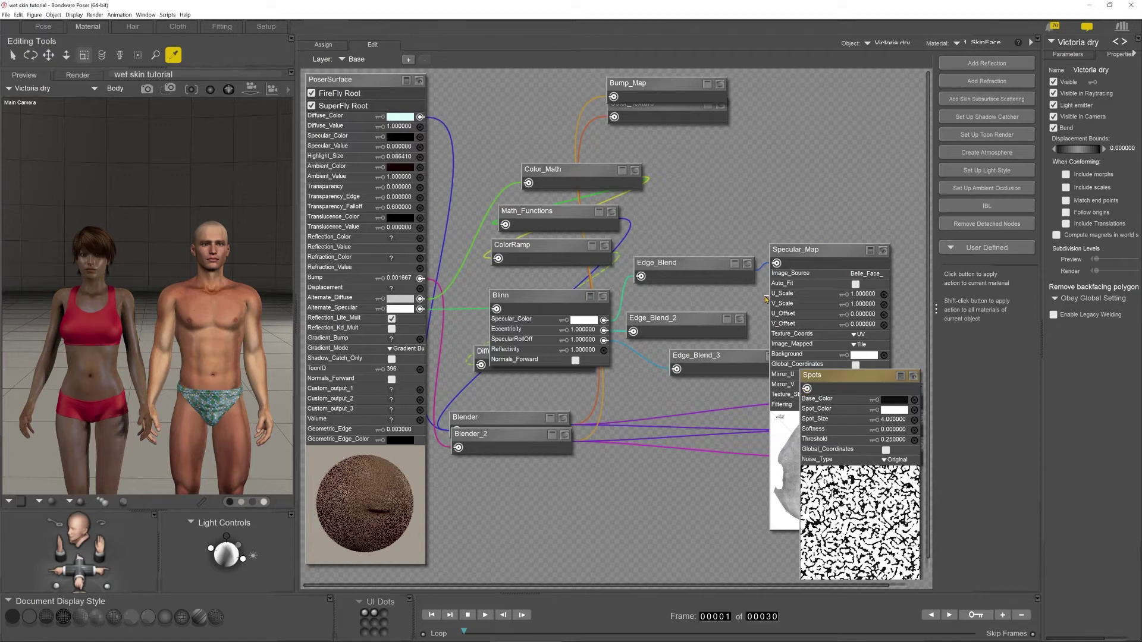
right_click(827, 377)
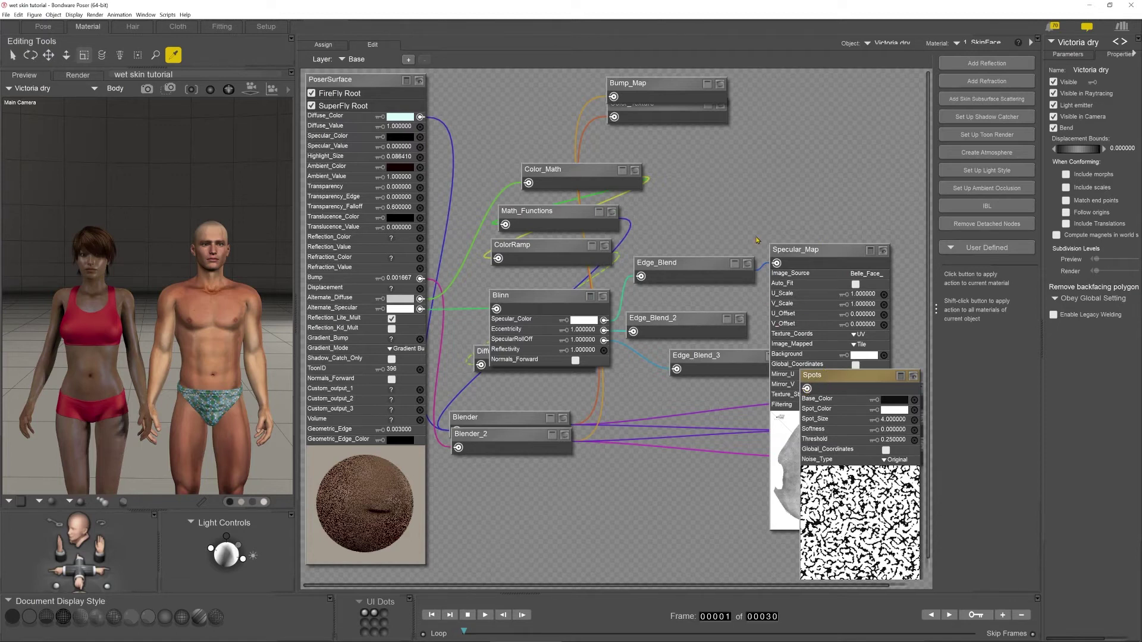
- Show the Edge_Blend node's parameters, and connect its Outer_Color input to the Spots node
left_click(737, 264)
left_click(807, 390)
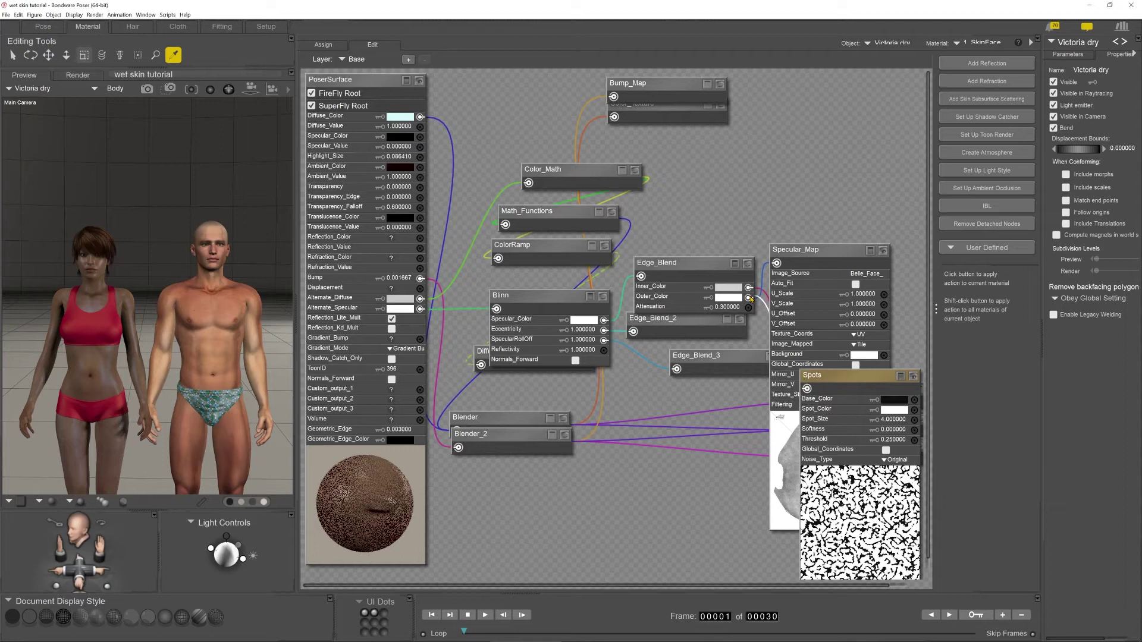
left_click_drag(750, 299, 808, 389)
- Connect the Blinn node's Specular_Color directly to the Spots node, and clear the detached nodes from the material
left_click(604, 321)
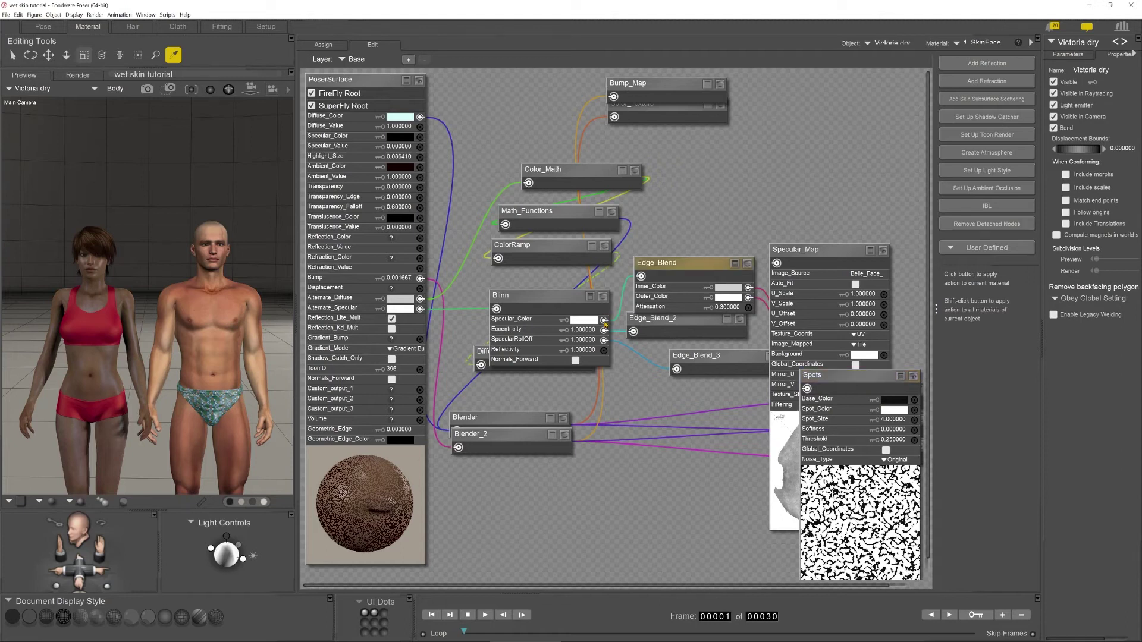
left_click_drag(604, 321, 807, 389)
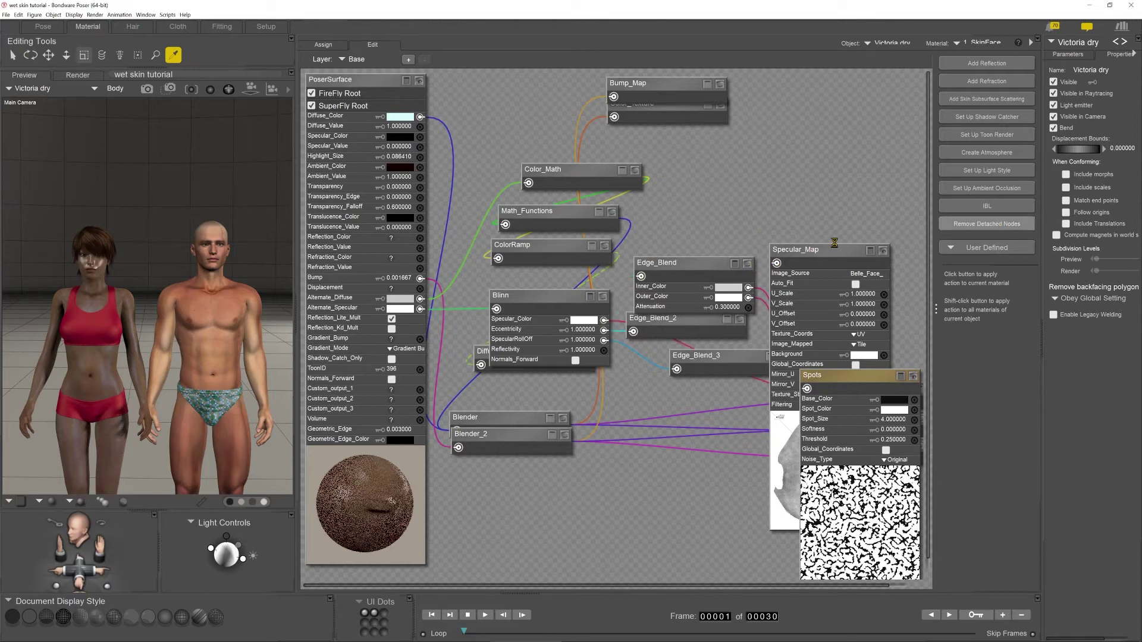
left_click(815, 273)
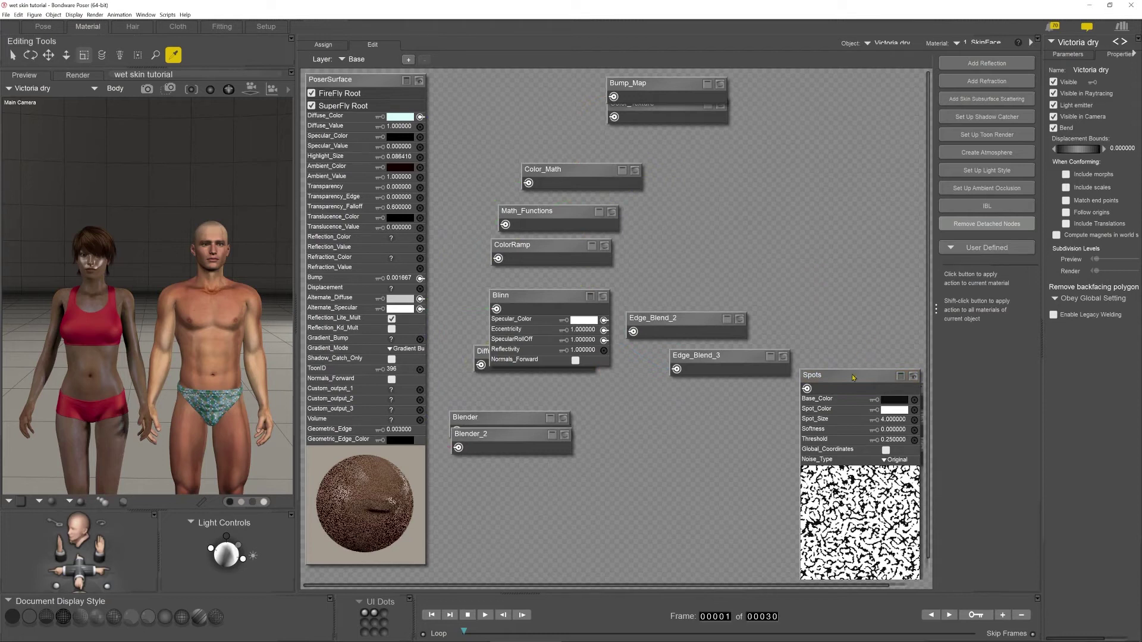
left_click_drag(856, 376, 858, 169)
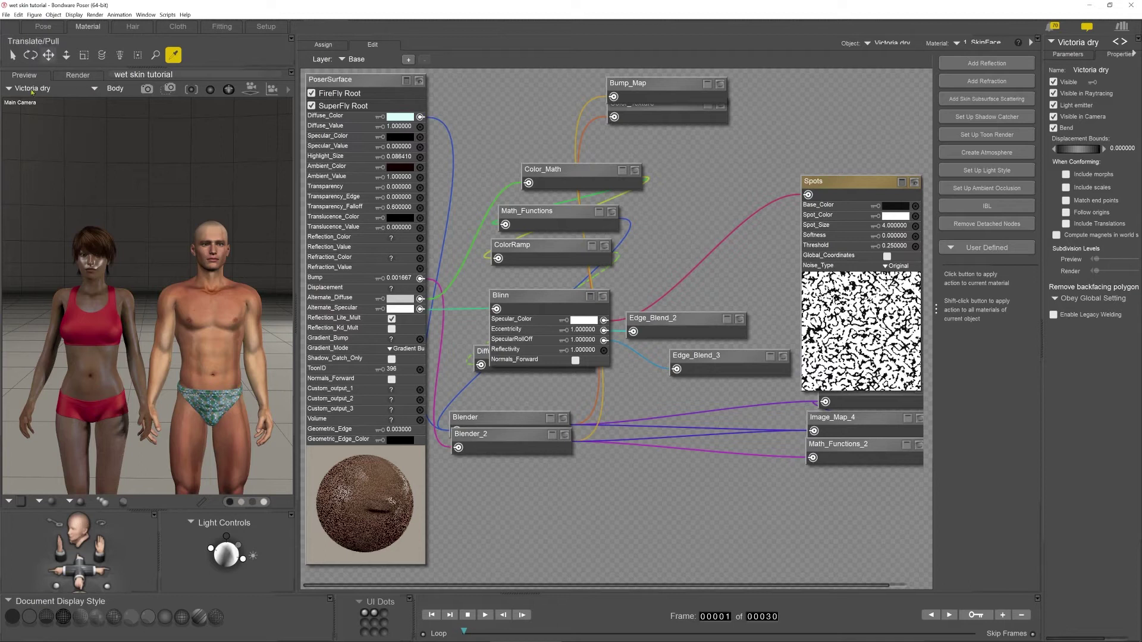
- Inspect the highlights on Victoria's face through the Face Camera in the Pose room, and return to the Material room
left_click(42, 26)
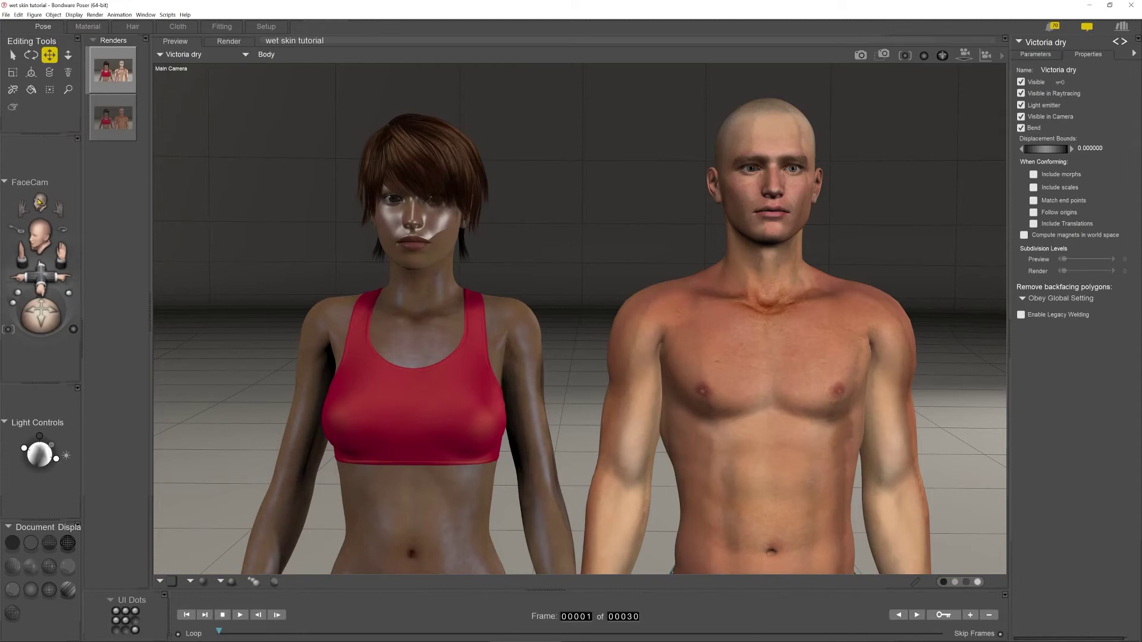
left_click(40, 202)
left_click_drag(41, 278, 40, 357)
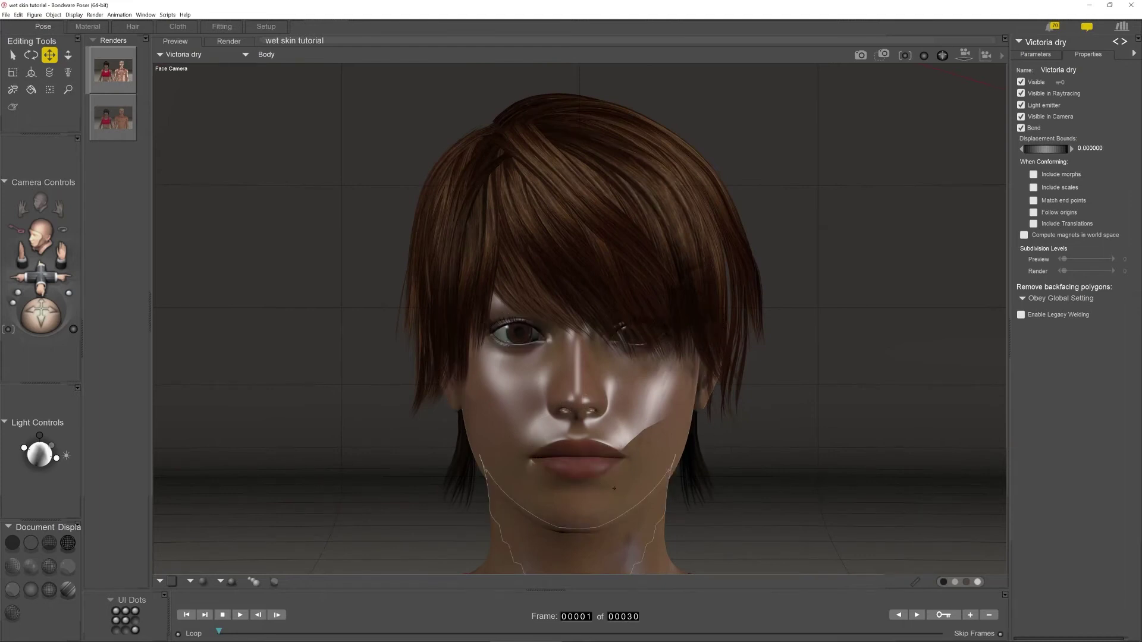
left_click(86, 26)
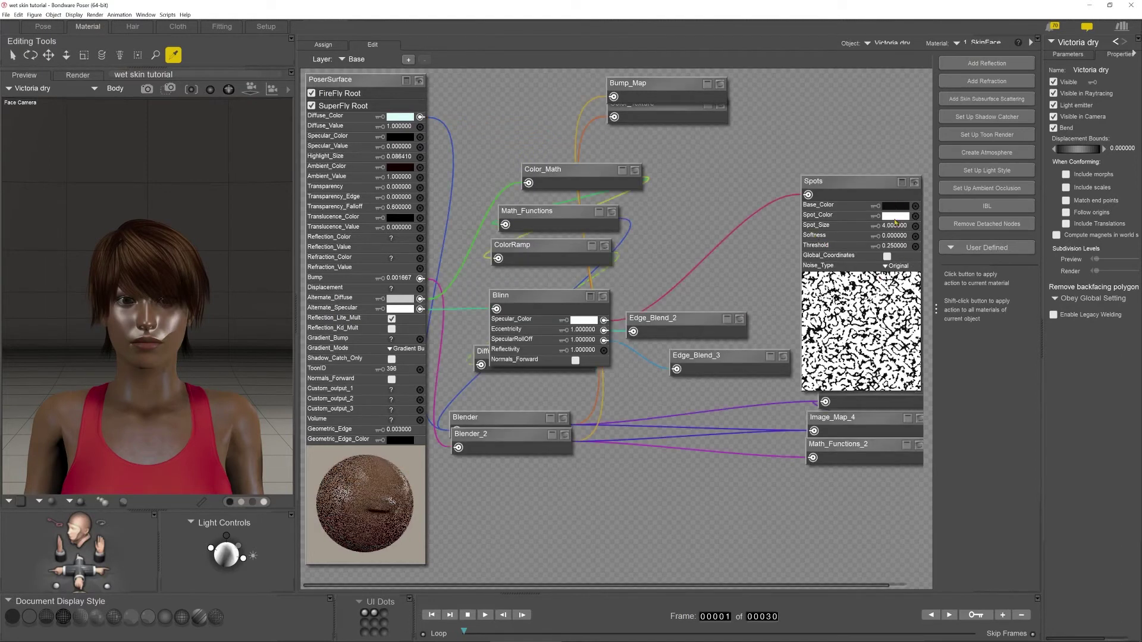
- Try a Spot_Size of .5 on the Spots node, and reduce it to .05
left_click(899, 226)
type("4")
key("Return")
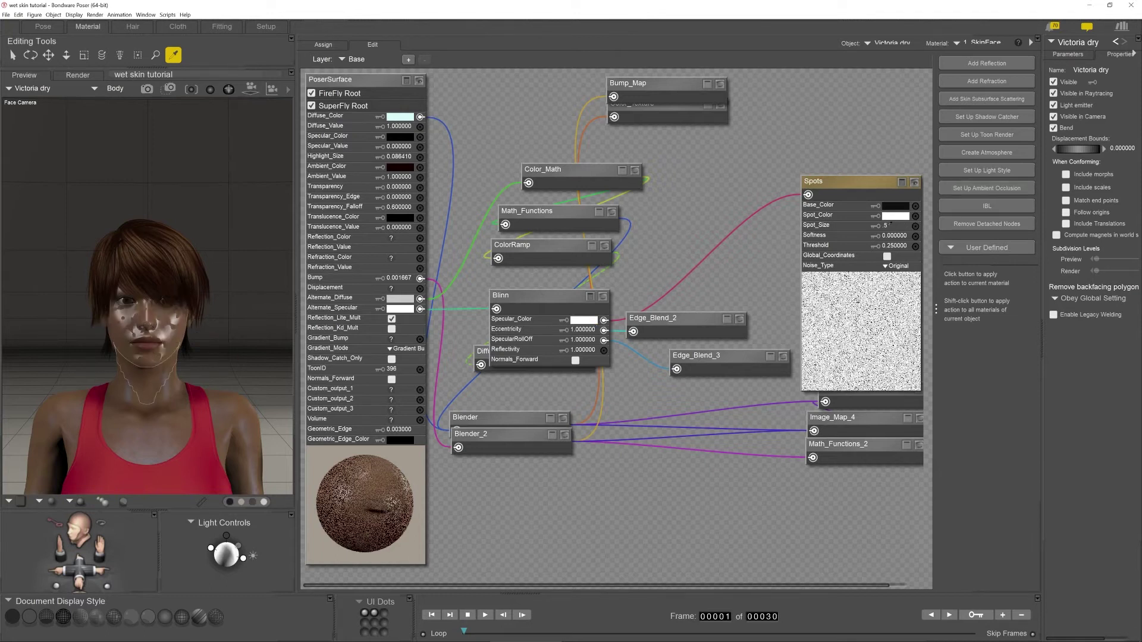
left_click(888, 227)
type(".5")
key("Return")
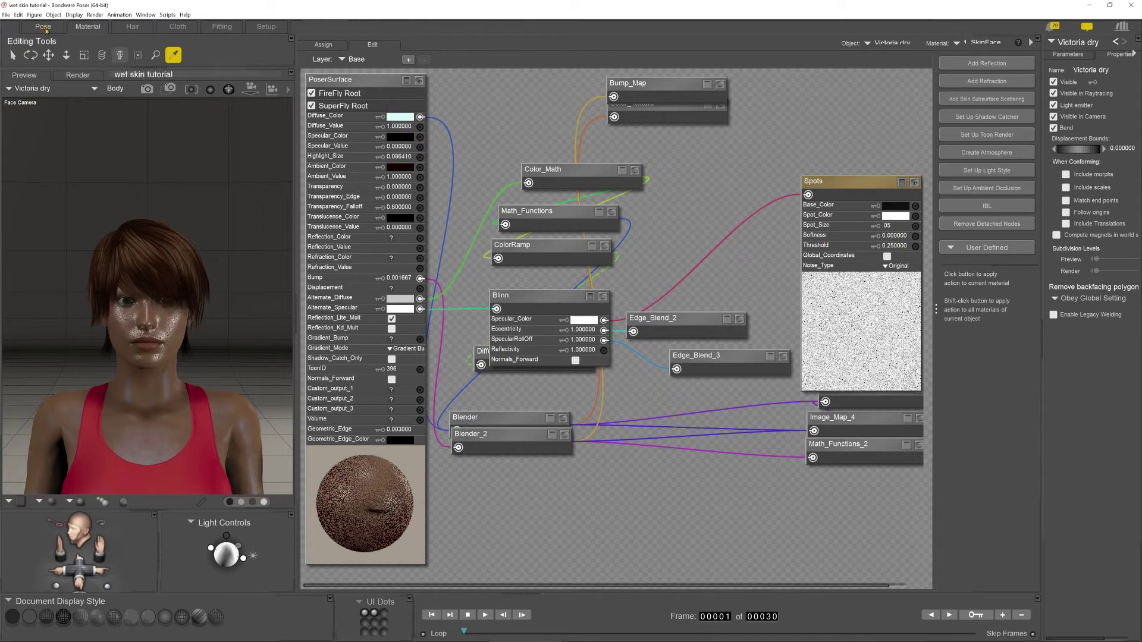
- Try a Threshold of .5 on the Spots node
left_click(897, 247)
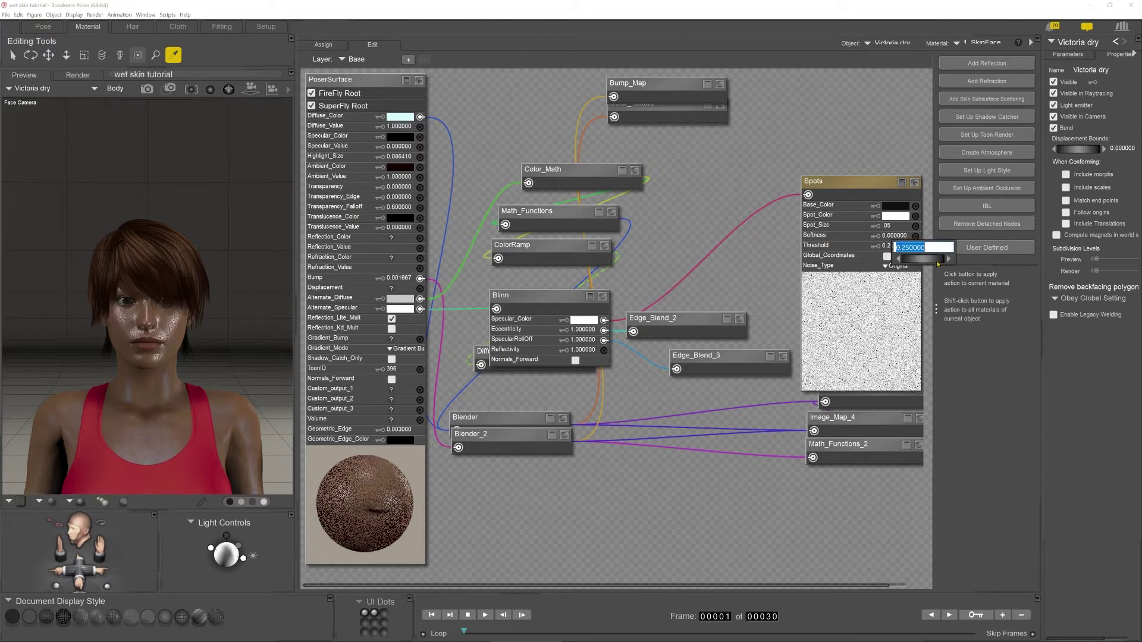
key("Return")
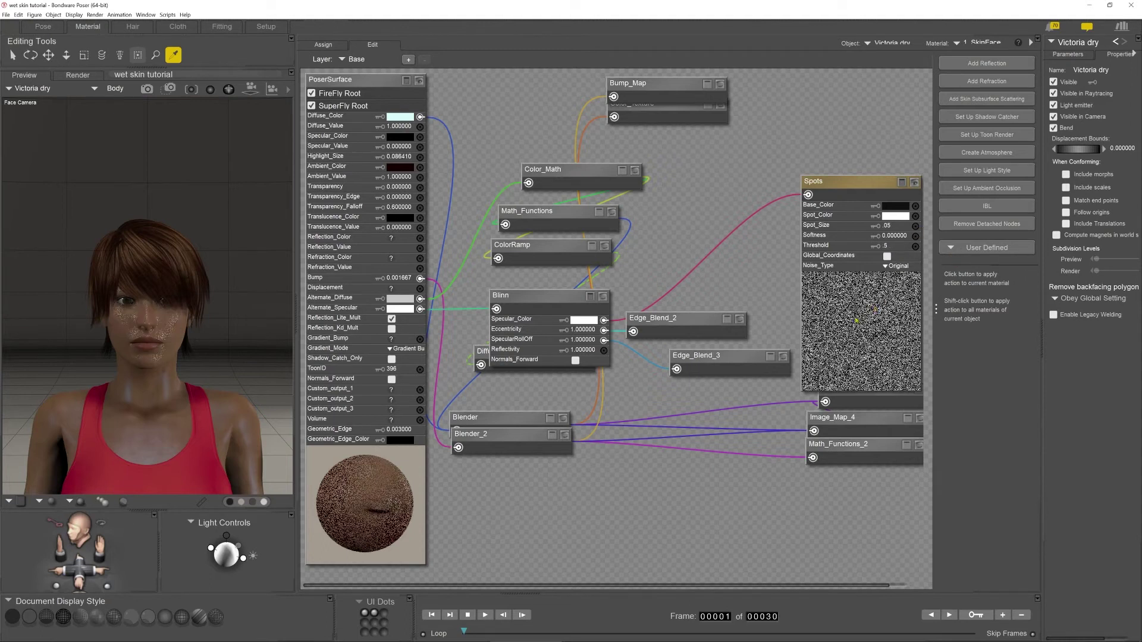
- Run an area render around Victoria's head in the Pose room to test the spotted highlights
left_click(43, 27)
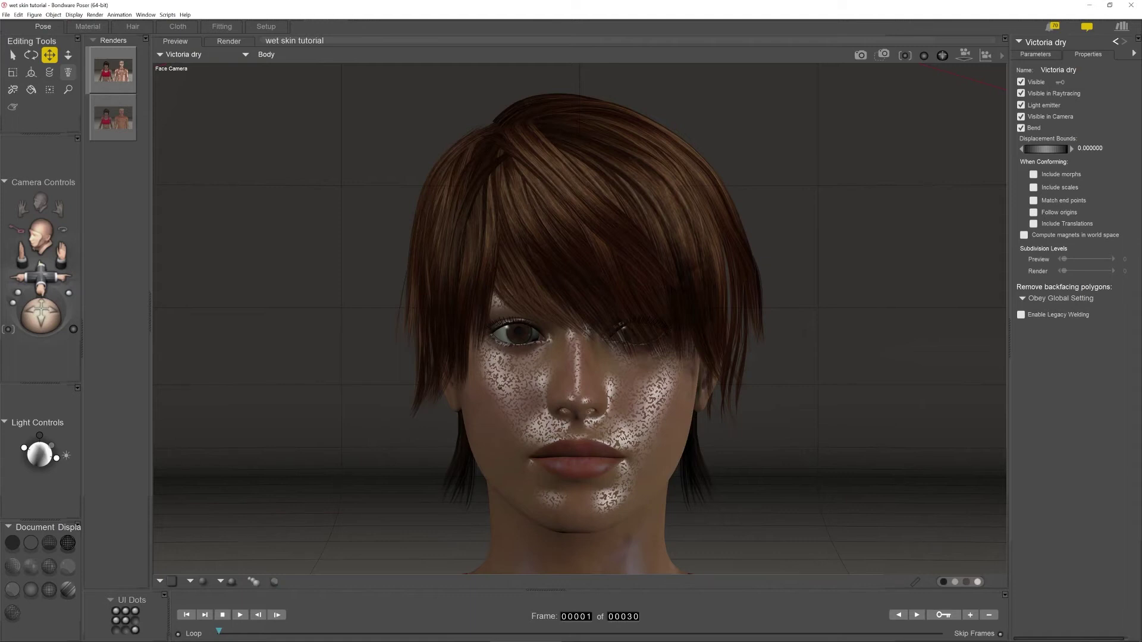
left_click(886, 53)
left_click_drag(376, 129, 776, 538)
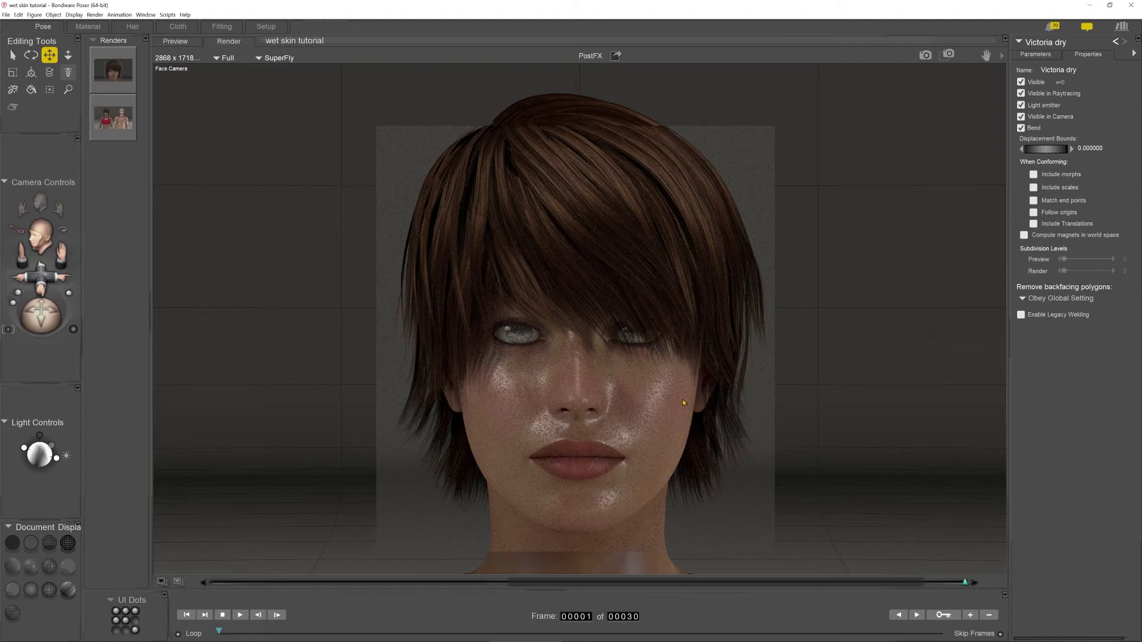
- Reopen Victoria's face material in the Material room, and set the Blinn node's Eccentricity to 0
left_click(84, 27)
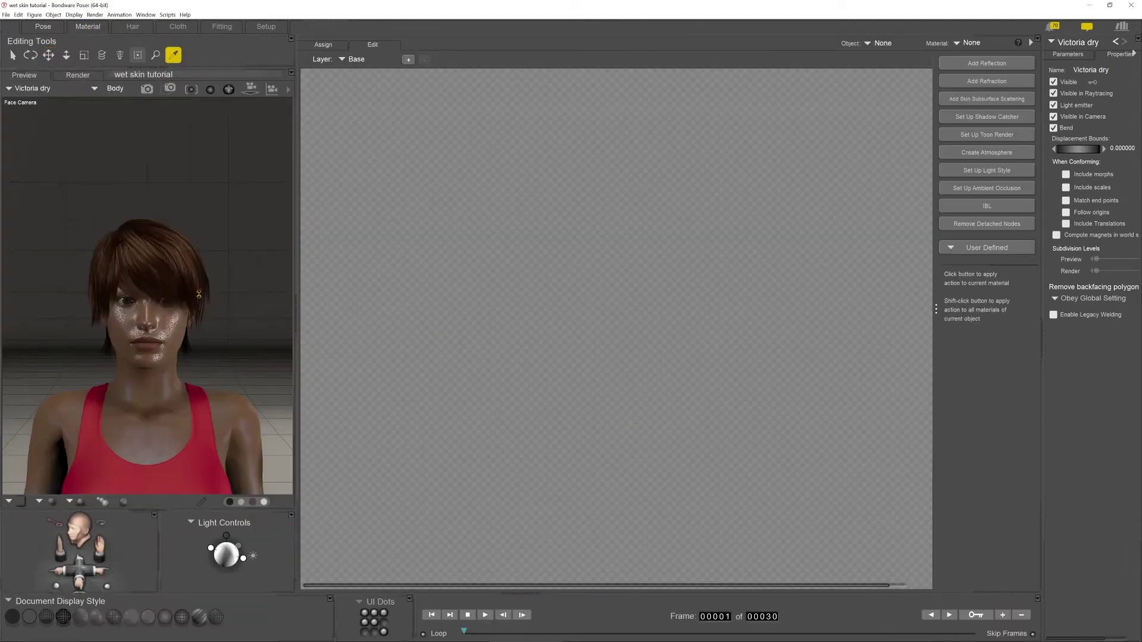
left_click(177, 328)
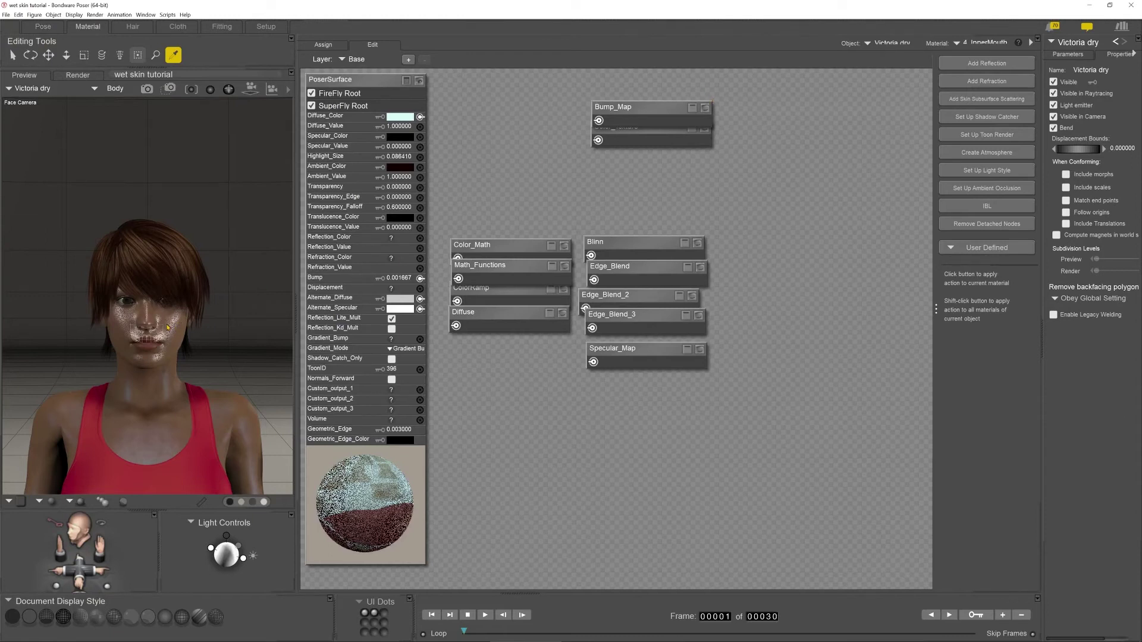
left_click(166, 323)
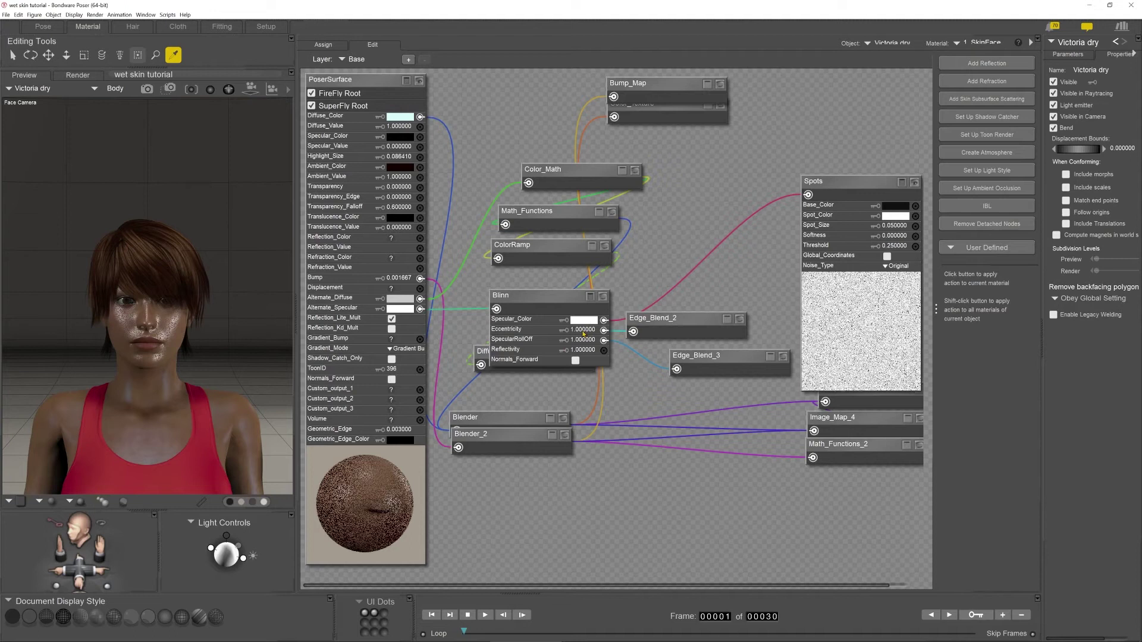
left_click(586, 330)
type("2")
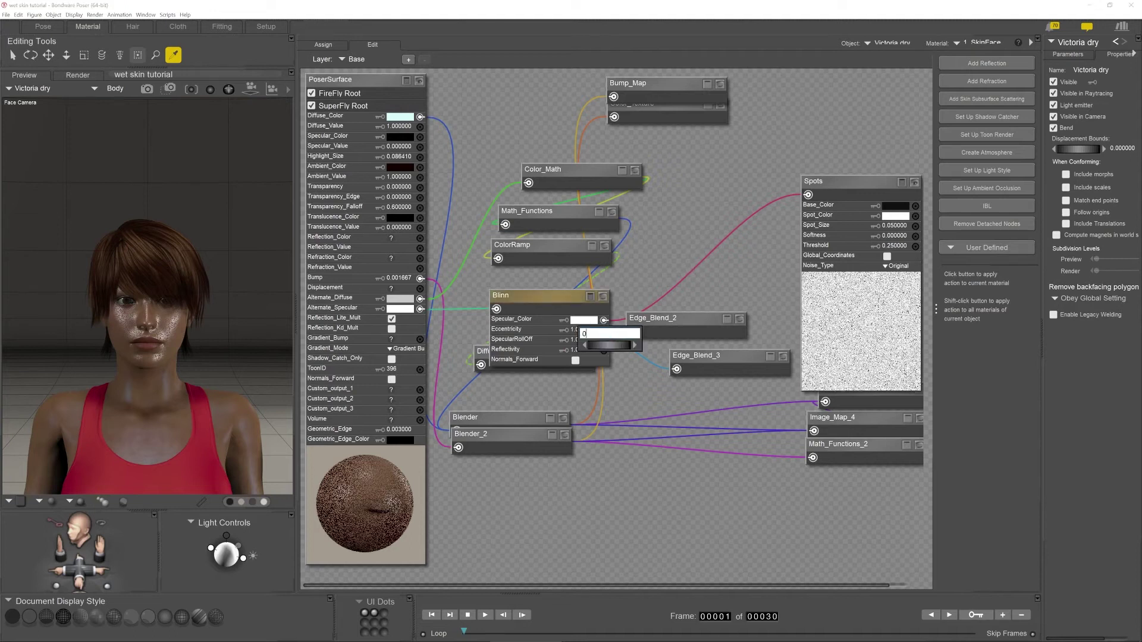
key("Return")
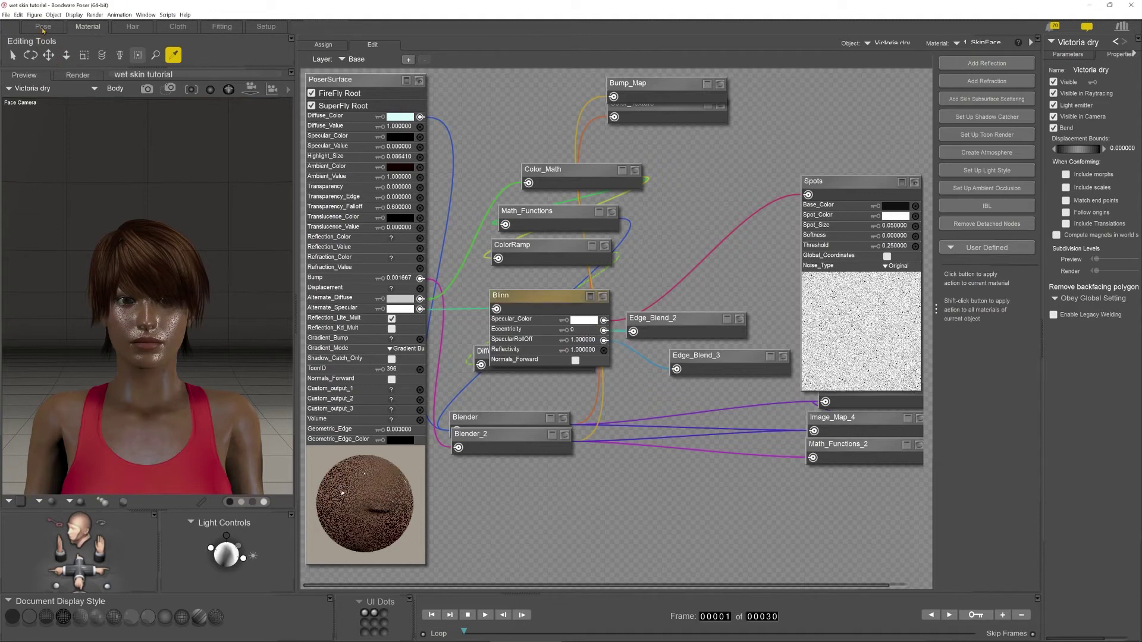
- Run an area render of Victoria's face in the Pose room with the new Eccentricity
left_click(43, 26)
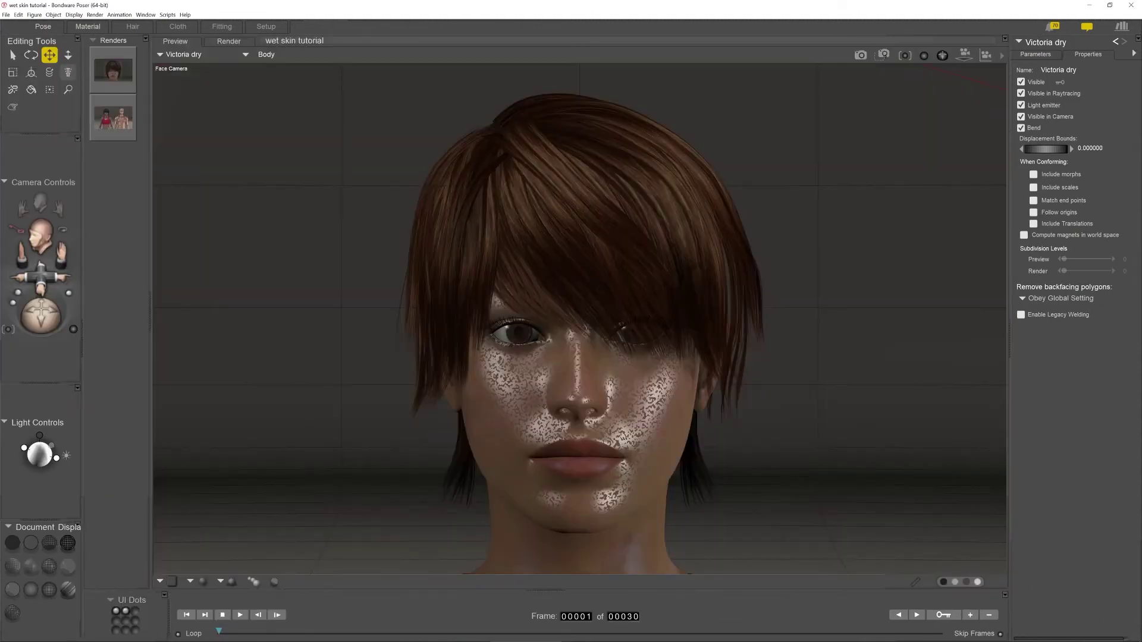
left_click(883, 55)
left_click_drag(403, 235, 792, 580)
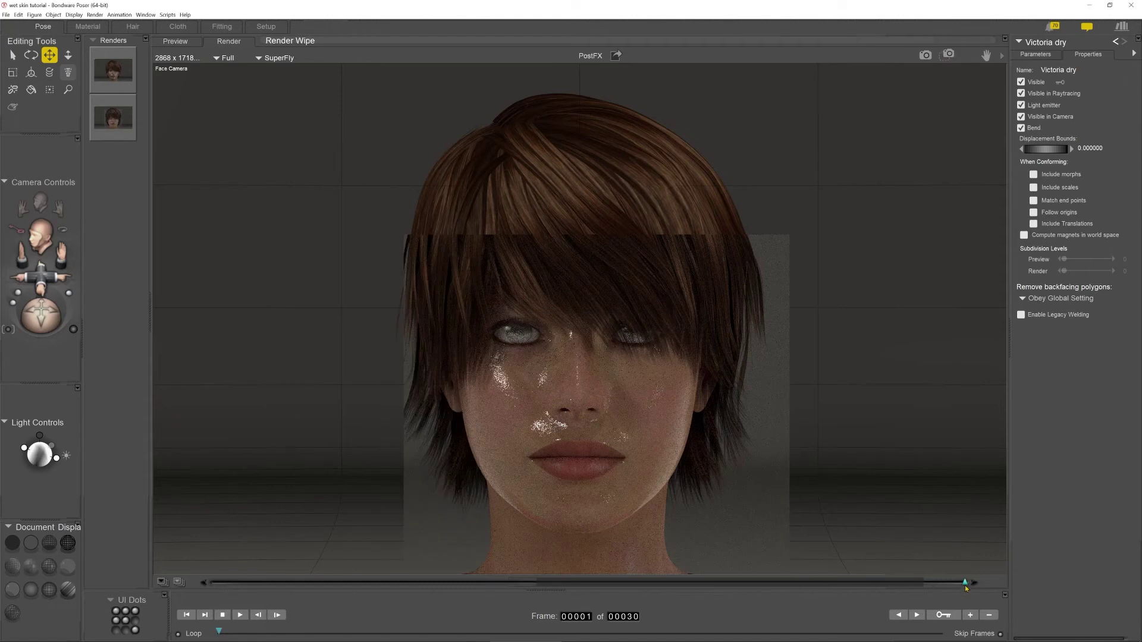
- Compare the two face renders with the render wipe, and return to the Material room
left_click_drag(965, 583, 452, 540)
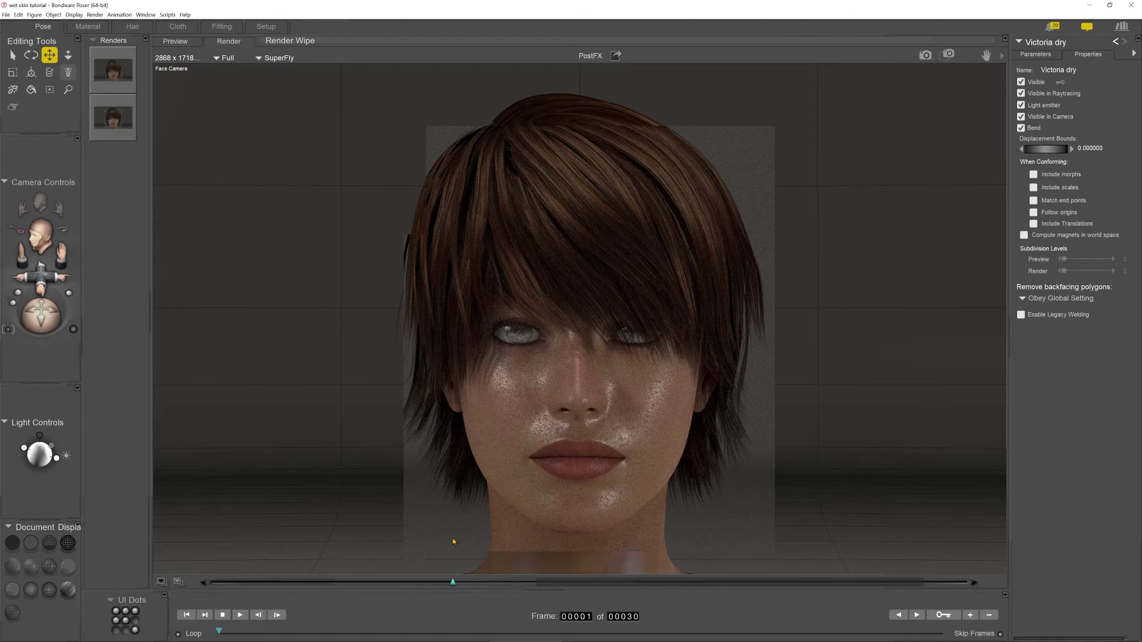
left_click_drag(454, 542, 773, 542)
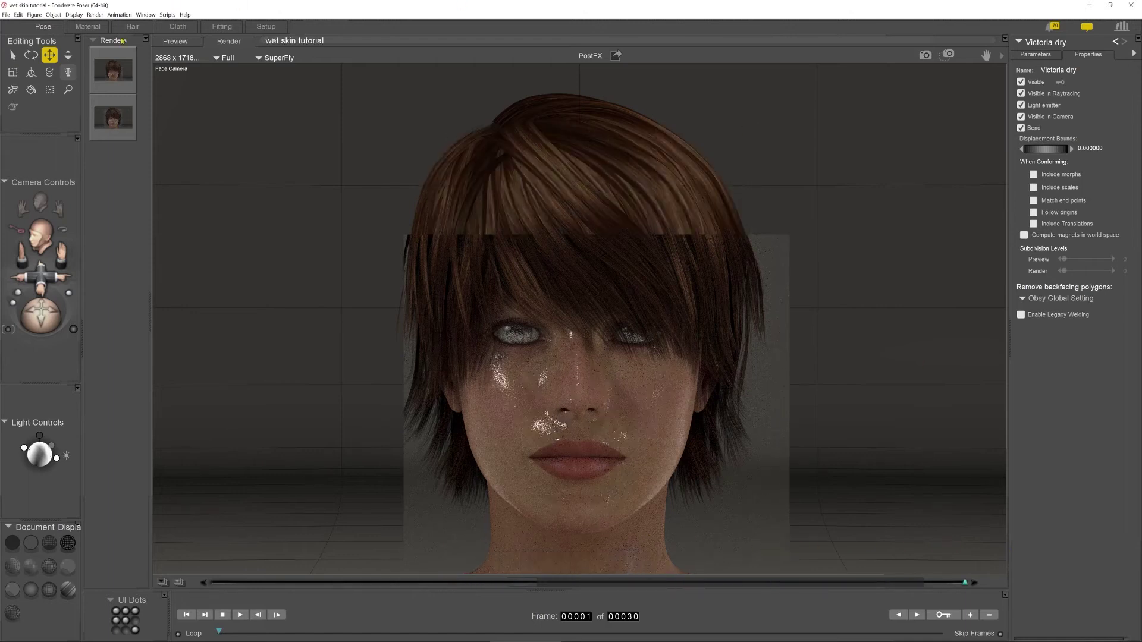
left_click(102, 24)
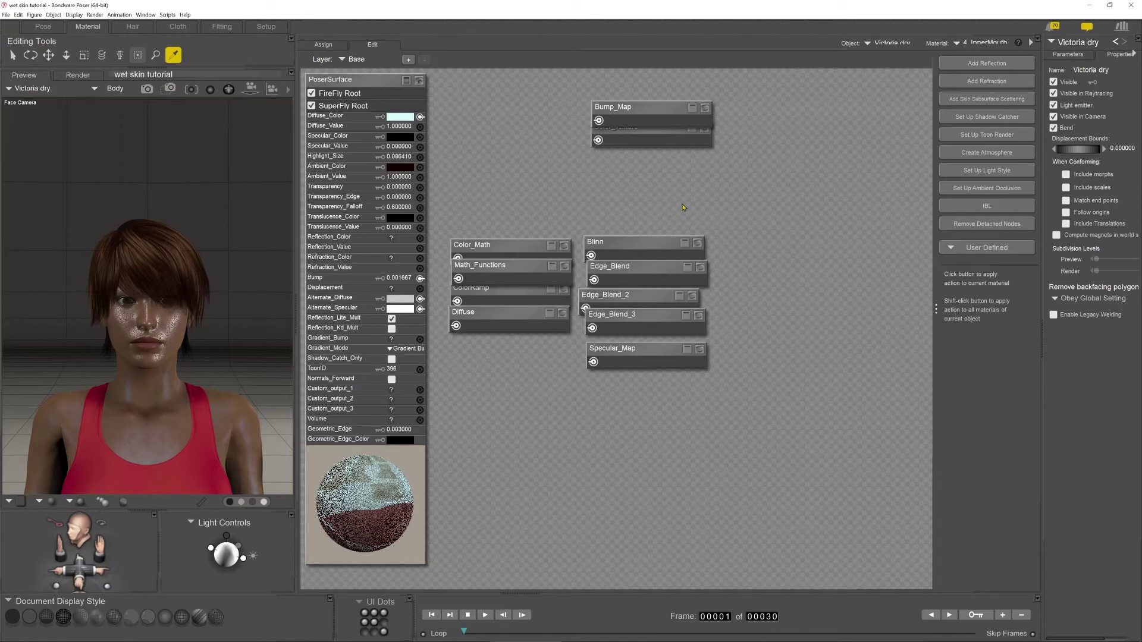
- Reopen Victoria's 1_SkinFace material and change the Eccentricity of its Blinn node
left_click(171, 325)
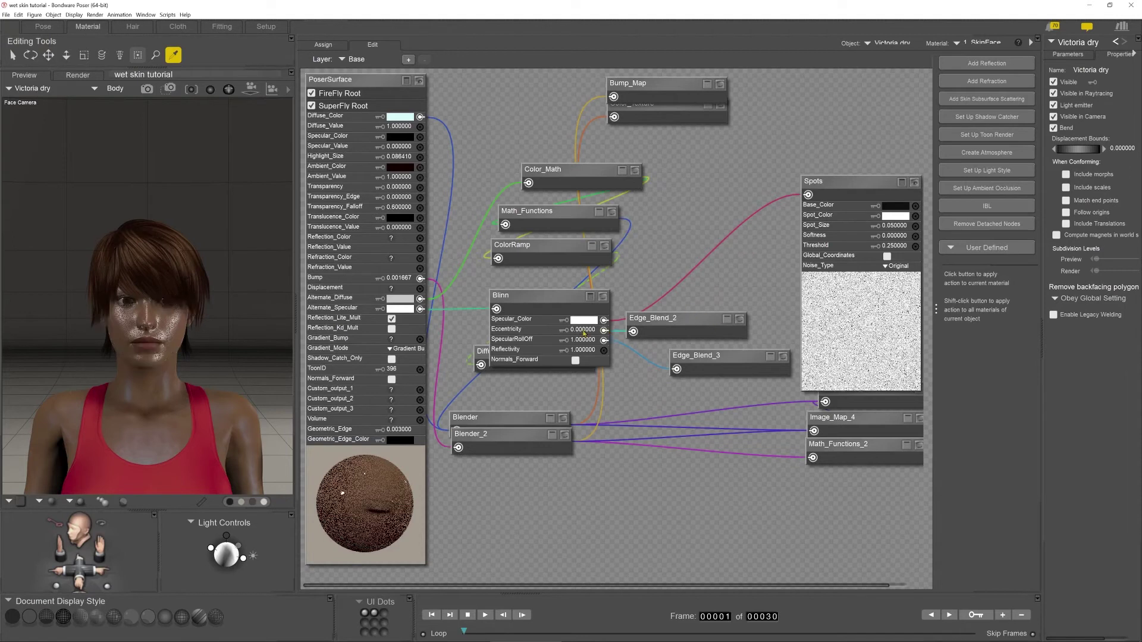
left_click(582, 330)
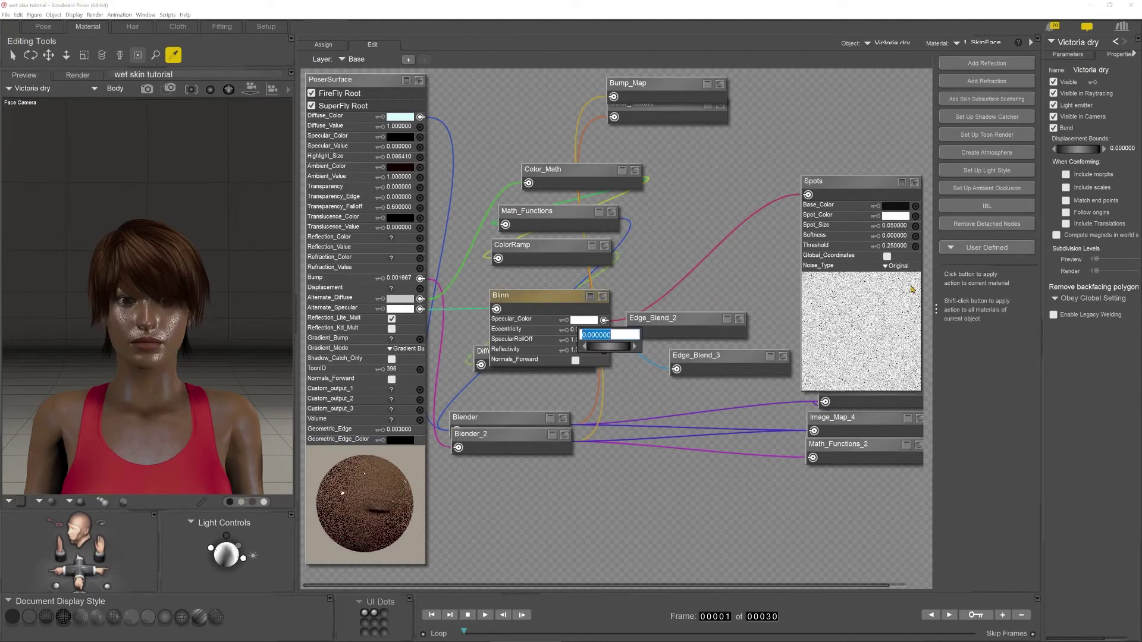
key("BackSpace")
key("Return")
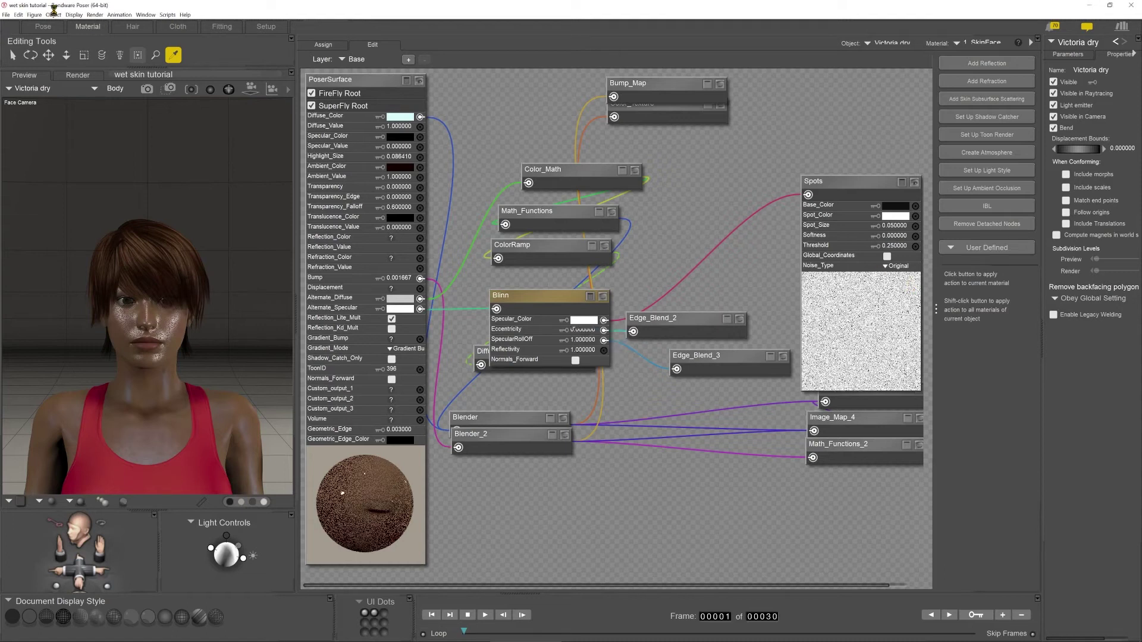
- Run an area render around Victoria's face in the Pose room to check the changed Eccentricity, and return to the Material room
left_click(43, 26)
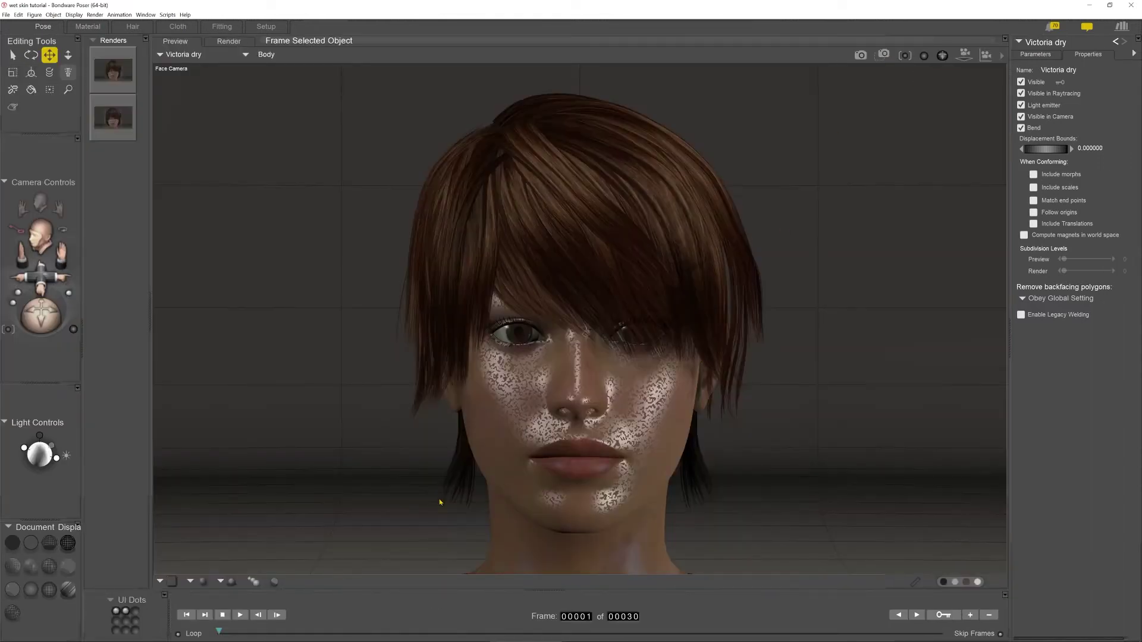
left_click_drag(444, 515, 731, 255)
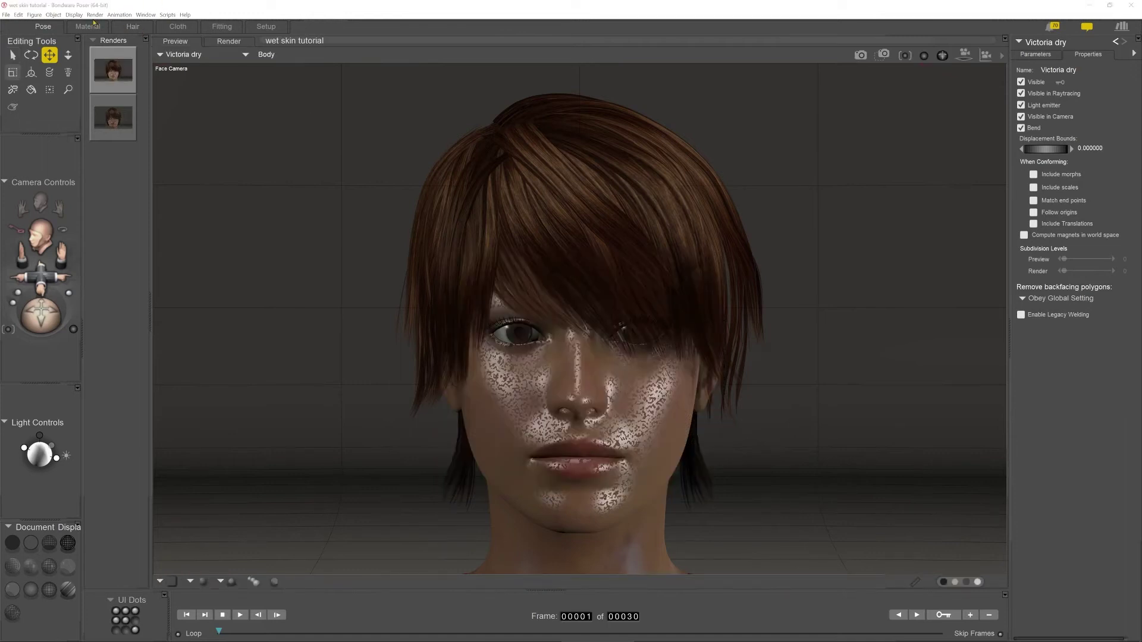
left_click(92, 24)
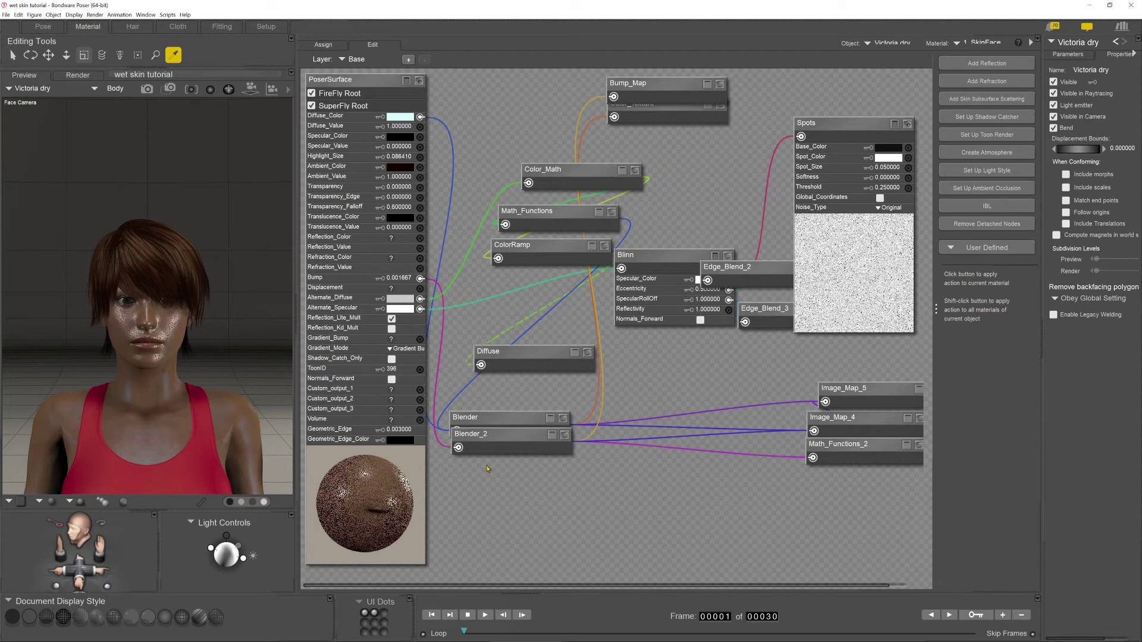
left_click_drag(849, 424, 698, 401)
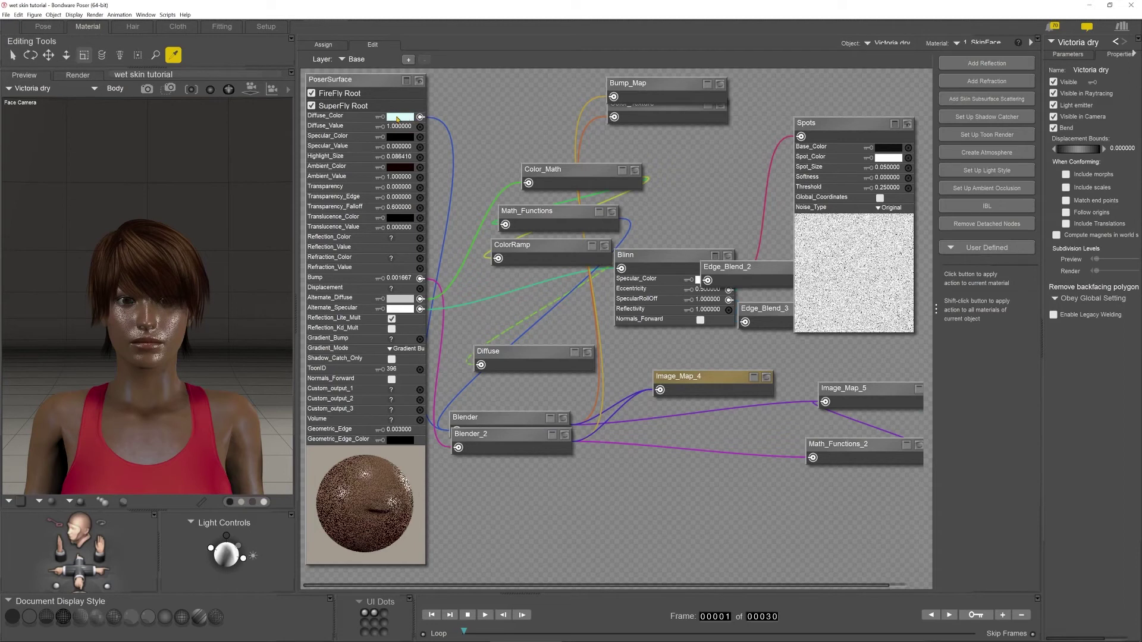
left_click(351, 81)
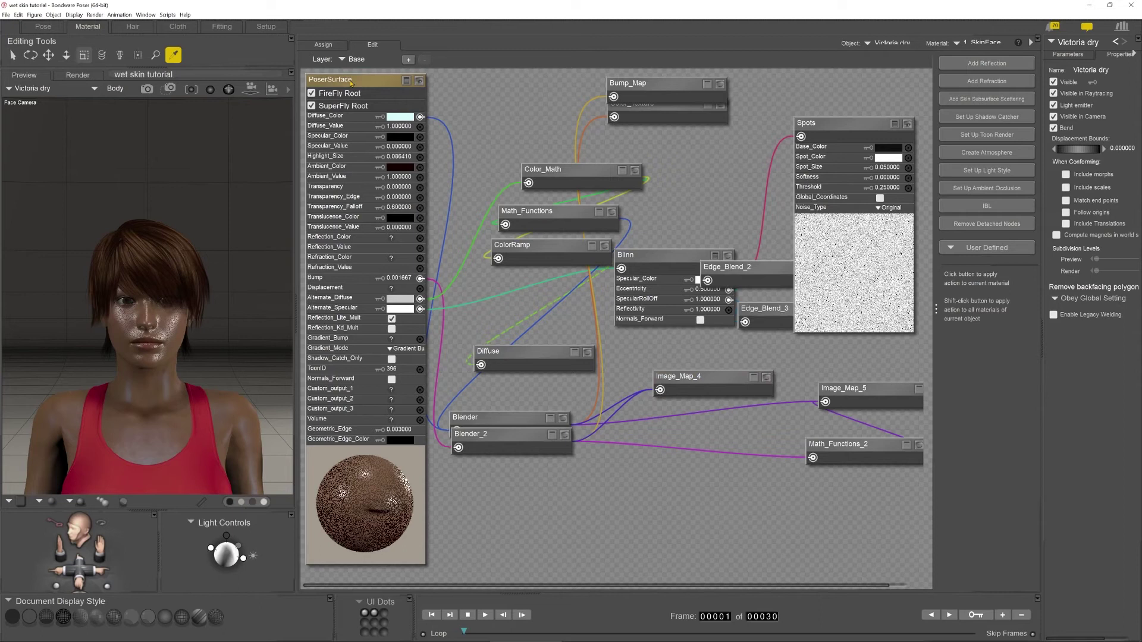
right_click(351, 82)
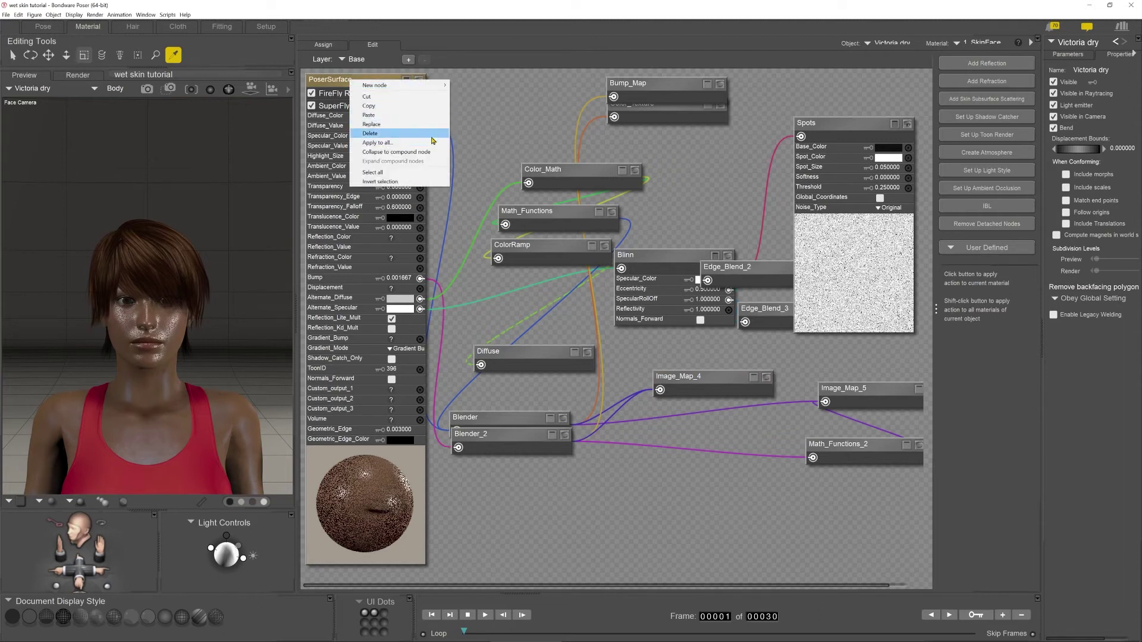
left_click(546, 86)
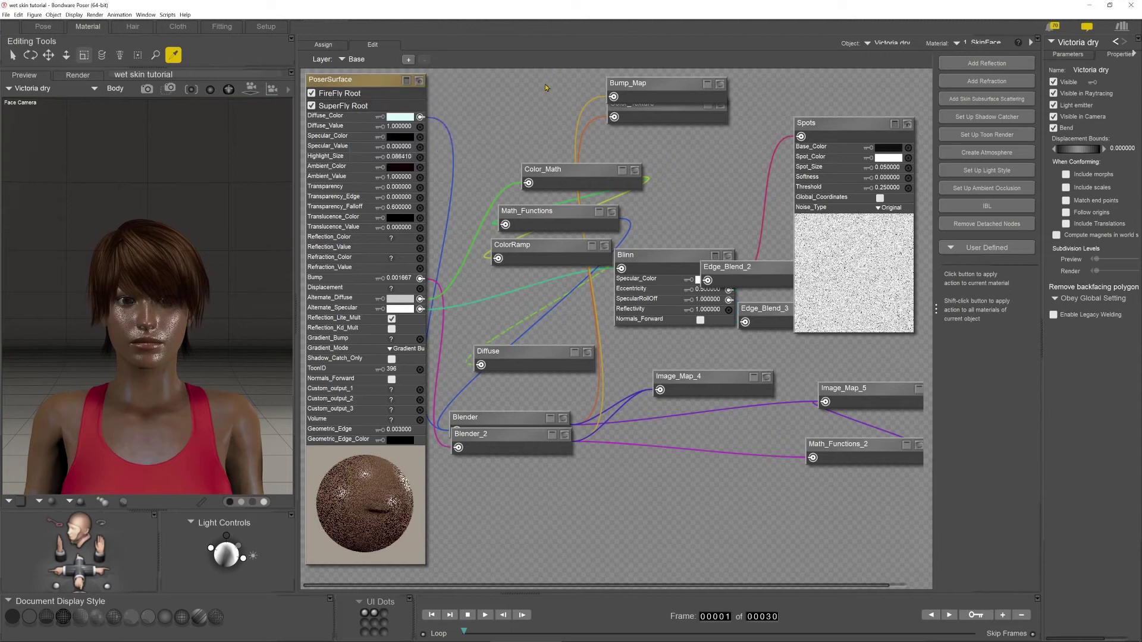
left_click_drag(526, 77, 915, 453)
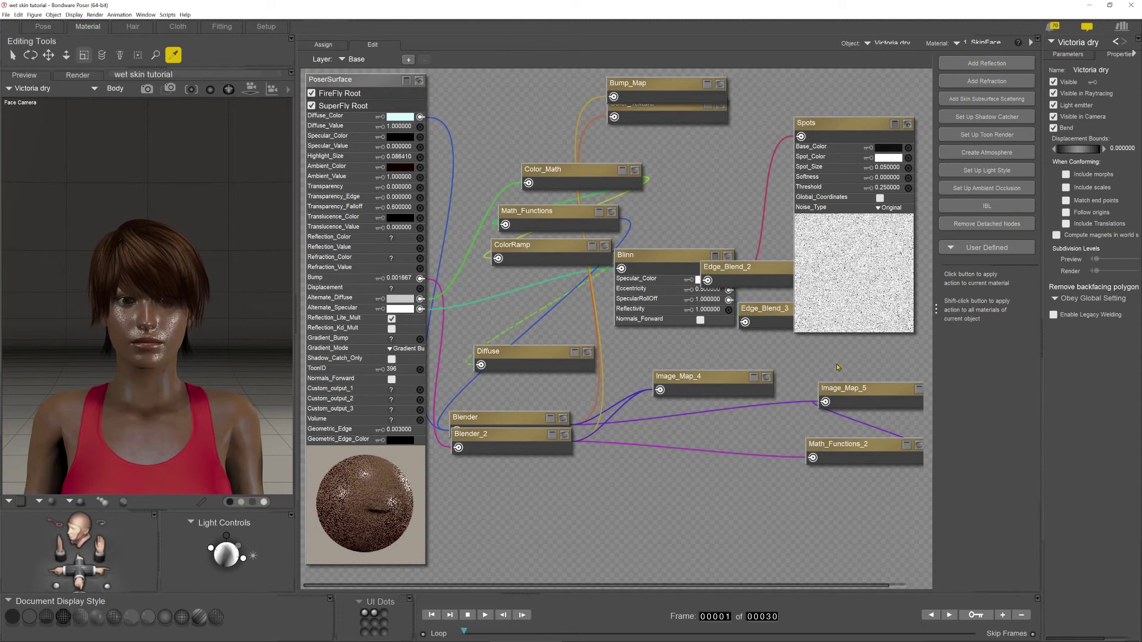
right_click(600, 168)
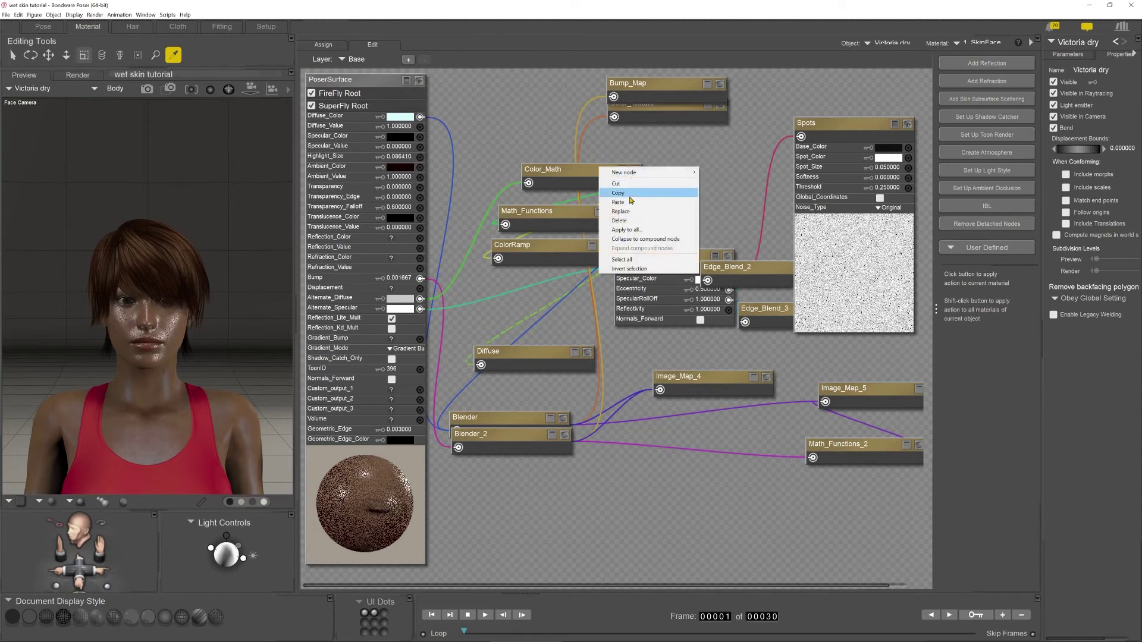
left_click(367, 82)
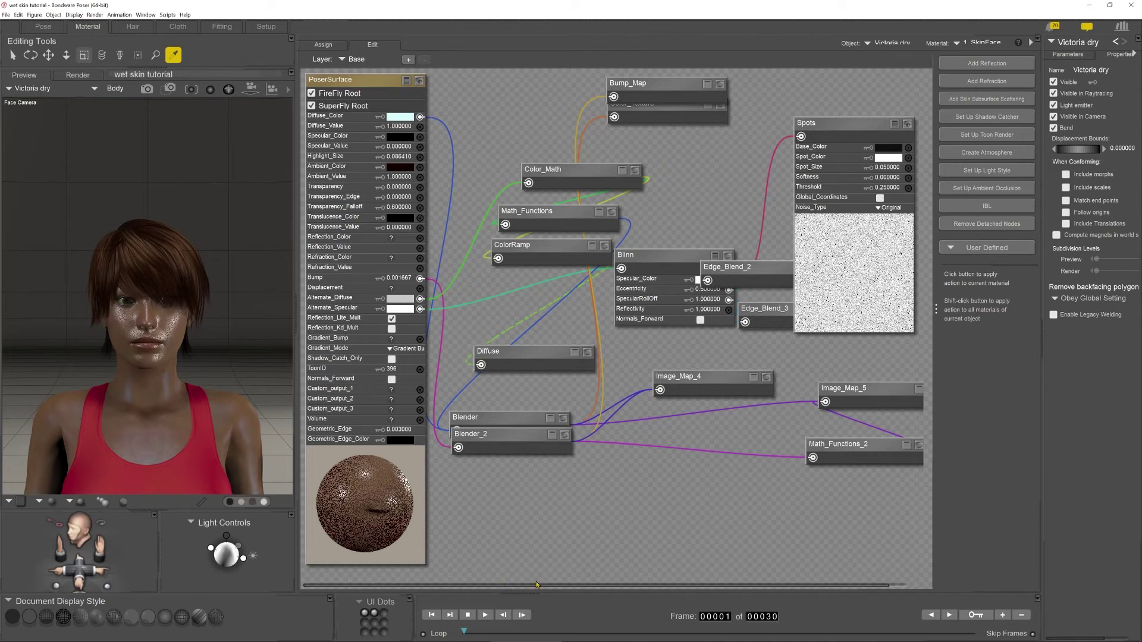
- Rearrange the face nodes, moving Image_Map_4 beside Blender_2 and placing Edge_Blend_2 and Blinn next to the Spots node
left_click_drag(535, 585, 569, 585)
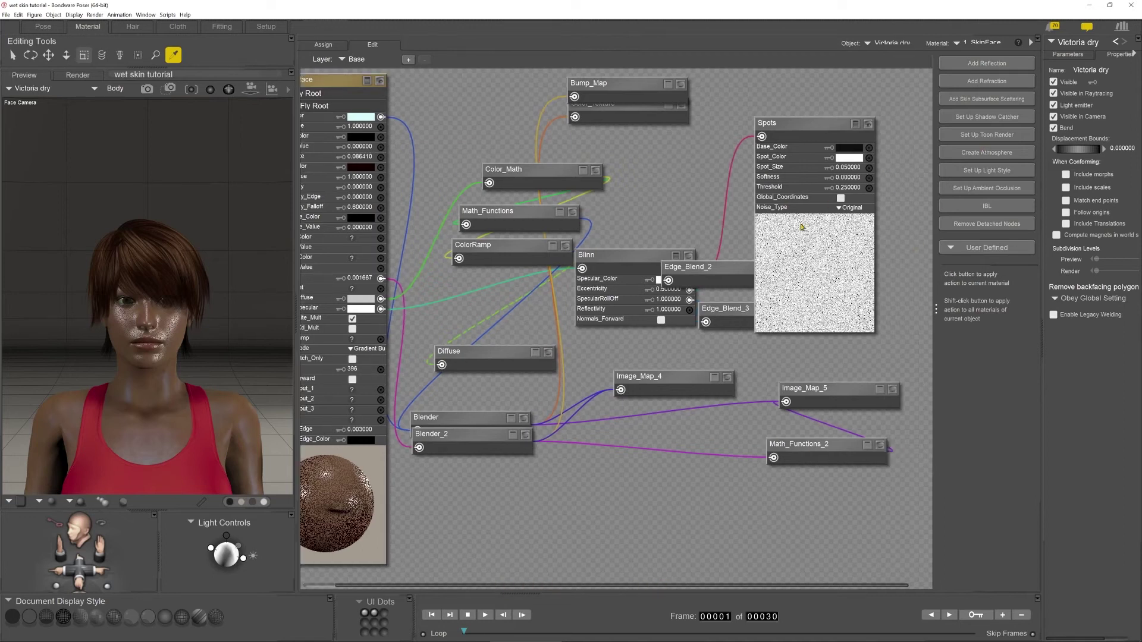
left_click(605, 257)
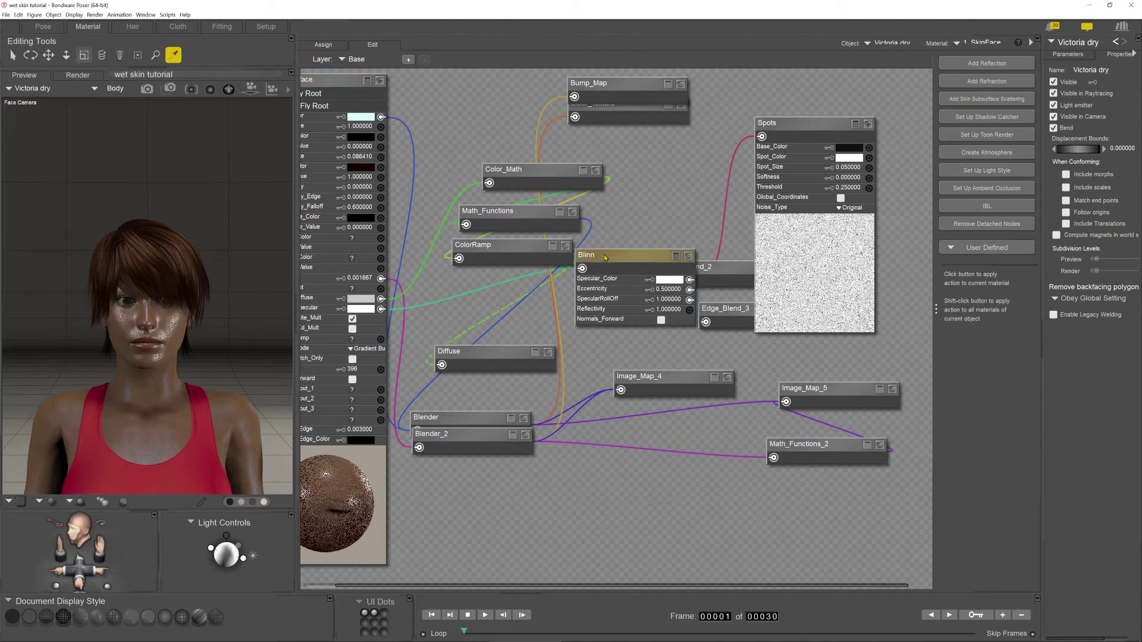
left_click_drag(595, 260, 581, 278)
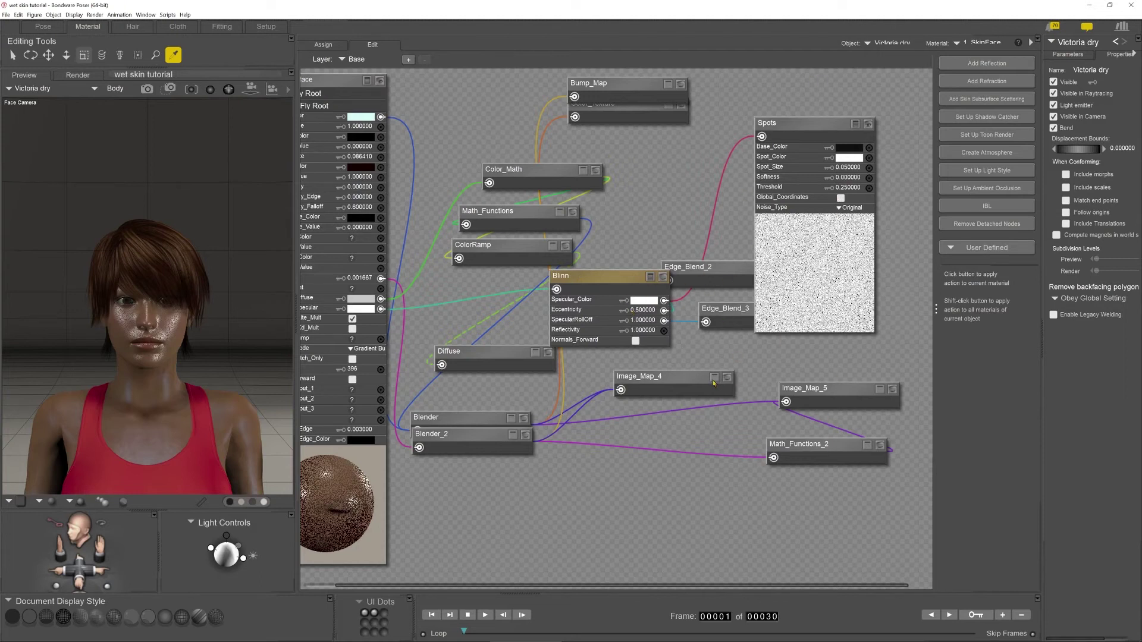
left_click_drag(691, 378, 632, 446)
left_click_drag(713, 269, 754, 234)
left_click_drag(617, 285, 687, 248)
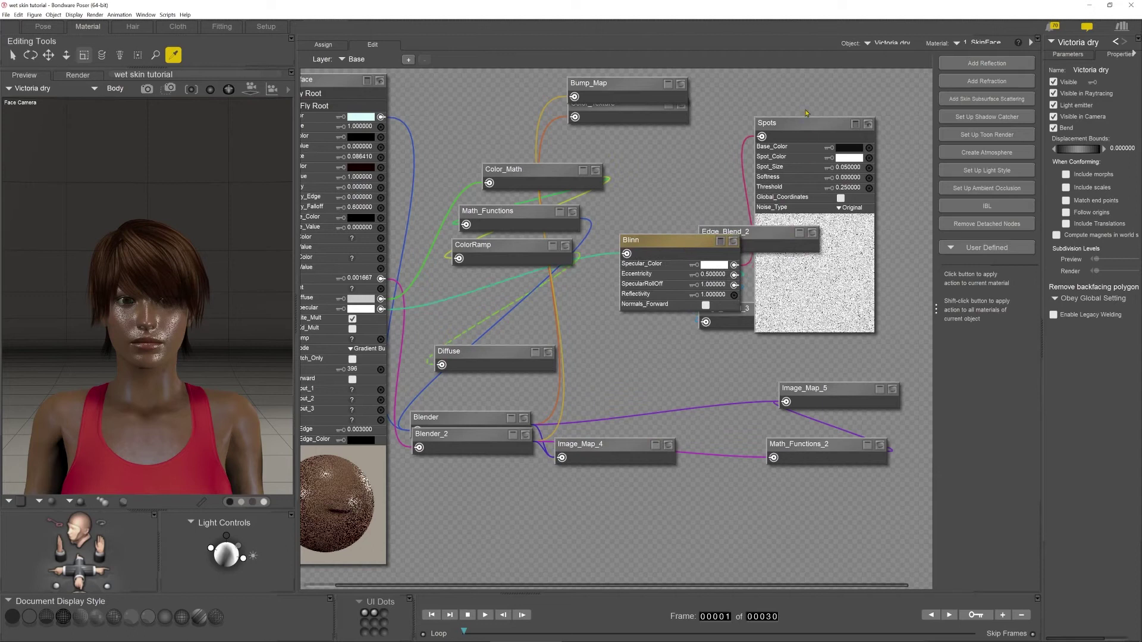
left_click_drag(807, 106, 728, 339)
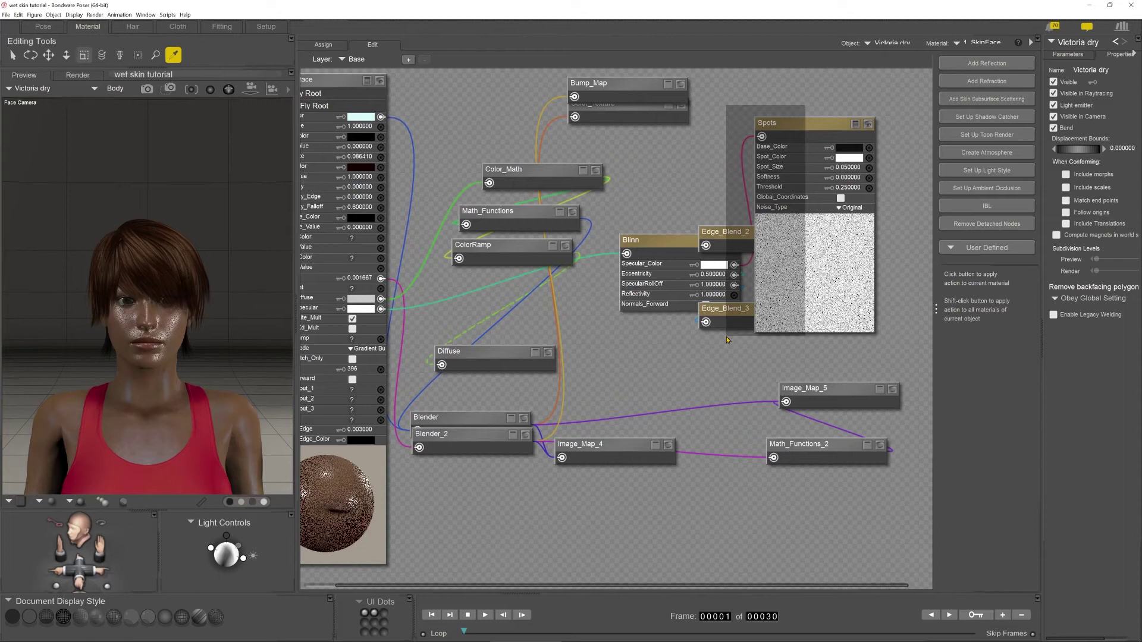
mouse_move(727, 339)
left_mouse_down()
mouse_move(746, 290)
mouse_move(747, 311)
mouse_move(727, 326)
left_mouse_up()
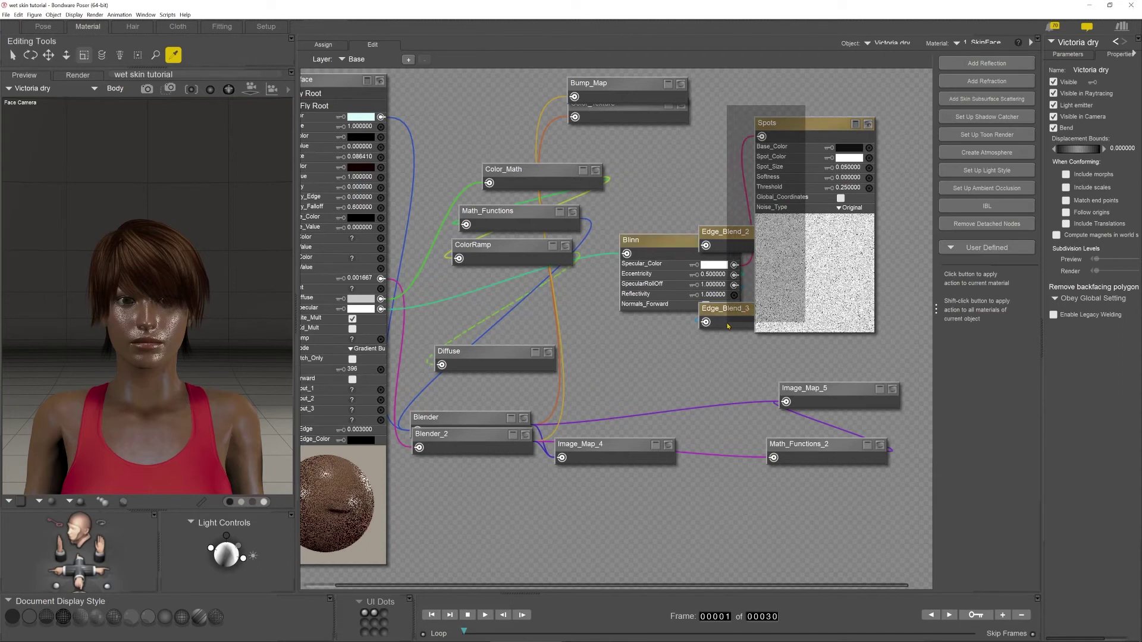
left_click_drag(727, 326, 731, 355)
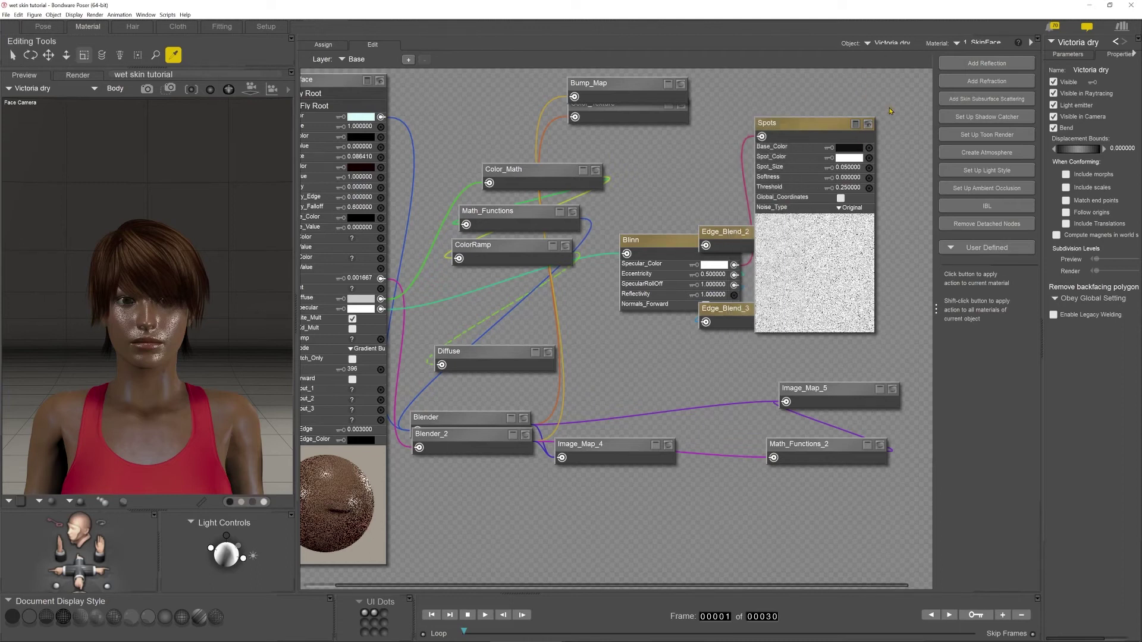
left_click(907, 190)
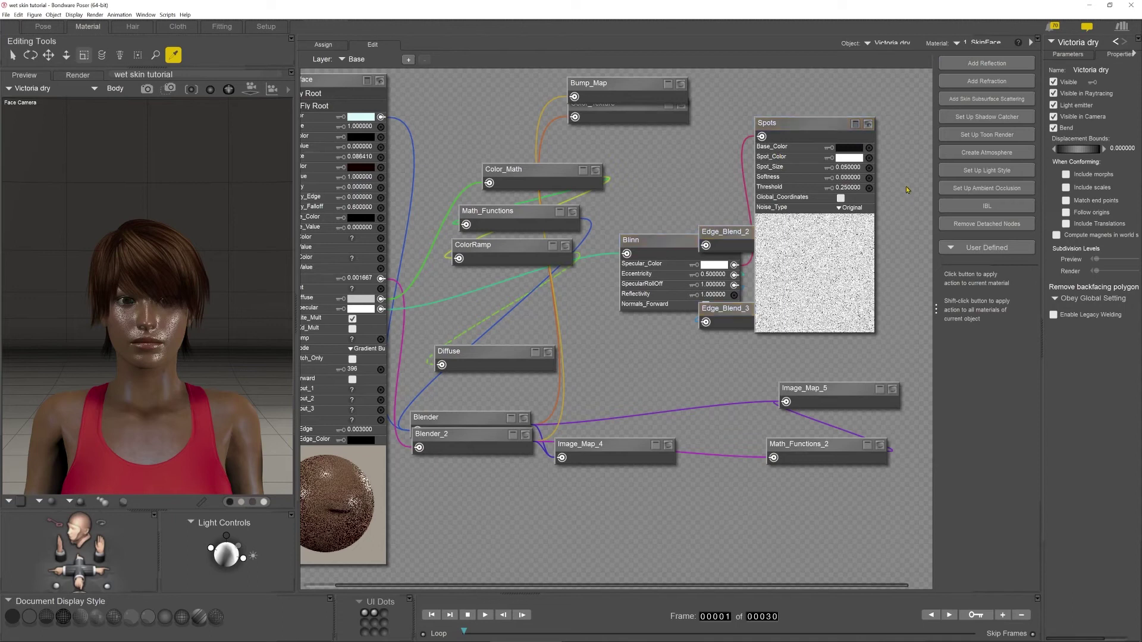
- Copy the Spots, Blinn, Edge_Blend_2 and Edge_Blend_3 nodes together from the 1_SkinFace material
left_click(821, 130)
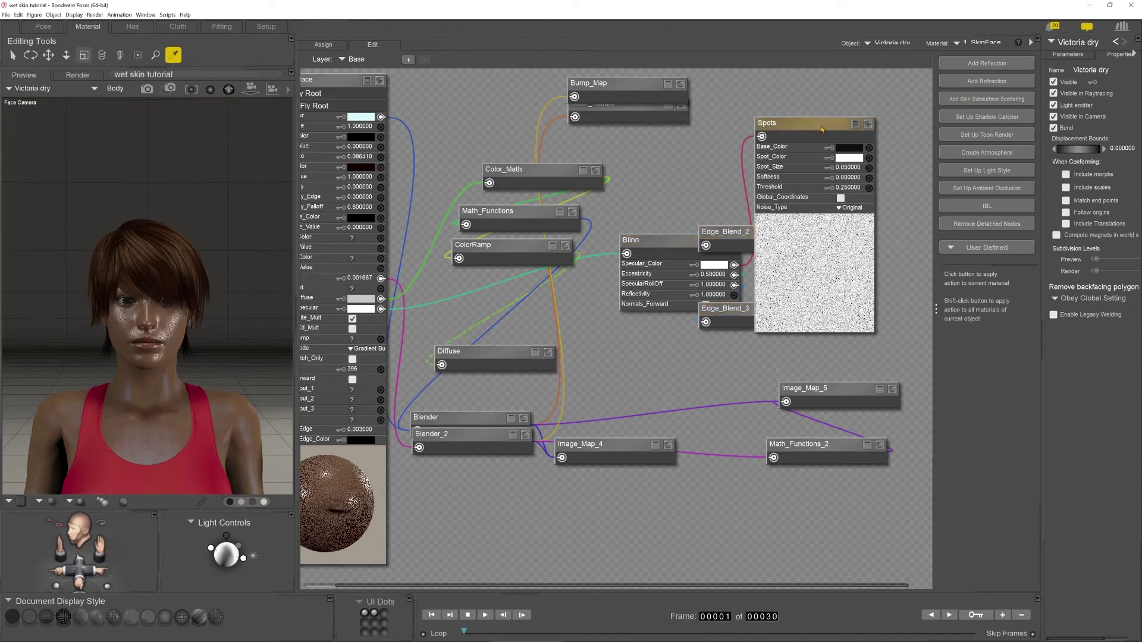
left_click(745, 233, "ctrl")
left_click(690, 271, "ctrl")
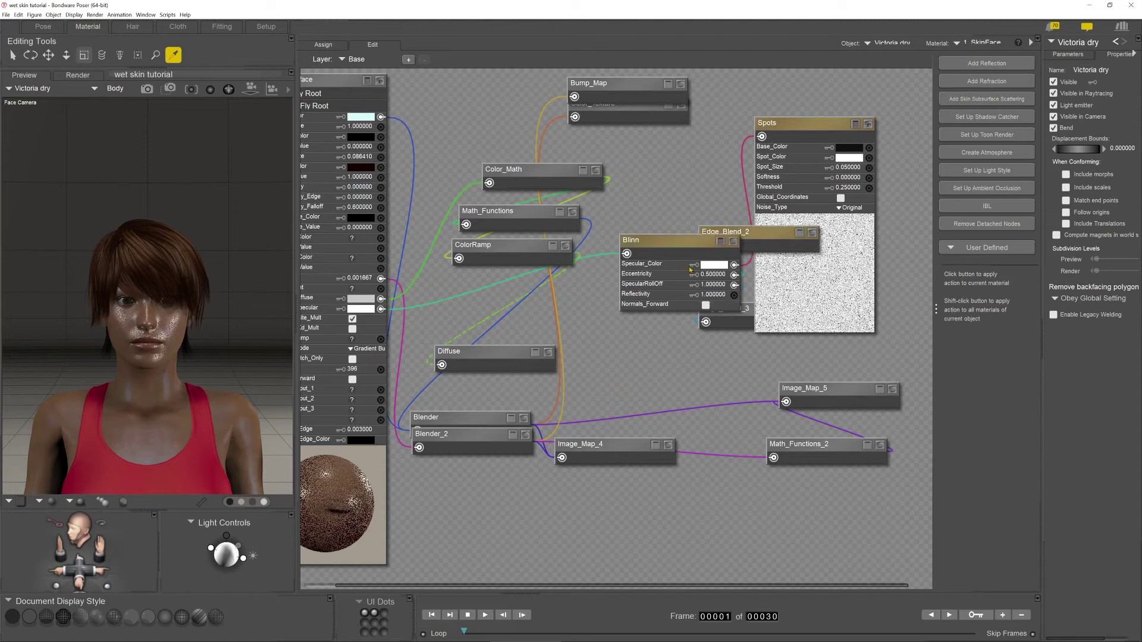
left_click(746, 309, "ctrl")
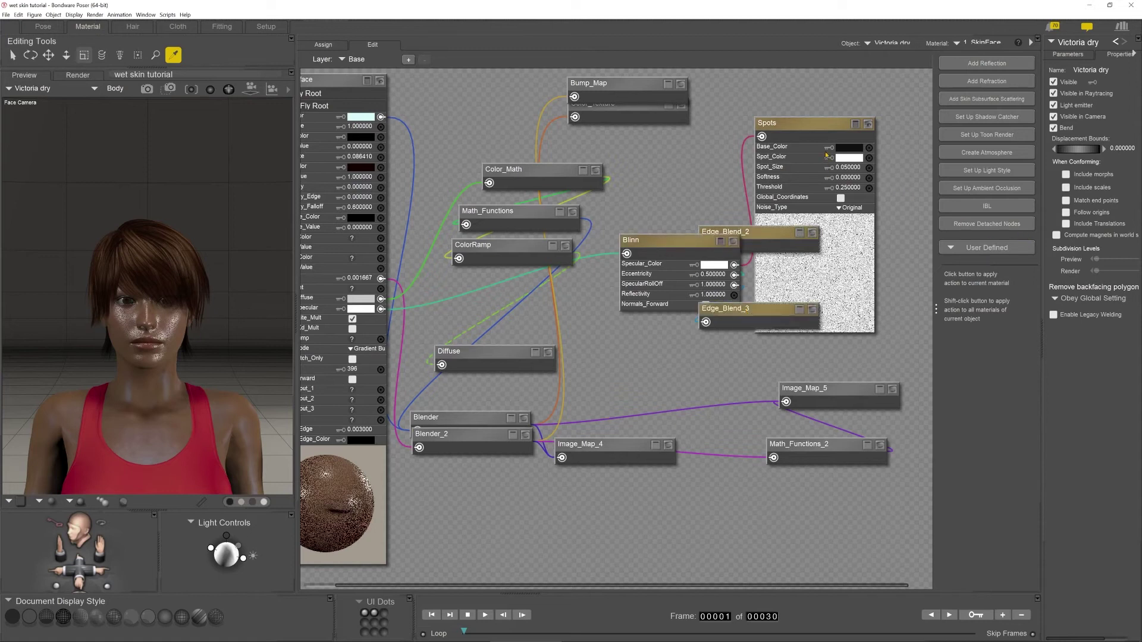
mouse_move(837, 124)
left_mouse_down()
mouse_move(727, 172)
mouse_move(624, 173)
mouse_move(675, 150)
mouse_move(838, 117)
left_mouse_up()
right_click(822, 120)
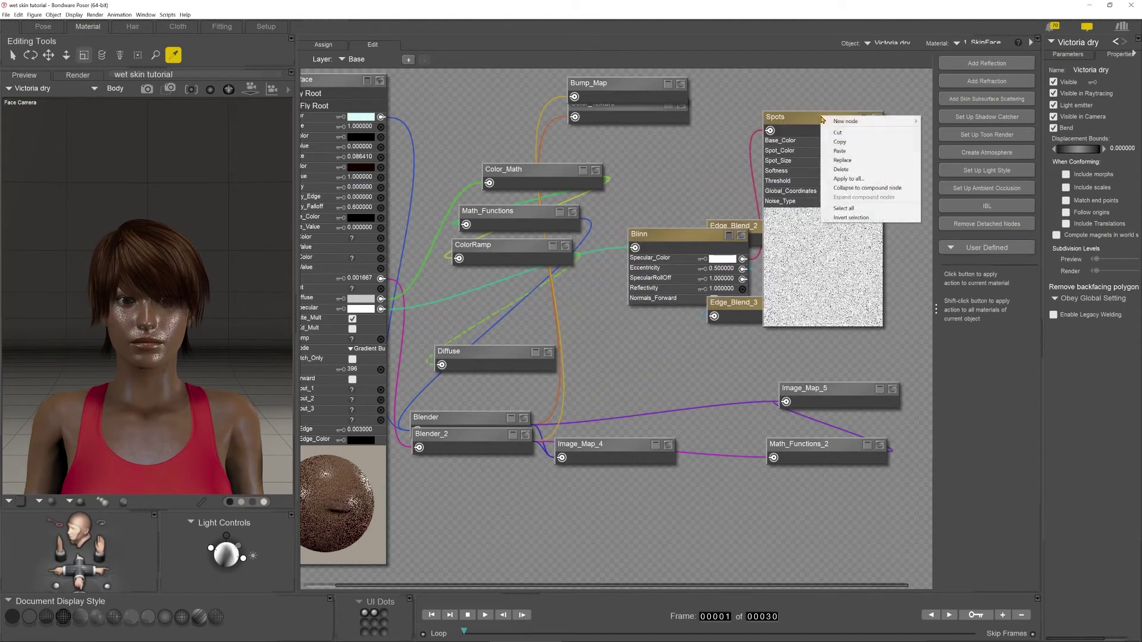
left_click(855, 145)
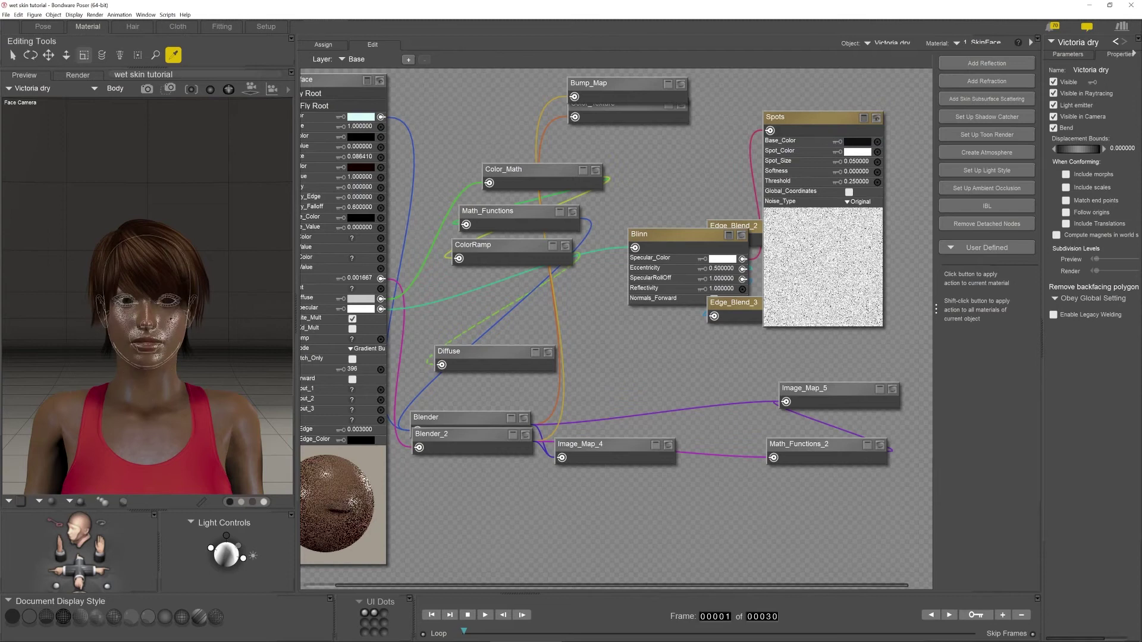
- Check the Blinn and Spots nodes of the 1_Lip material, and switch to the 1_Nostril material
left_click(992, 43)
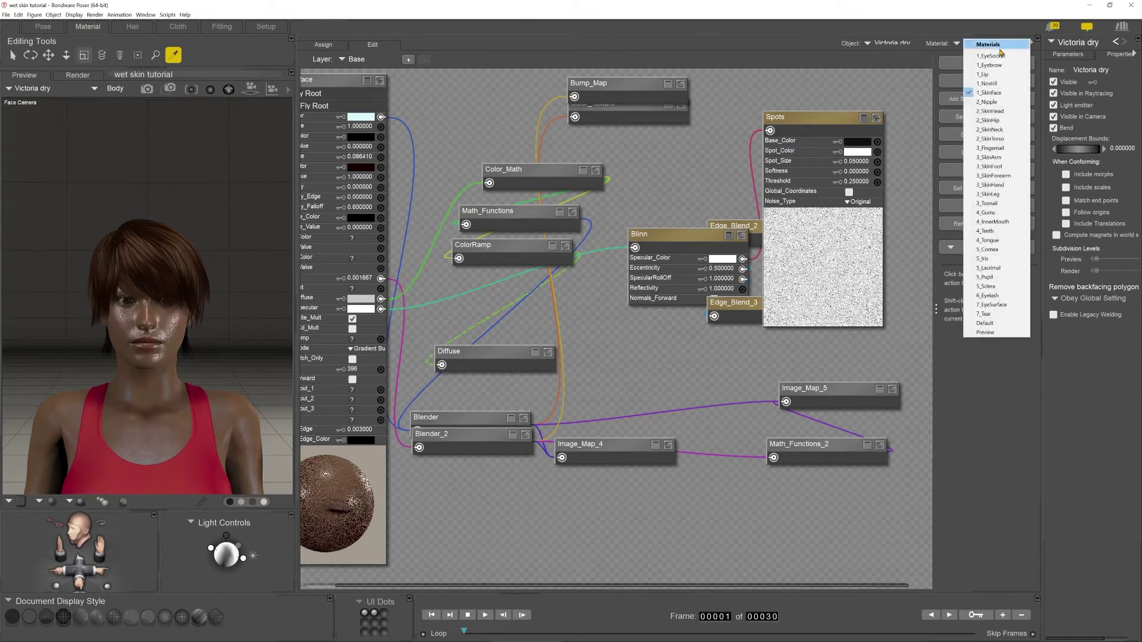
left_click(989, 92)
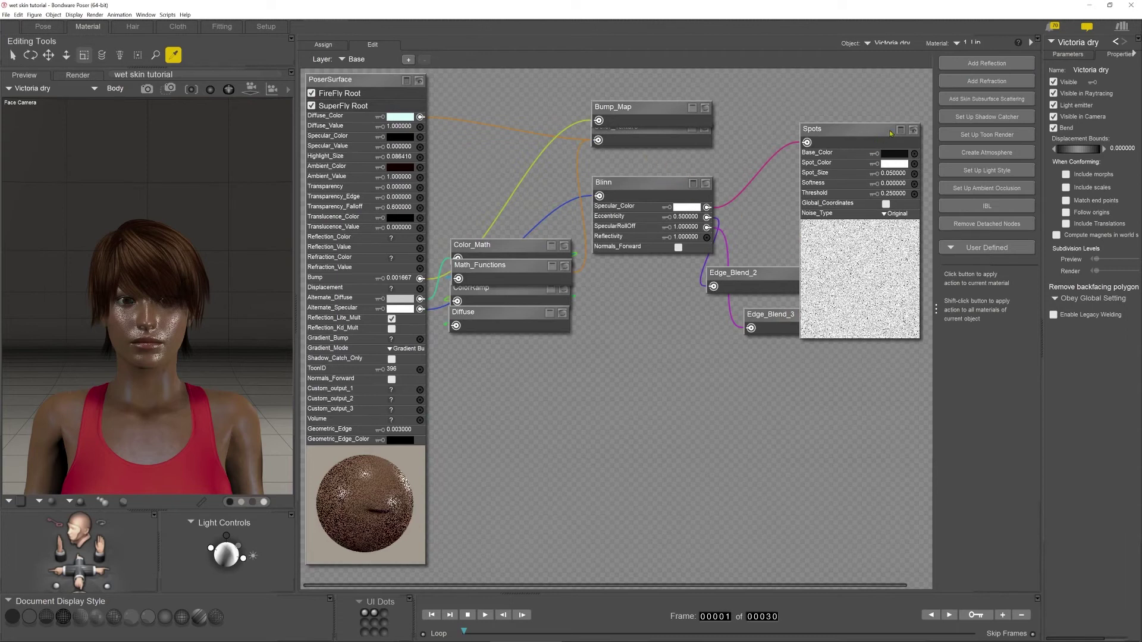
left_click(977, 43)
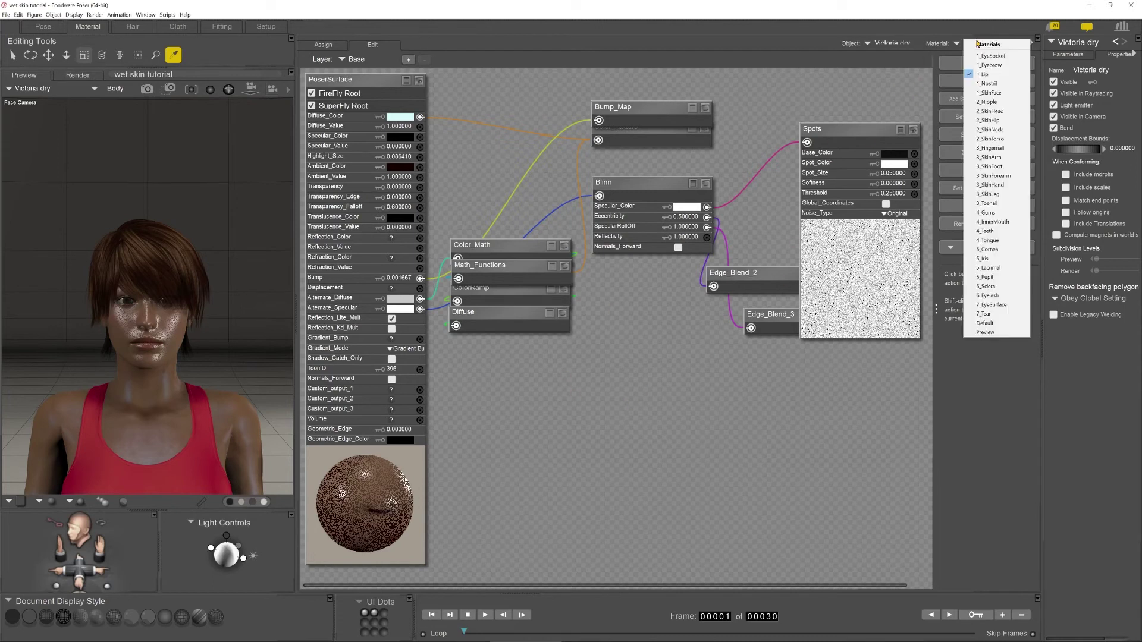
left_click(999, 76)
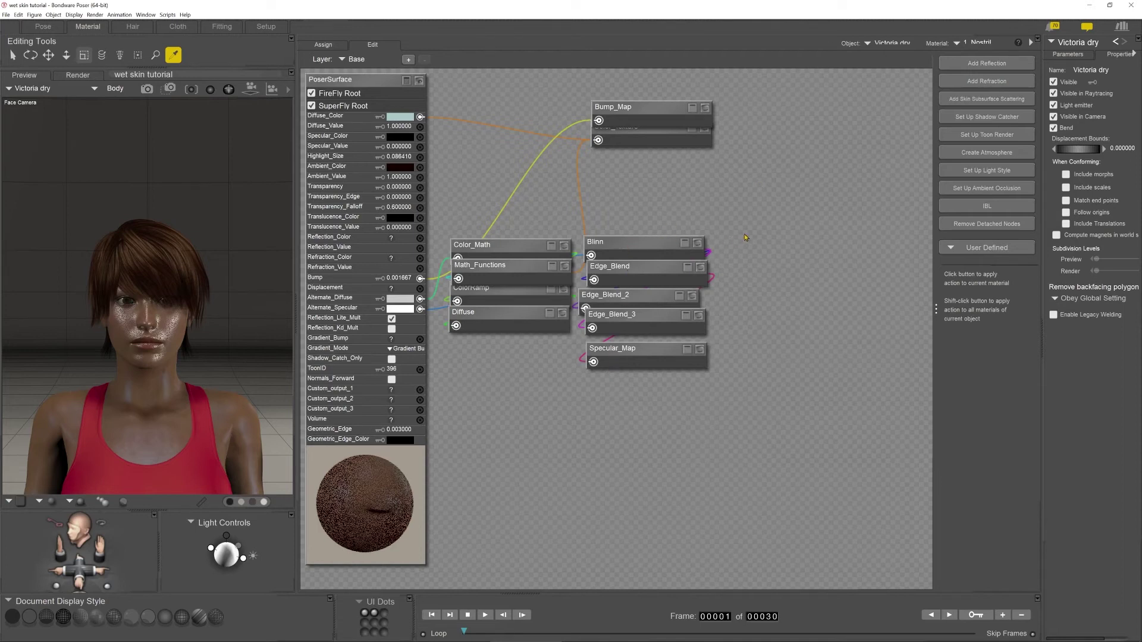
- Replace the Blinn, Specular_Map and all three Edge_Blend nodes of the 1_Nostril material with the copied Spots, Blinn and Edge_Blend nodes
left_click_drag(751, 218, 641, 408)
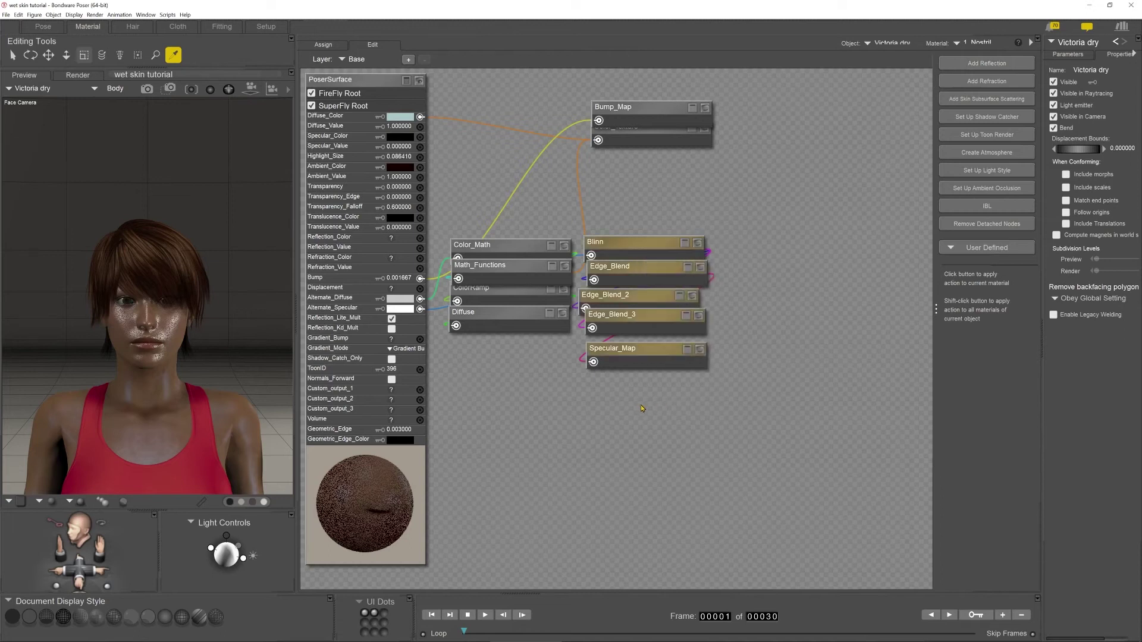
right_click(659, 240)
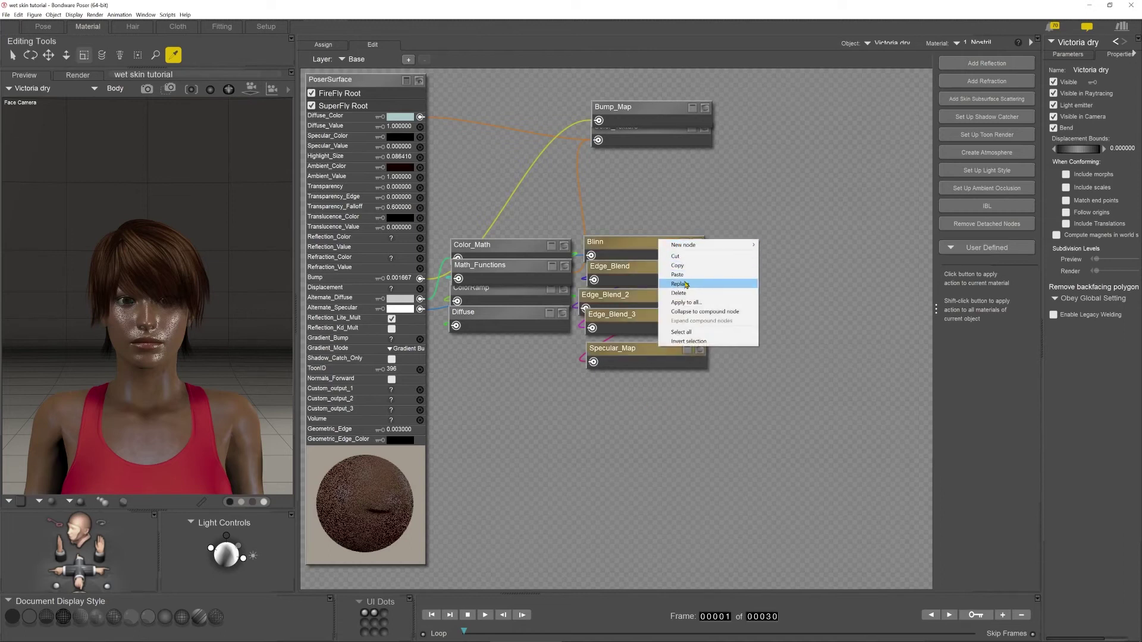
key("Escape")
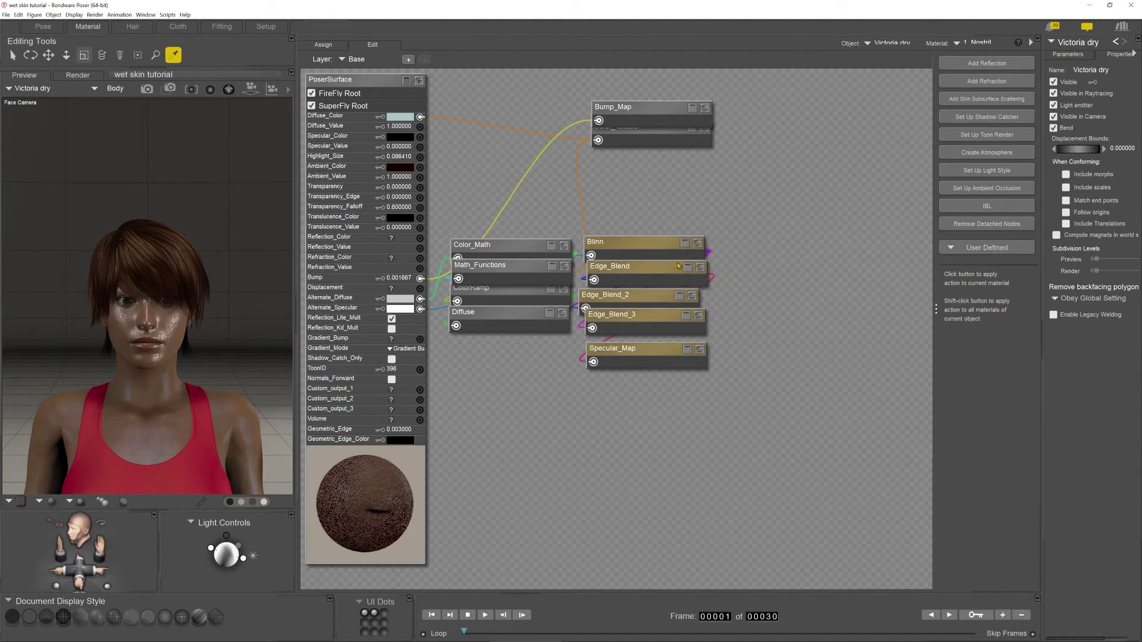
key("Delete")
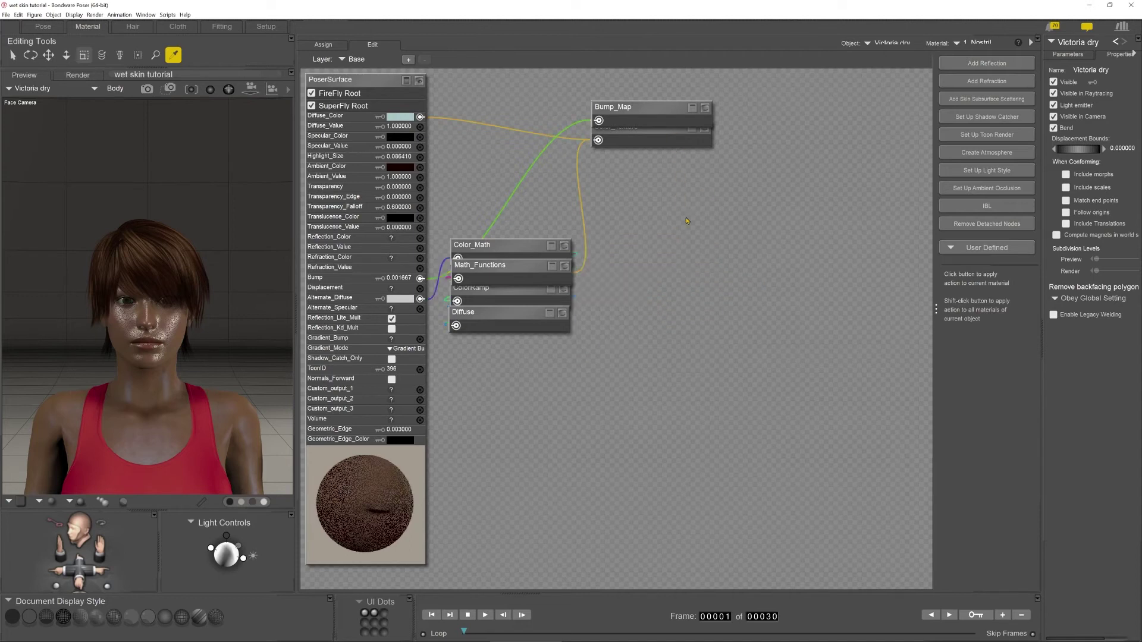
key("ctrl+z")
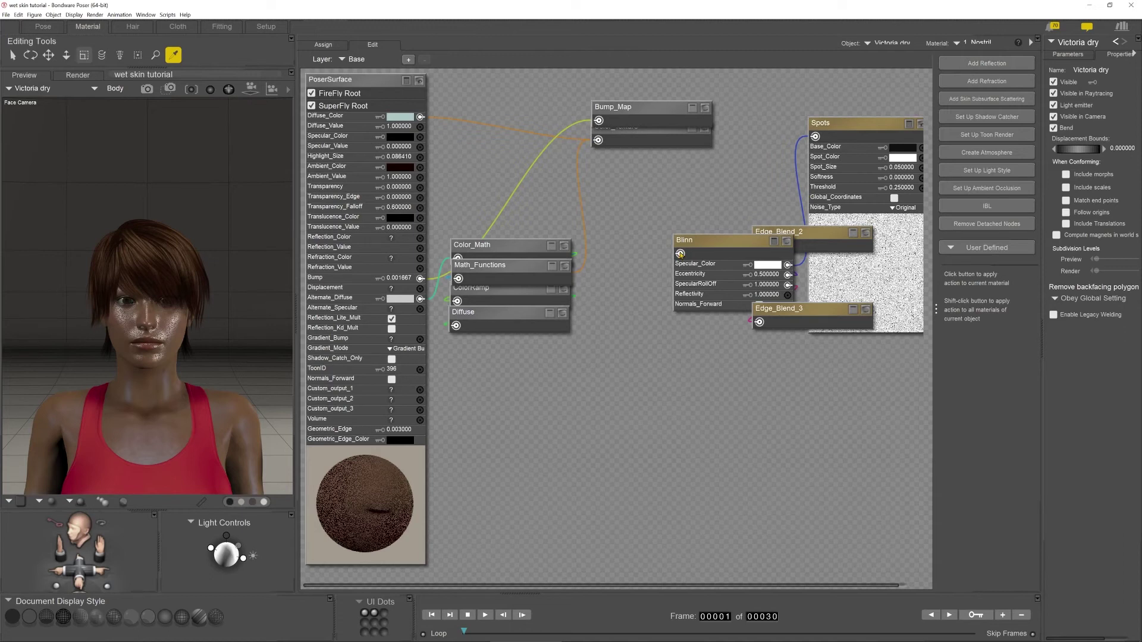
- Connect the pasted Blinn node to Alternate_Specular on the 1_Nostril material, and switch to the 1_Lip material
left_click_drag(680, 254, 421, 310)
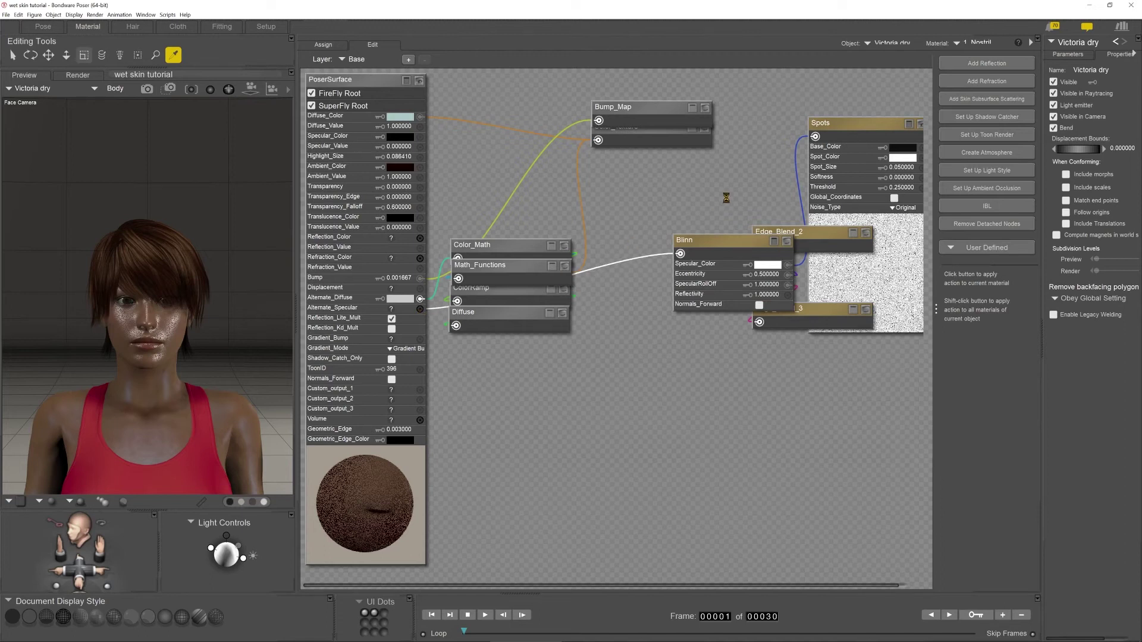
left_click(982, 43)
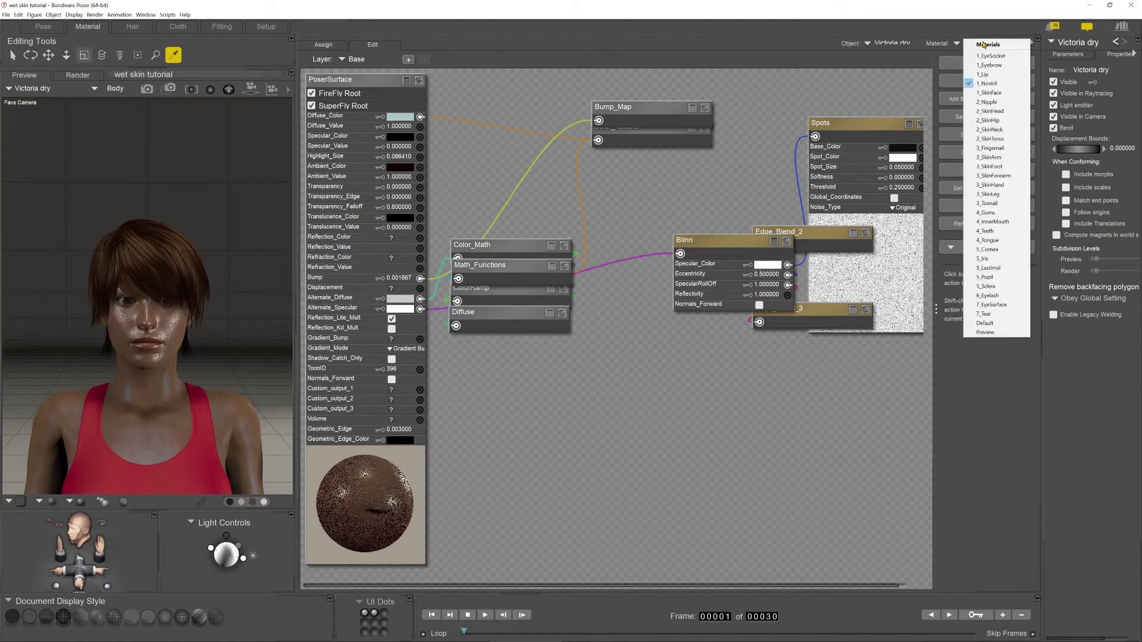
left_click(991, 73)
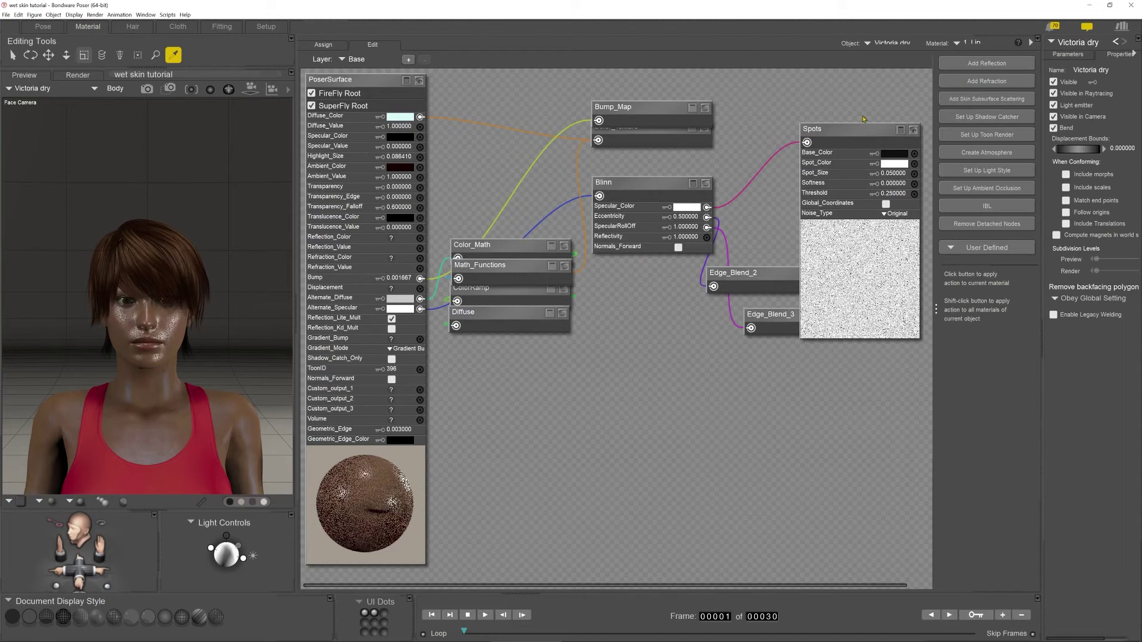
- Return to the Pose room and area-render a rectangle around Victoria's face, from the fringe down to the chin
left_click(43, 27)
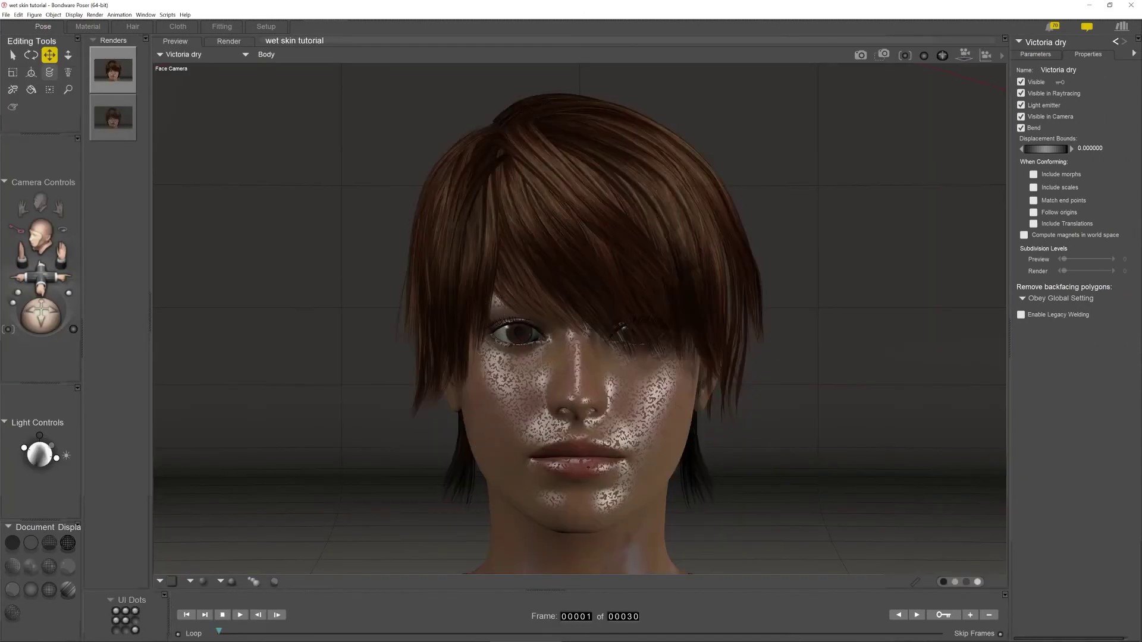
left_click(108, 77)
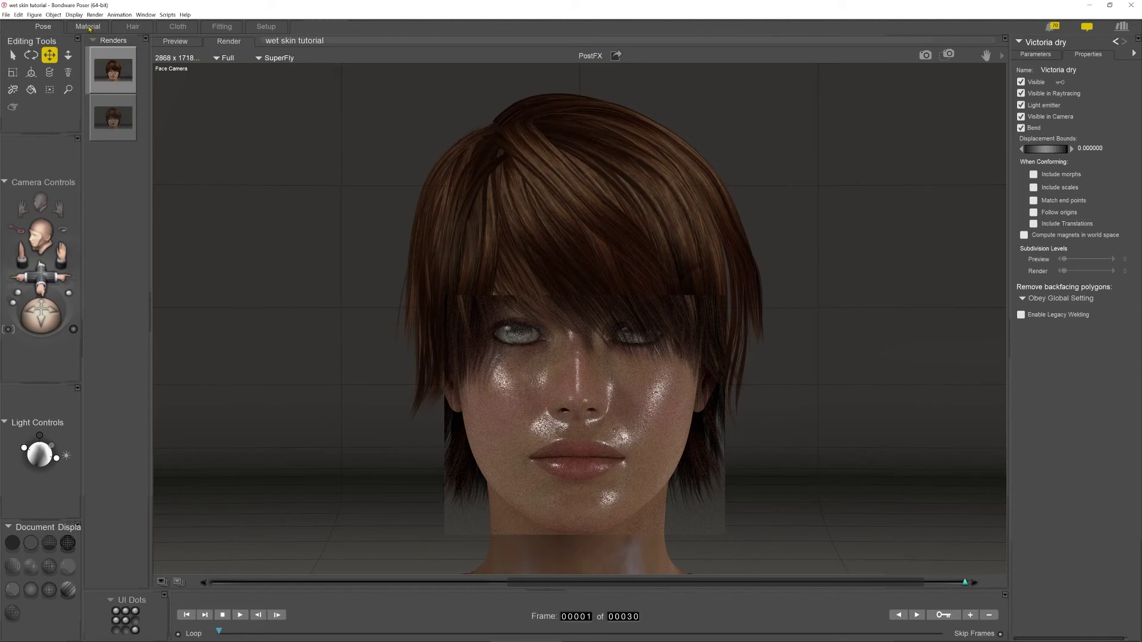
left_click(949, 55)
left_click_drag(744, 221, 431, 544)
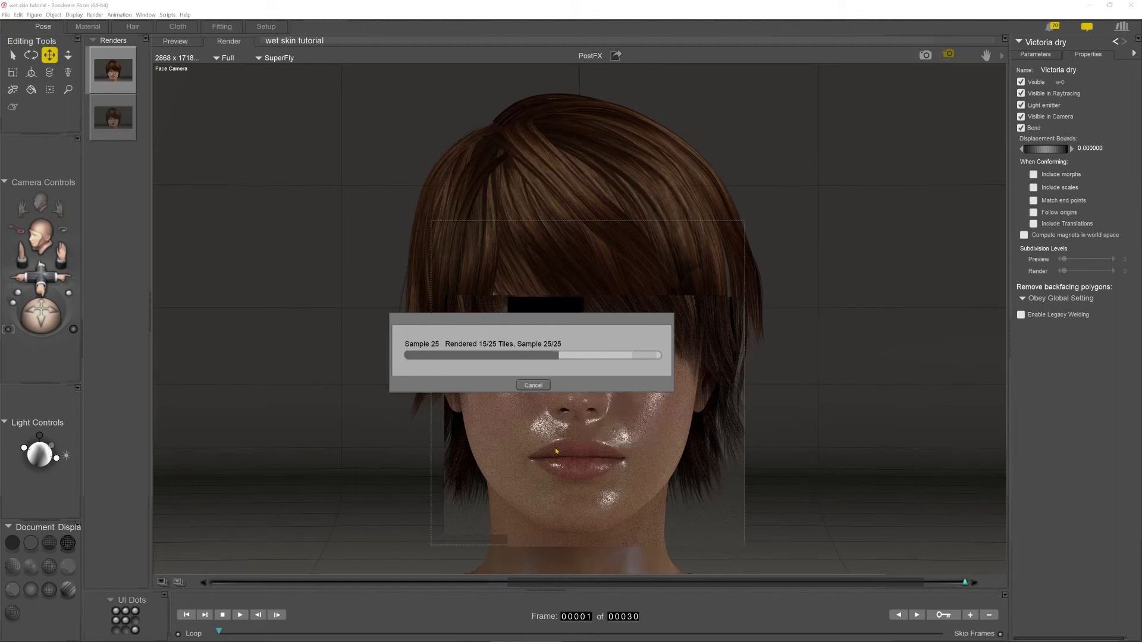
key("Escape")
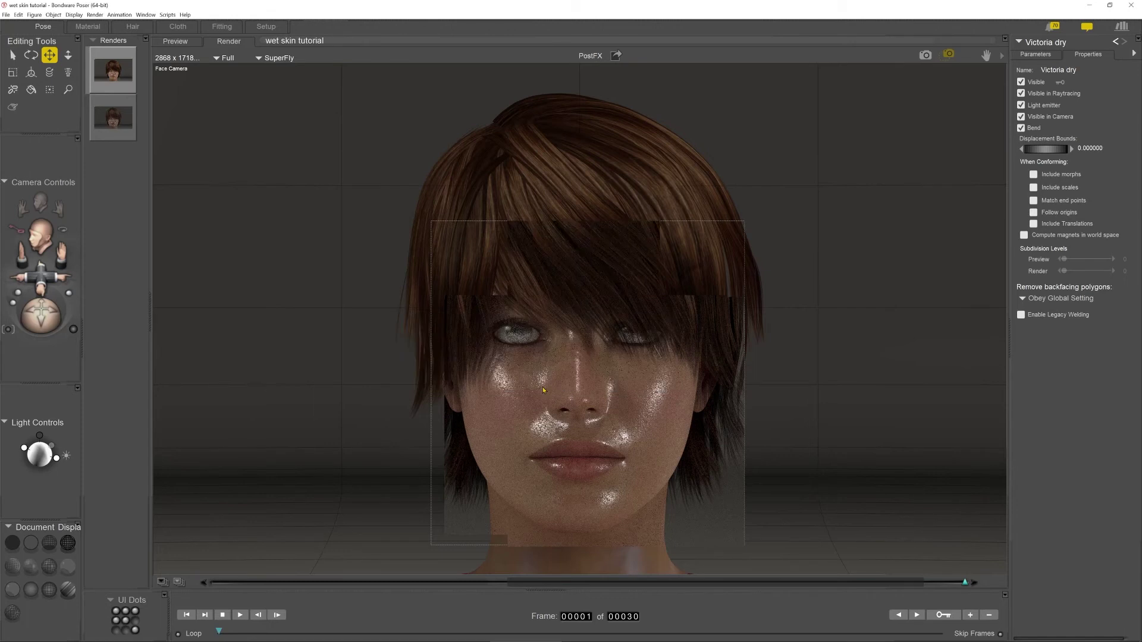
- Set the Eccentricity of the Blinn node in Victoria's 1_Lip material to .75
left_click(93, 25)
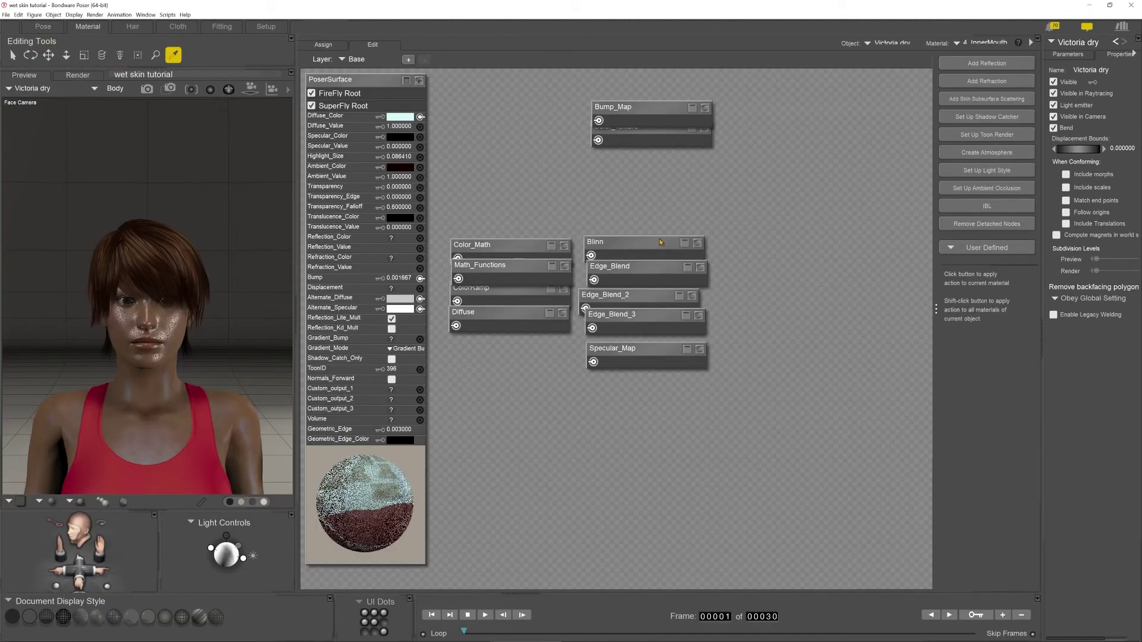
left_click(689, 247)
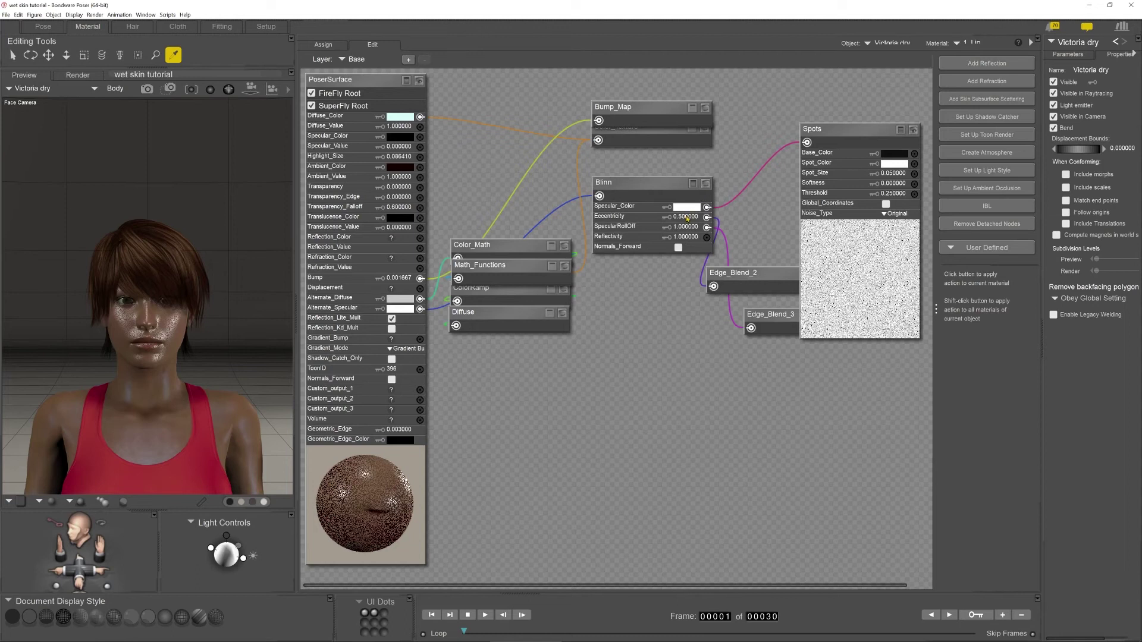
left_click(687, 218)
key("BackSpace")
type(".75")
key("Return")
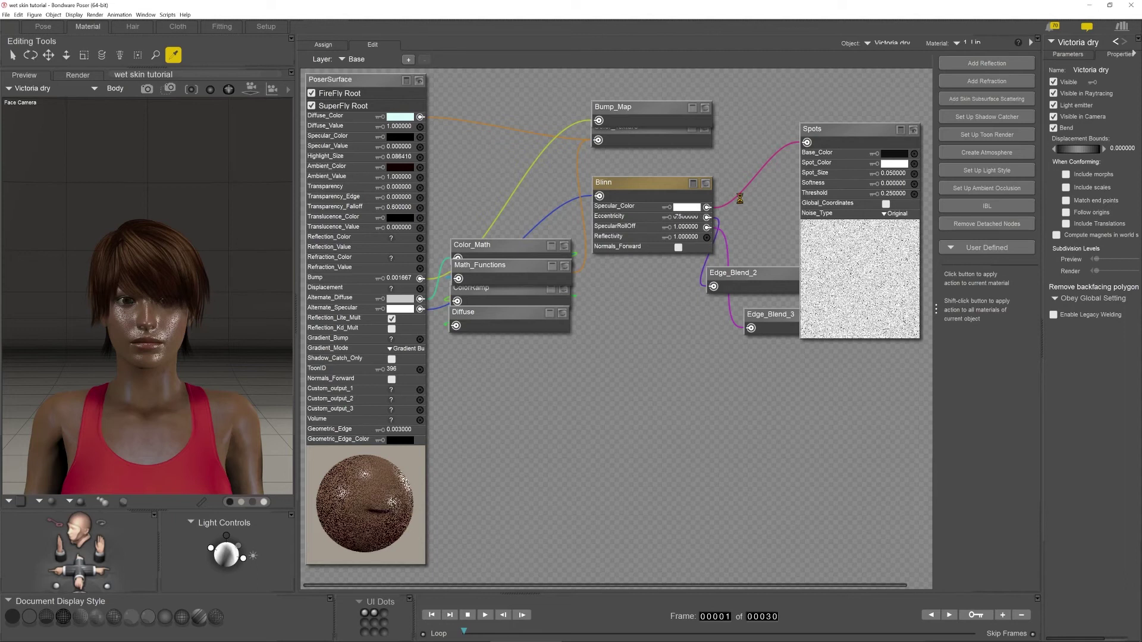
- Area-render Victoria's face from the eyes to the chin with the changed lip specular
left_click(42, 26)
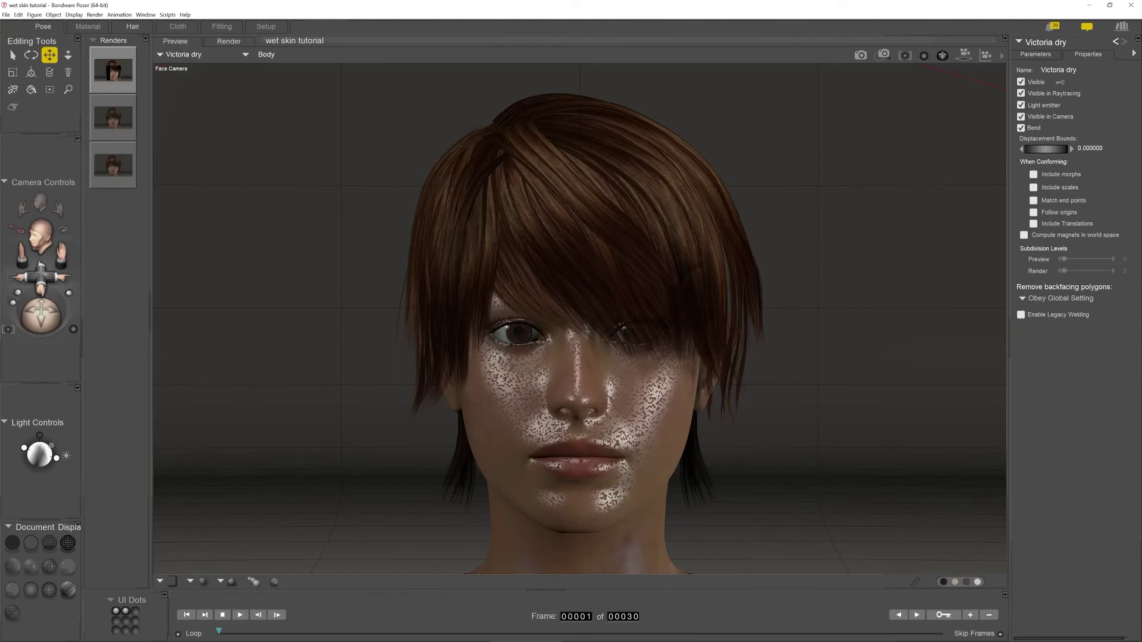
left_click(884, 55)
left_click_drag(671, 323, 482, 510)
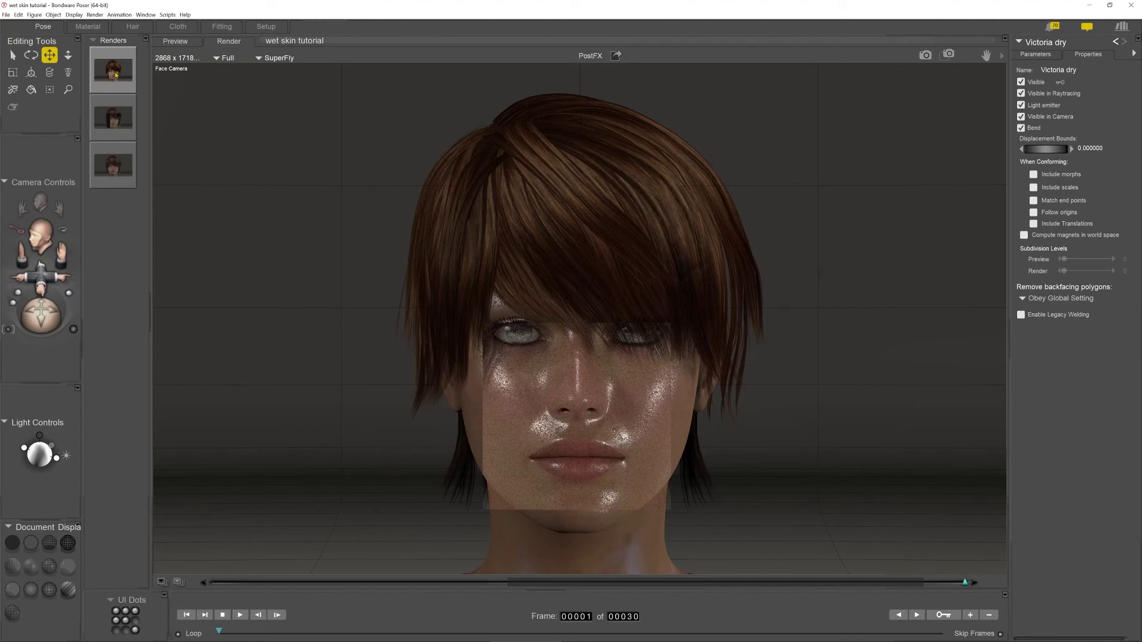
- Compare the latest face render with the earlier one by wiping back and forth between them
left_click_drag(965, 582, 561, 476)
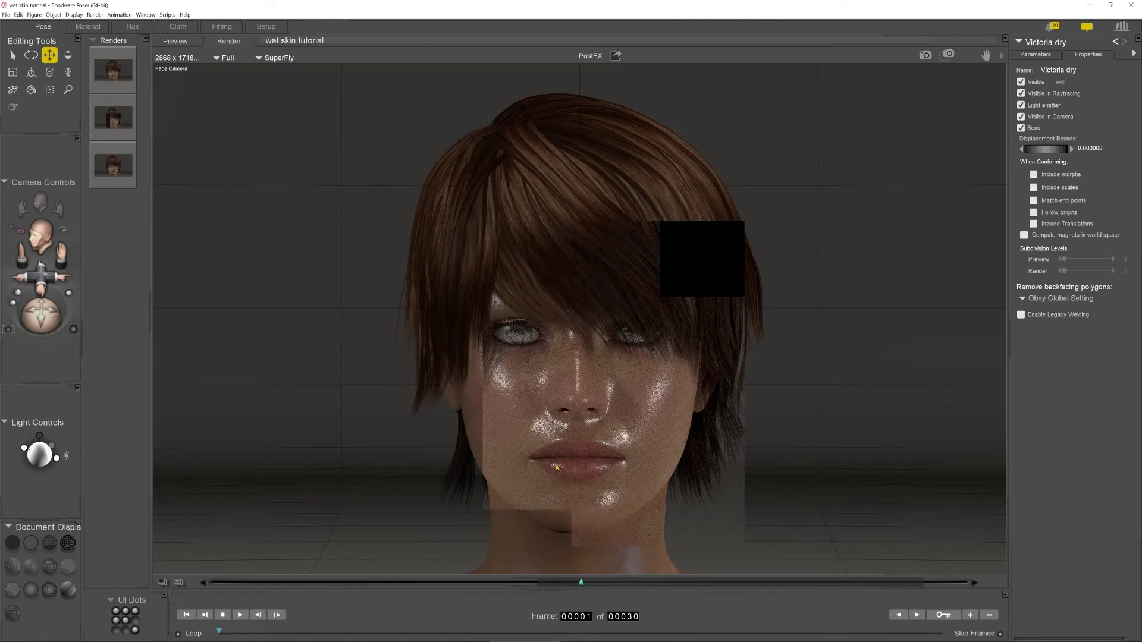
left_click_drag(581, 582, 739, 573)
left_click_drag(825, 574, 777, 549)
left_click_drag(853, 545, 991, 560)
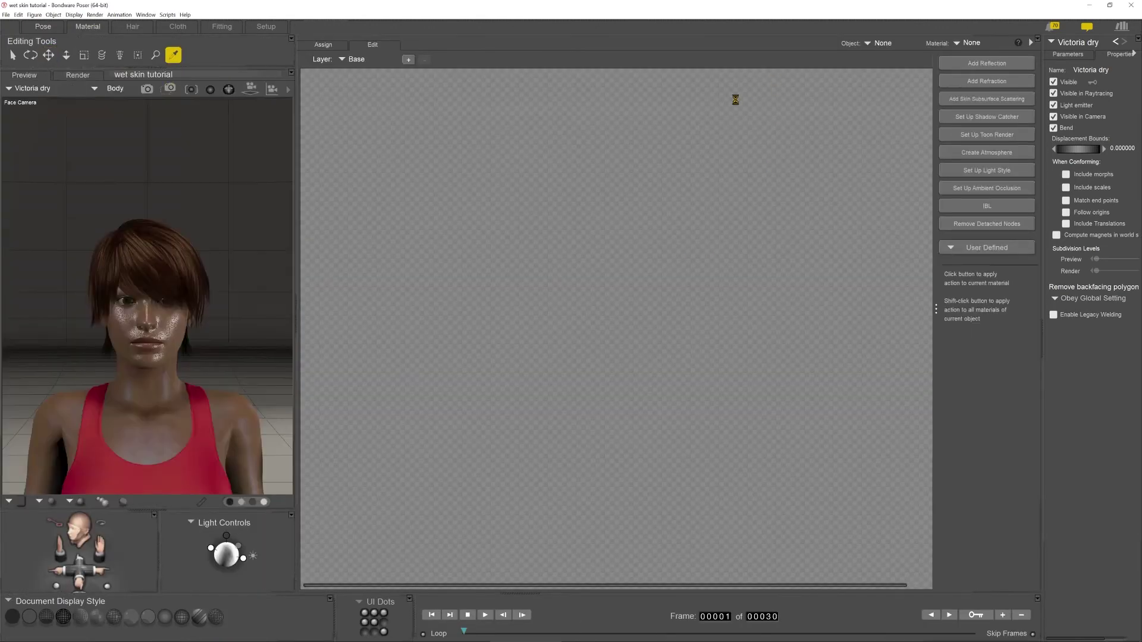
- Hide the Victoria dry figure in the Pose room and make the Victoria wet figure visible instead
left_click(985, 43)
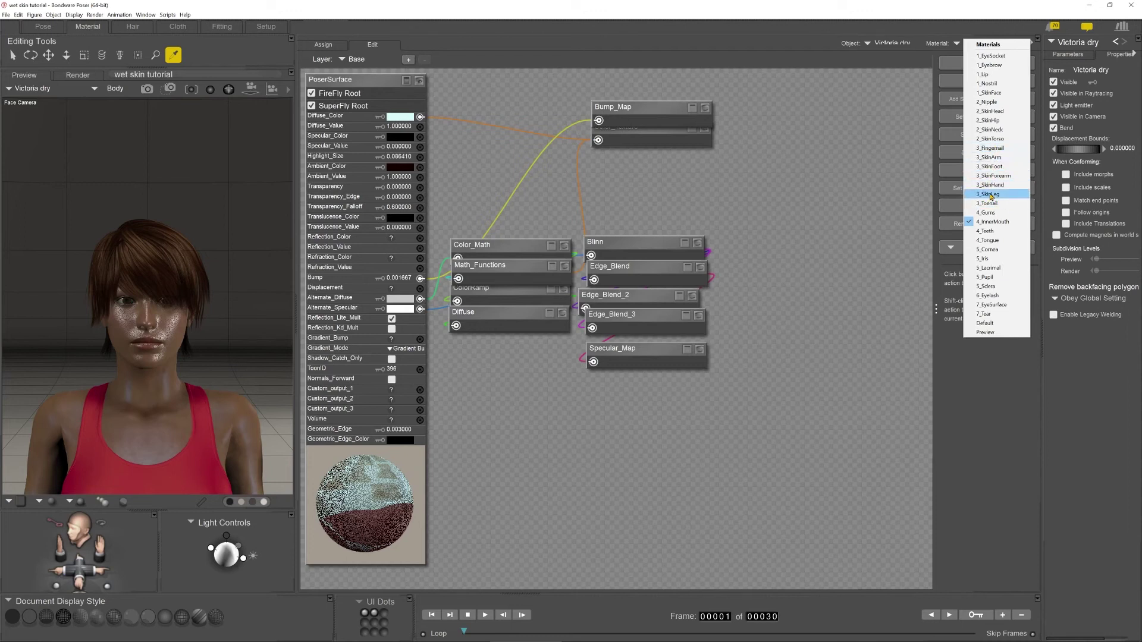
left_click(43, 26)
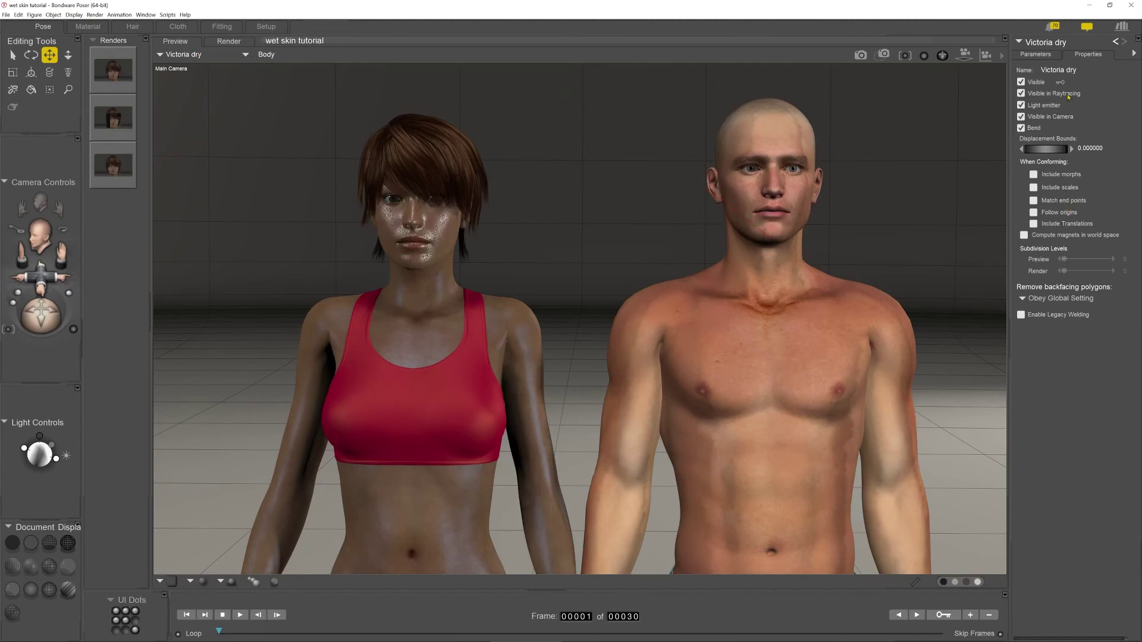
left_click(1021, 83)
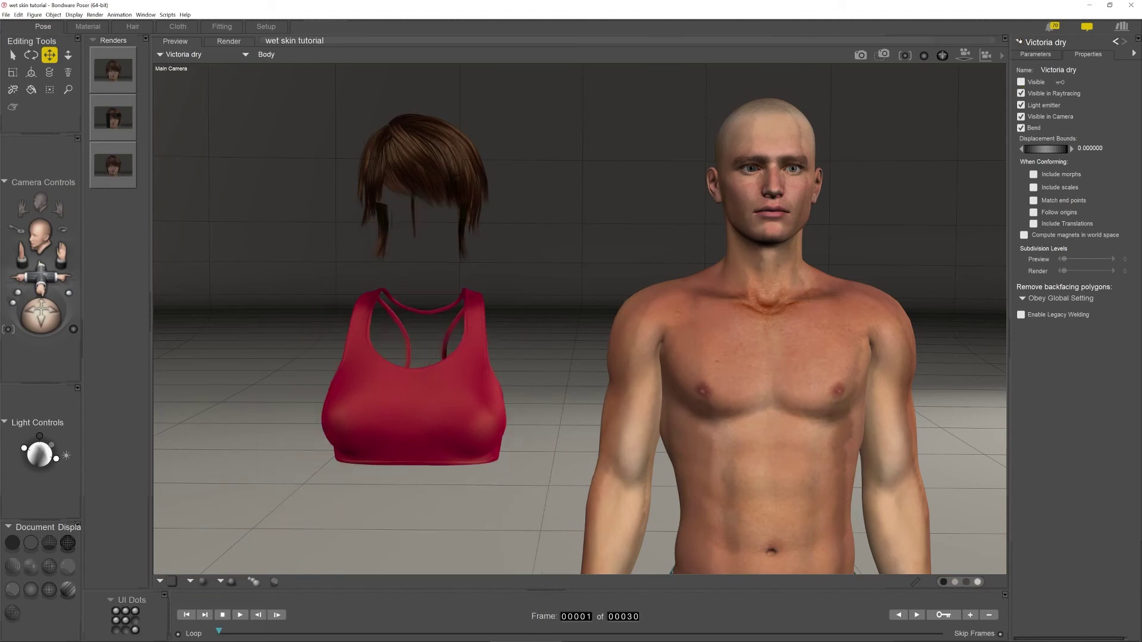
left_click(1042, 48)
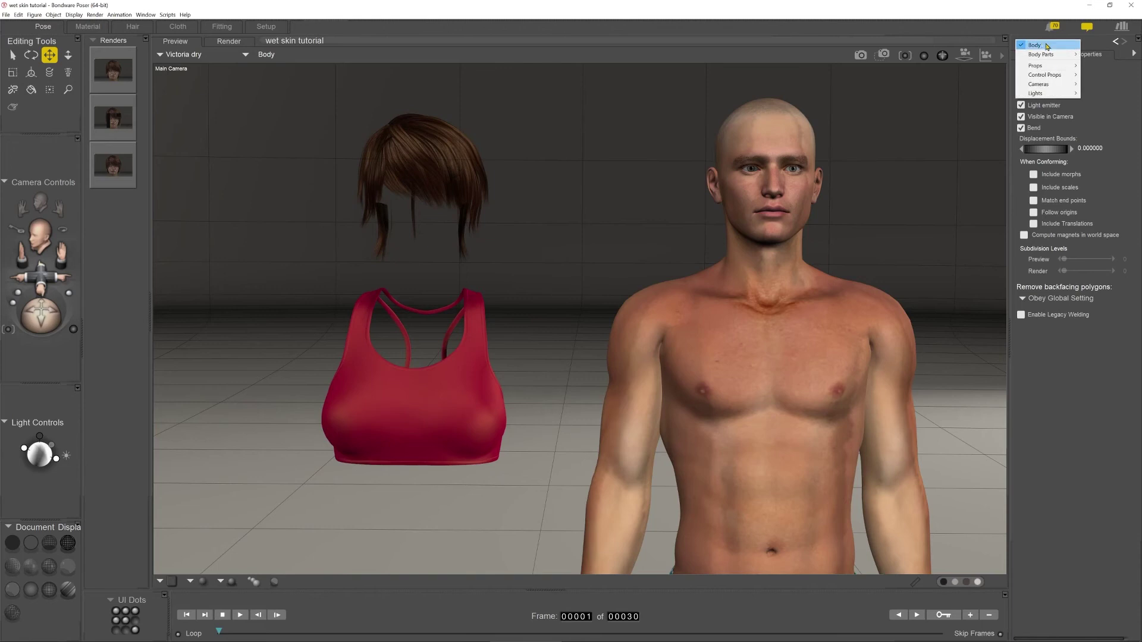
left_click(183, 56)
left_click(184, 55)
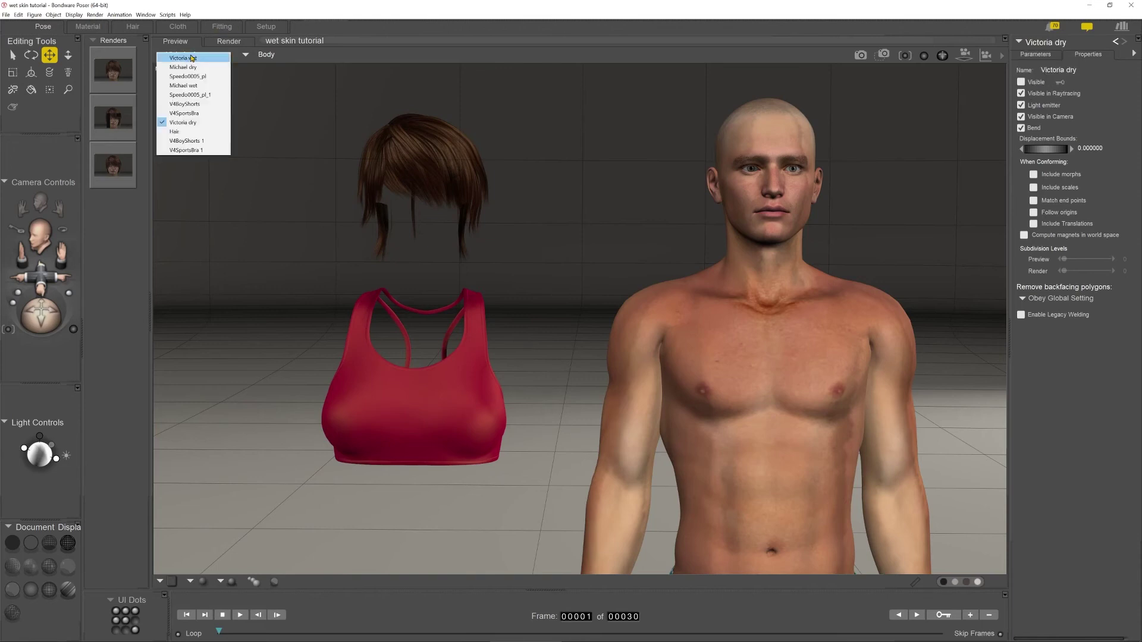
left_click(210, 59)
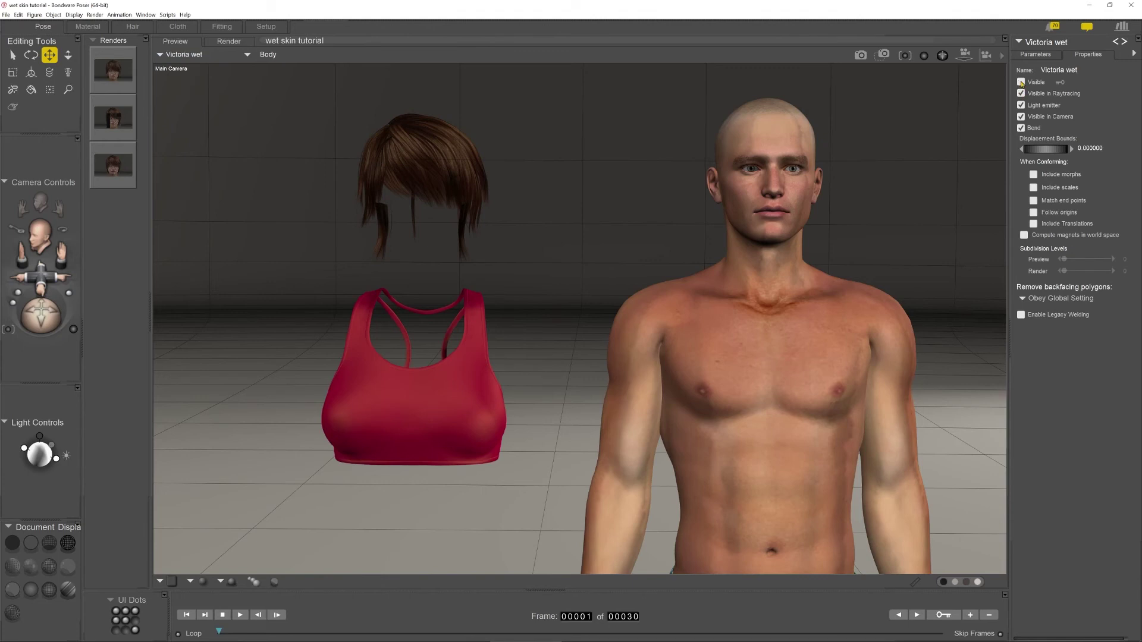
left_click(1021, 83)
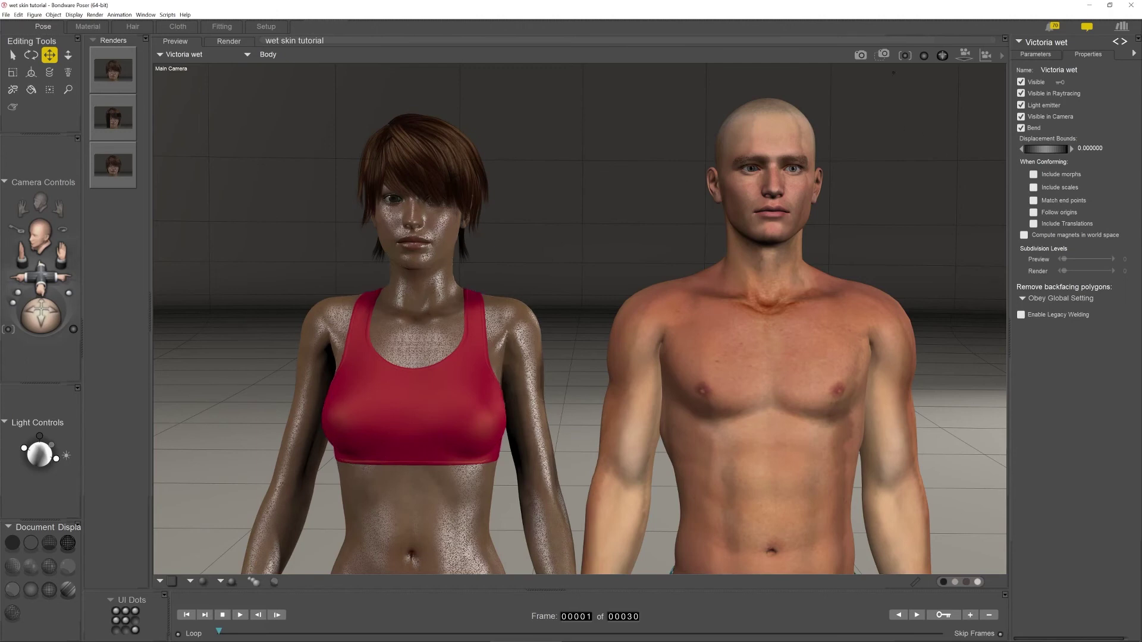
- Area-render the head, shoulders and chest of Victoria wet, and go back to the preview
left_click_drag(251, 105, 564, 423)
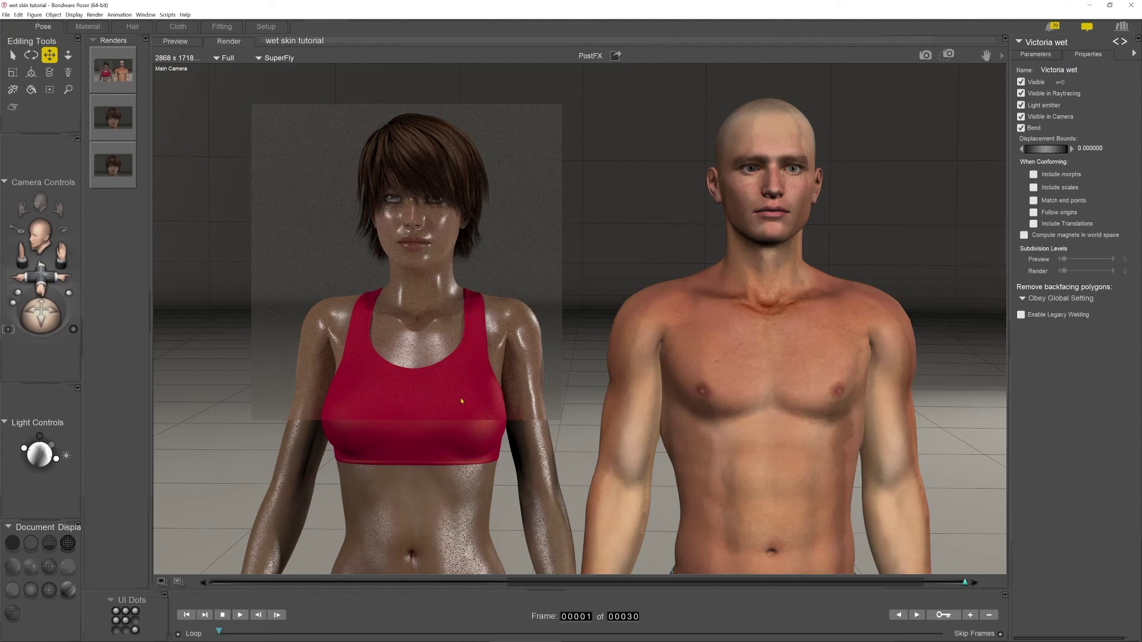
left_click(601, 212)
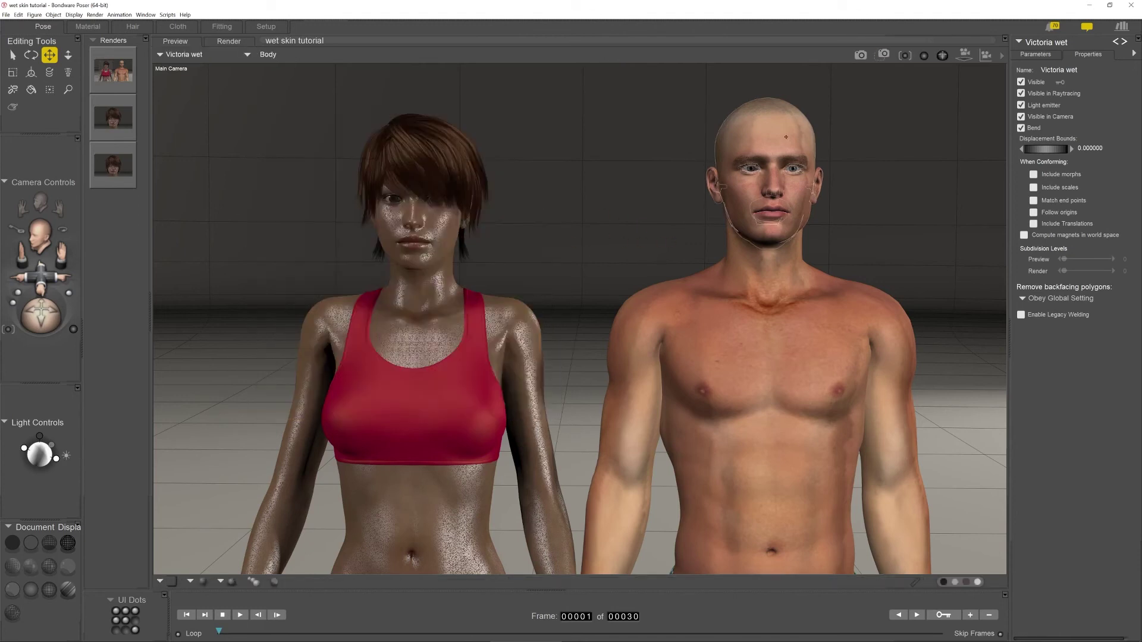
- Paste the copied nodes into Michael dry's 1_SkinFace material and delete the pasted Blinn, Edge_Blend_2 and Edge_Blend_3, keeping only Spots
left_click(786, 137)
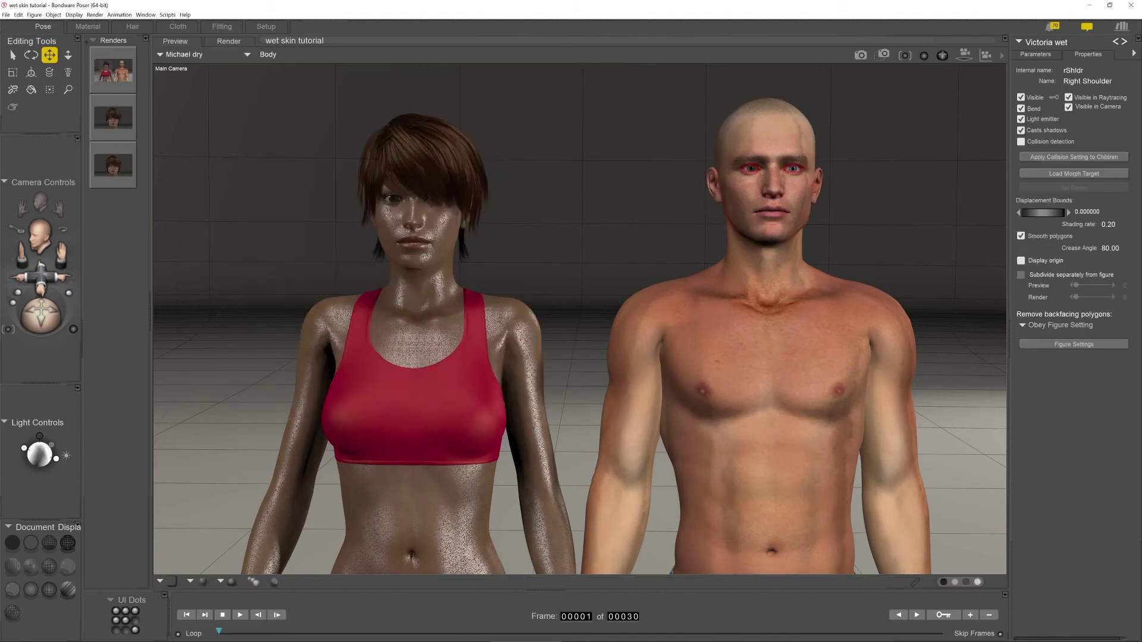
left_click(90, 25)
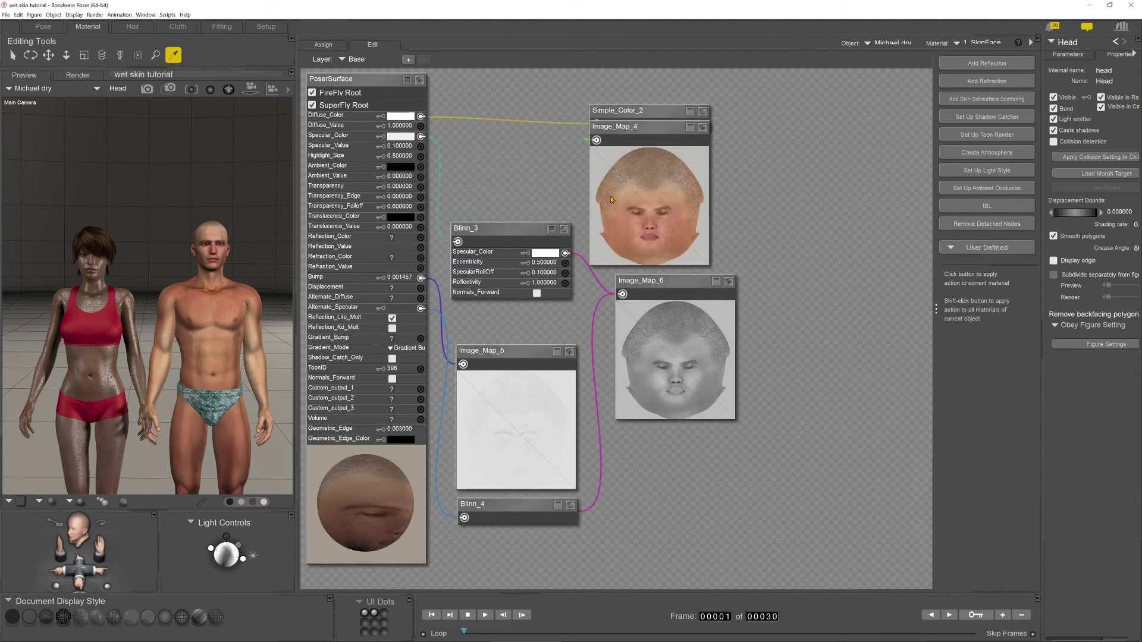
right_click(774, 244)
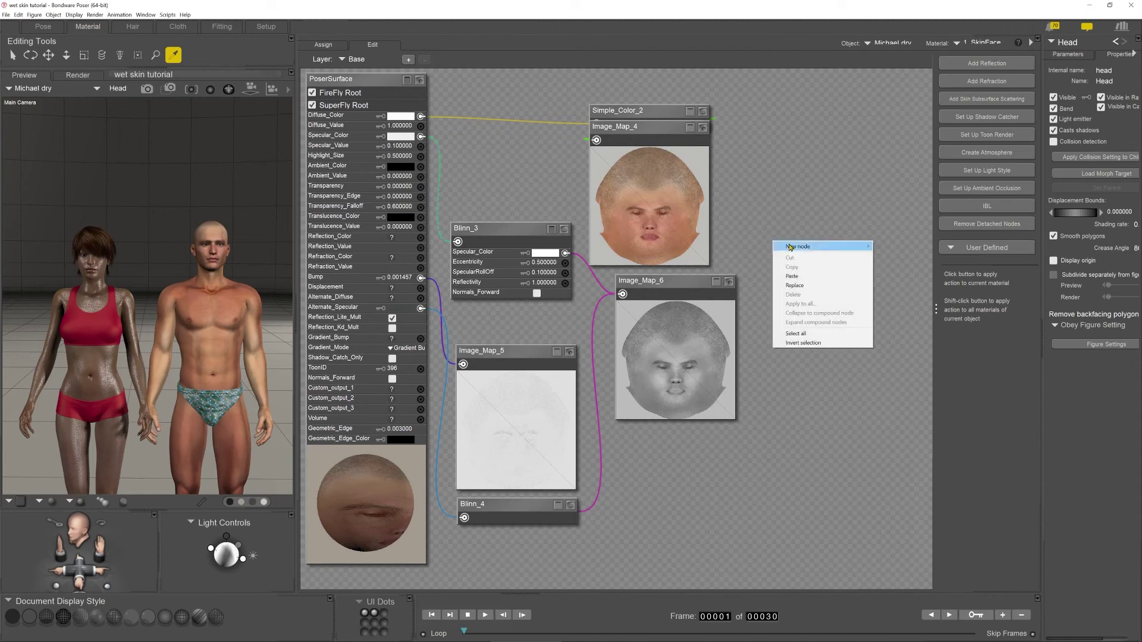
mouse_move(794, 247)
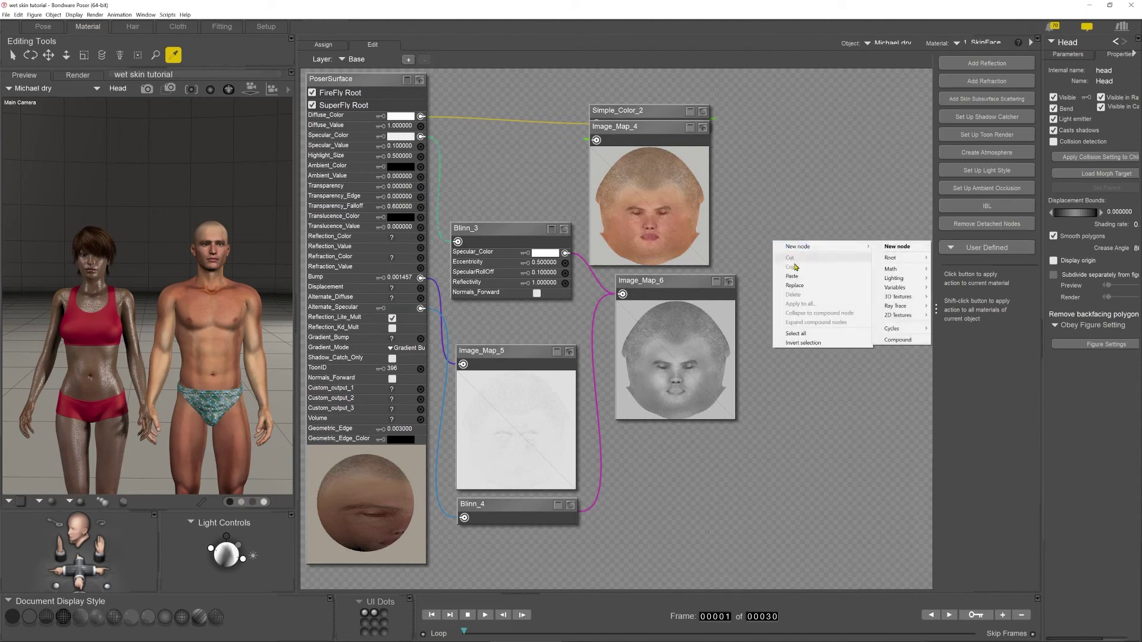
left_click(795, 277)
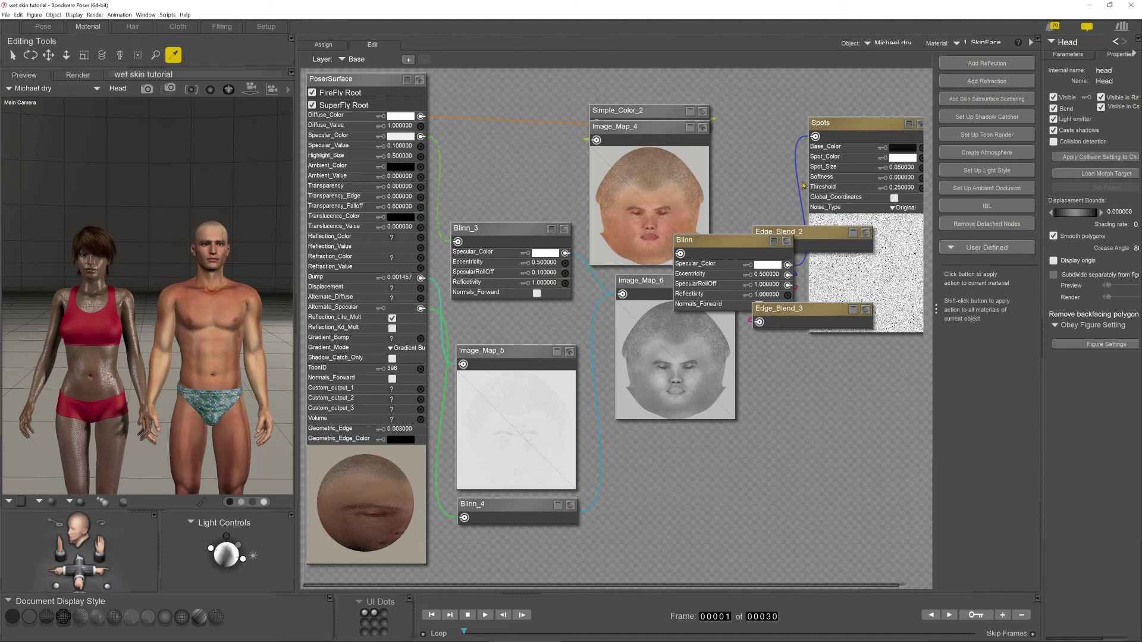
left_click_drag(796, 198, 760, 327)
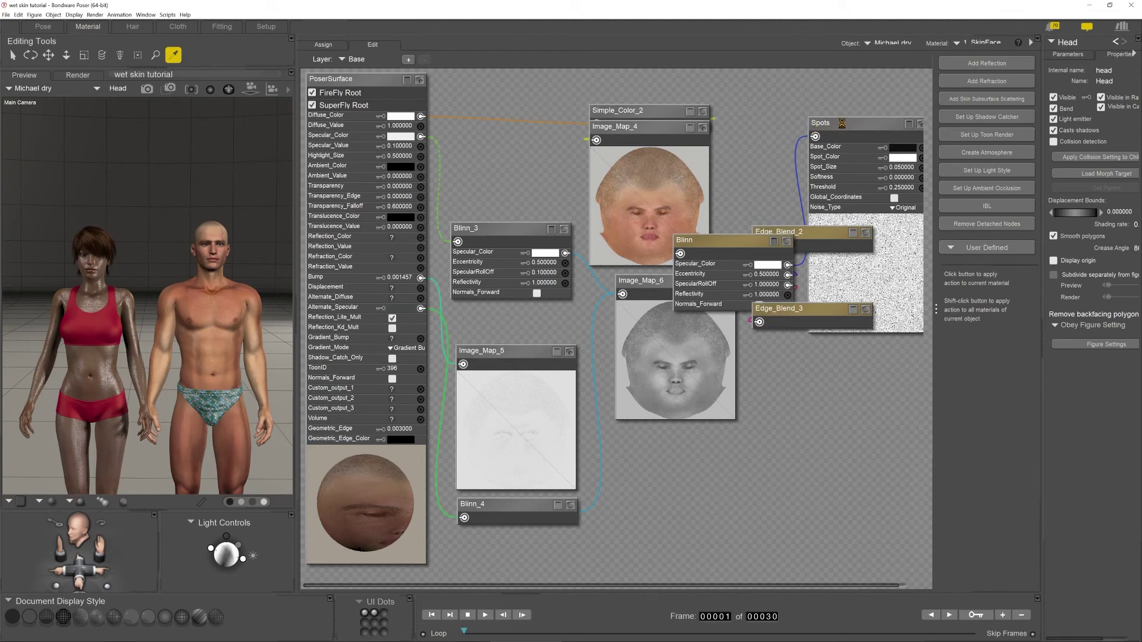
key("Delete")
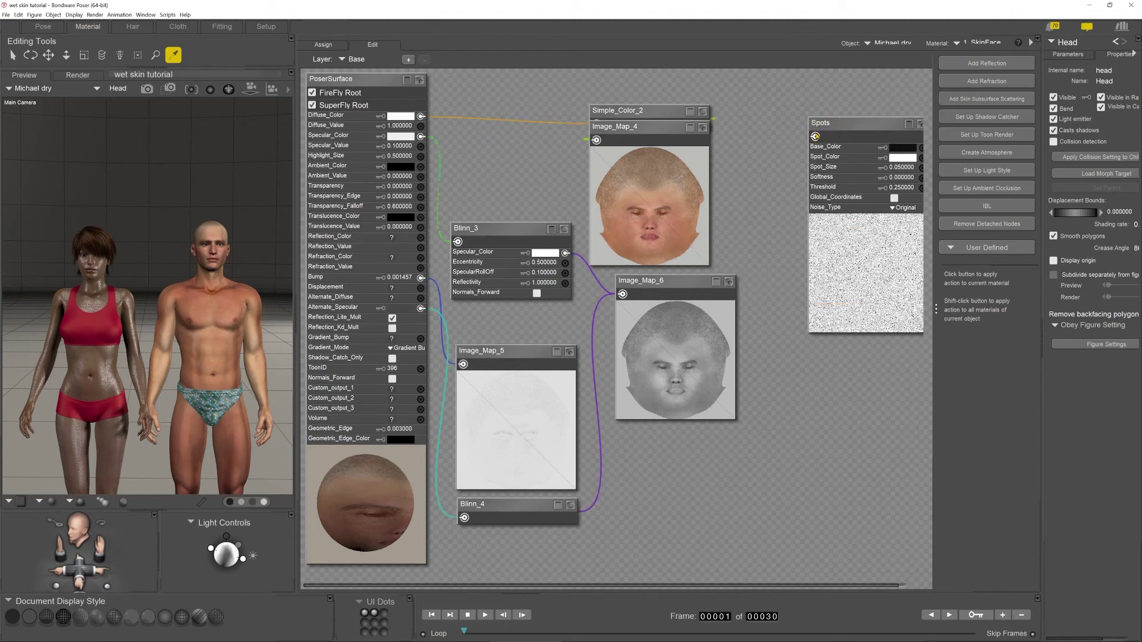
- Connect the Spots node to Specular_Color on the PoserSurface of Michael's 1_SkinFace and set Specular_Value to 1
left_click_drag(815, 136, 422, 139)
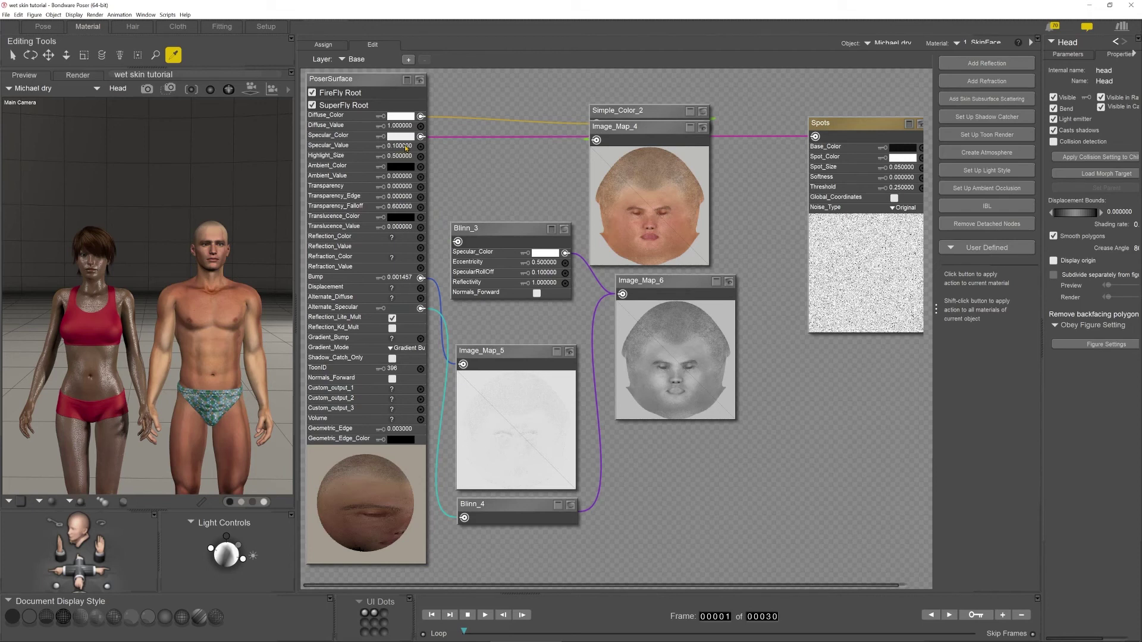
left_click(406, 148)
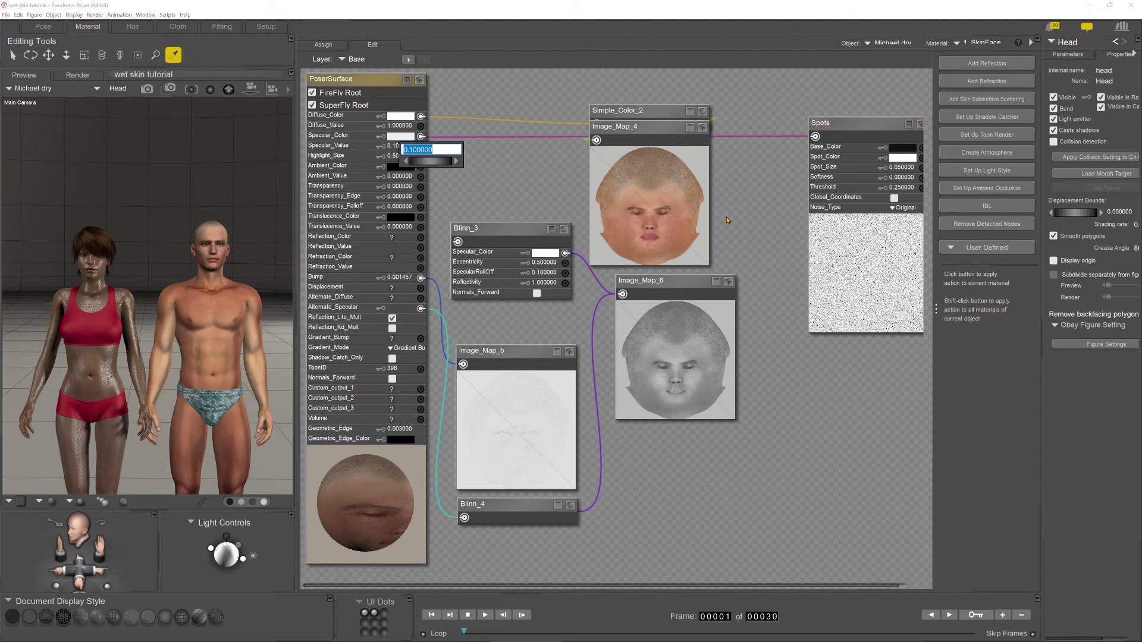
type("1")
key("Return")
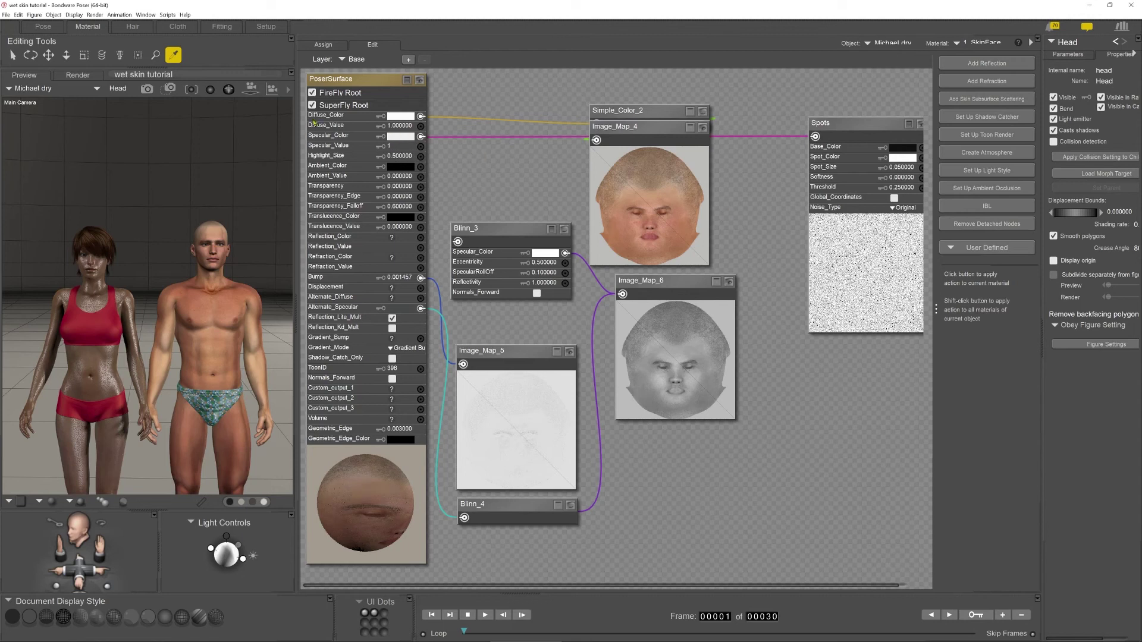
left_click(315, 125)
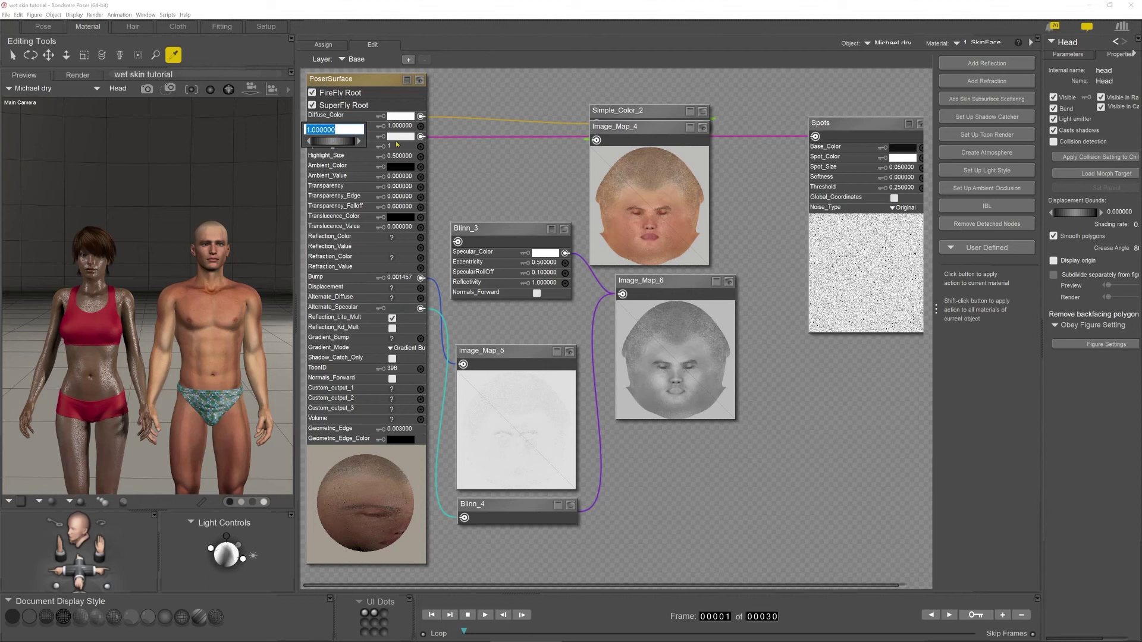
key("Return")
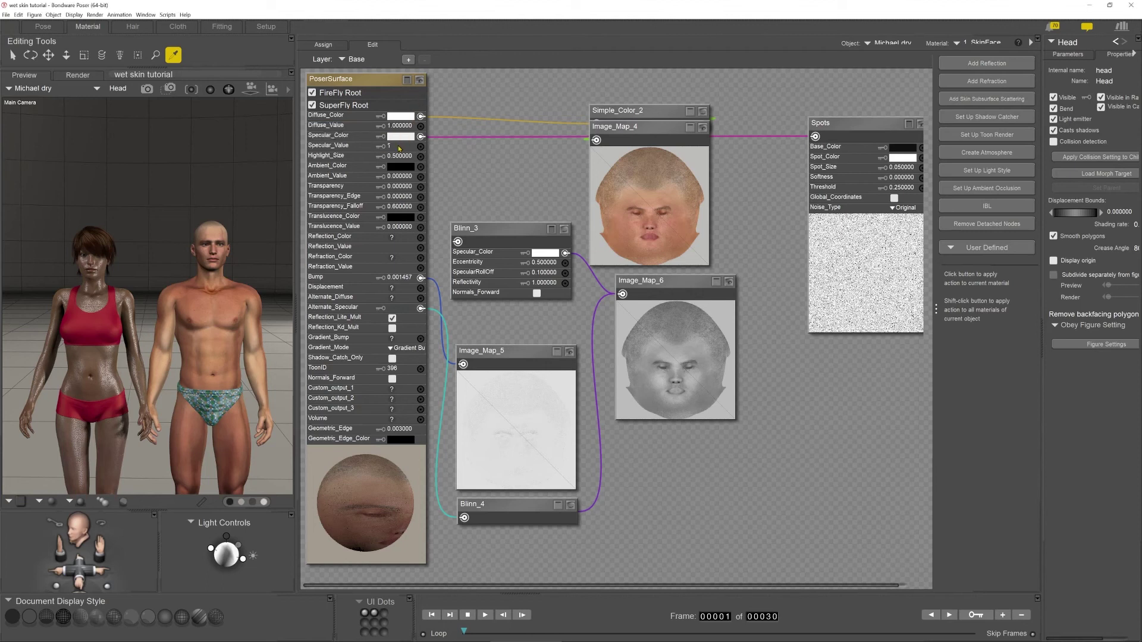
- Set Specular_Value to 5 and Highlight_Size to 0.1 on the PoserSurface of Michael's 1_SkinFace
left_click(397, 157)
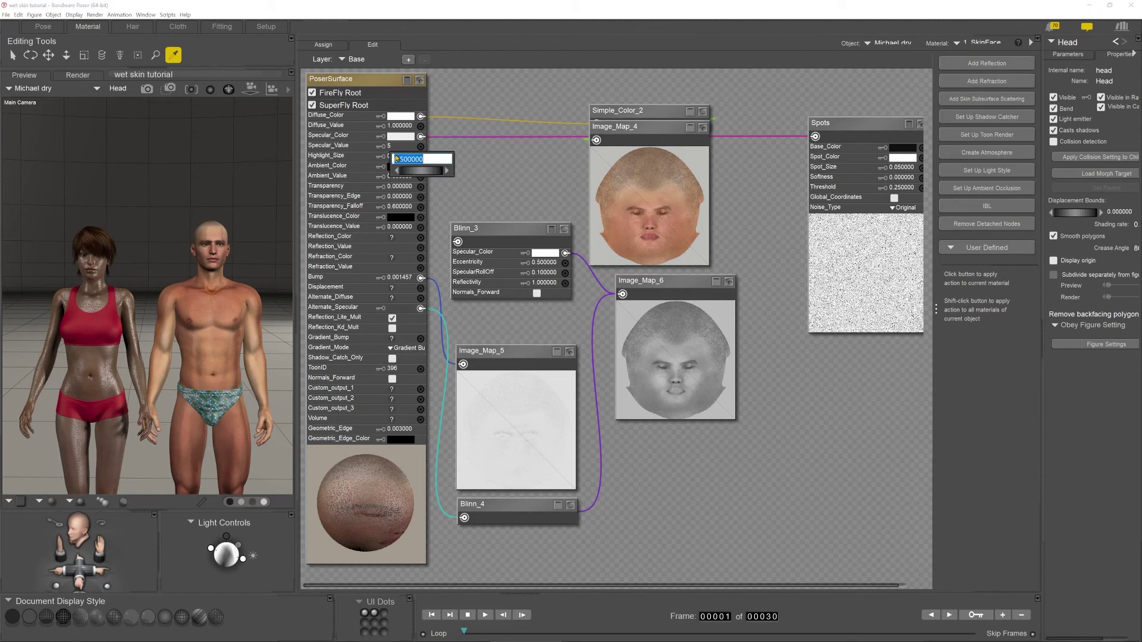
left_click(442, 147)
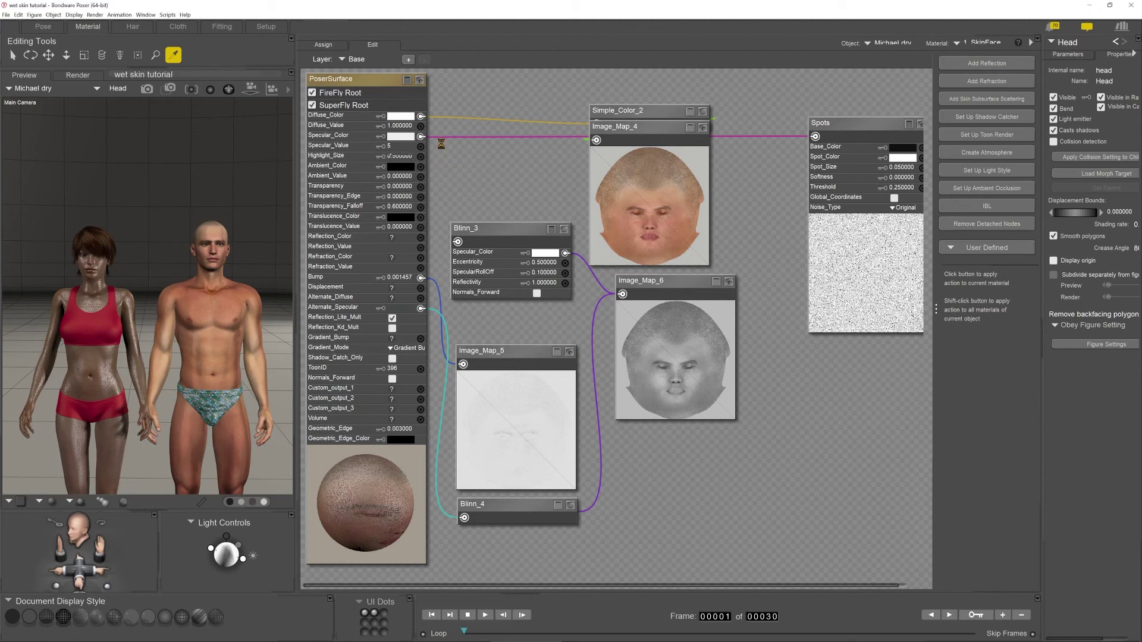
- Area-render Michael dry's head in the Pose room to check the wet face
left_click(45, 26)
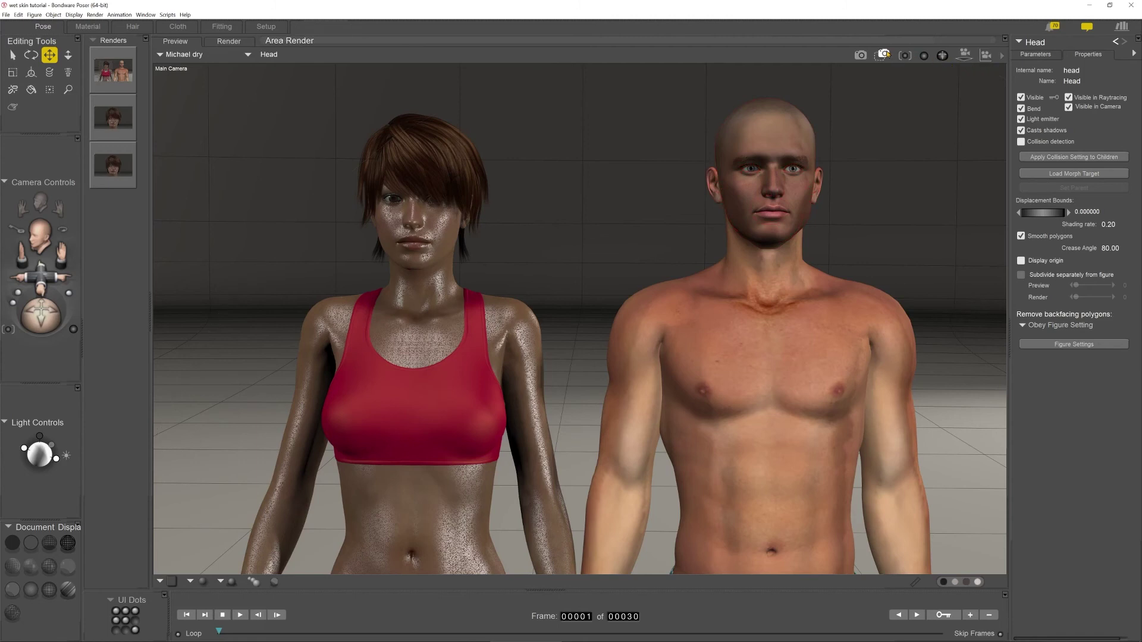
left_click(885, 54)
left_click_drag(848, 91, 712, 246)
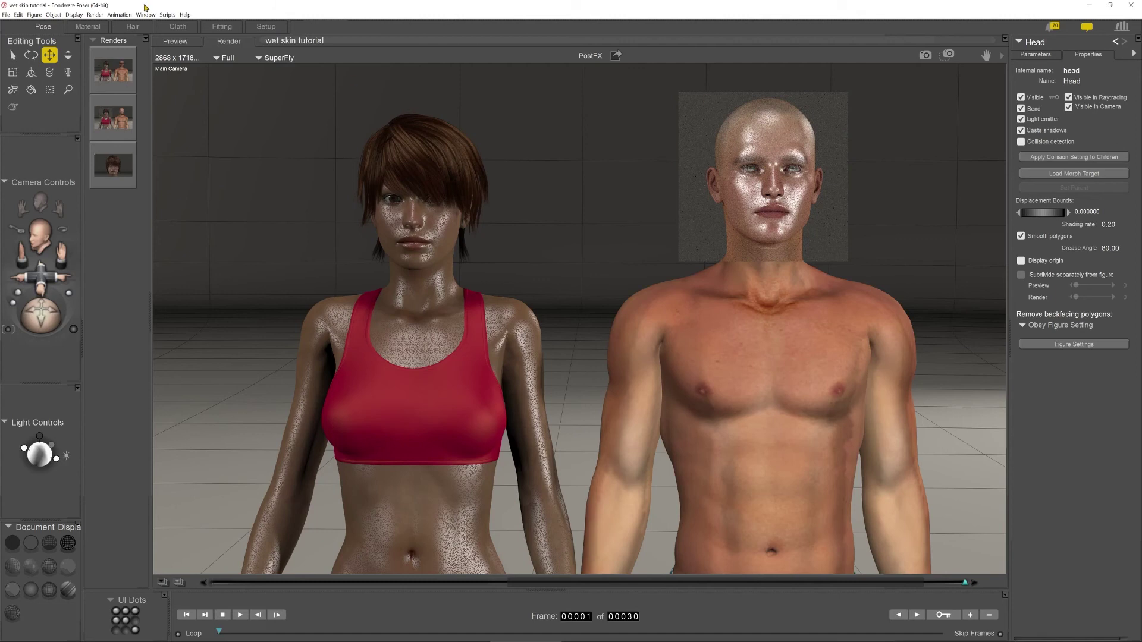
- Return to Victoria wet's 1_SkinFace in the Material room and rearrange the nodes, with Blinn lower and Spots higher
left_click(89, 26)
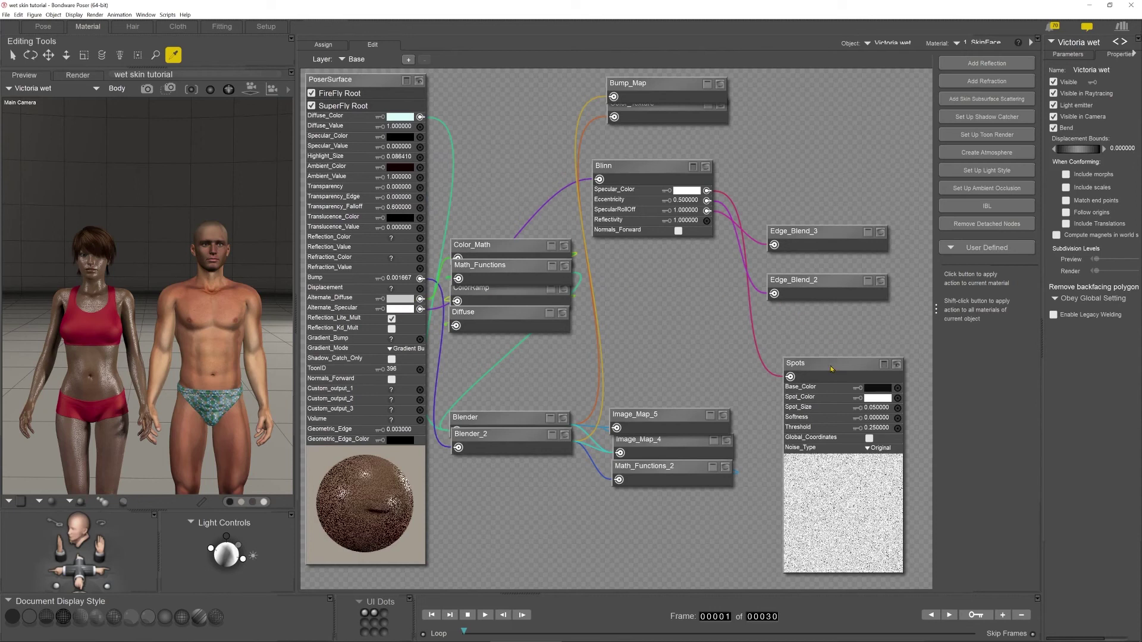
left_click_drag(631, 168, 645, 298)
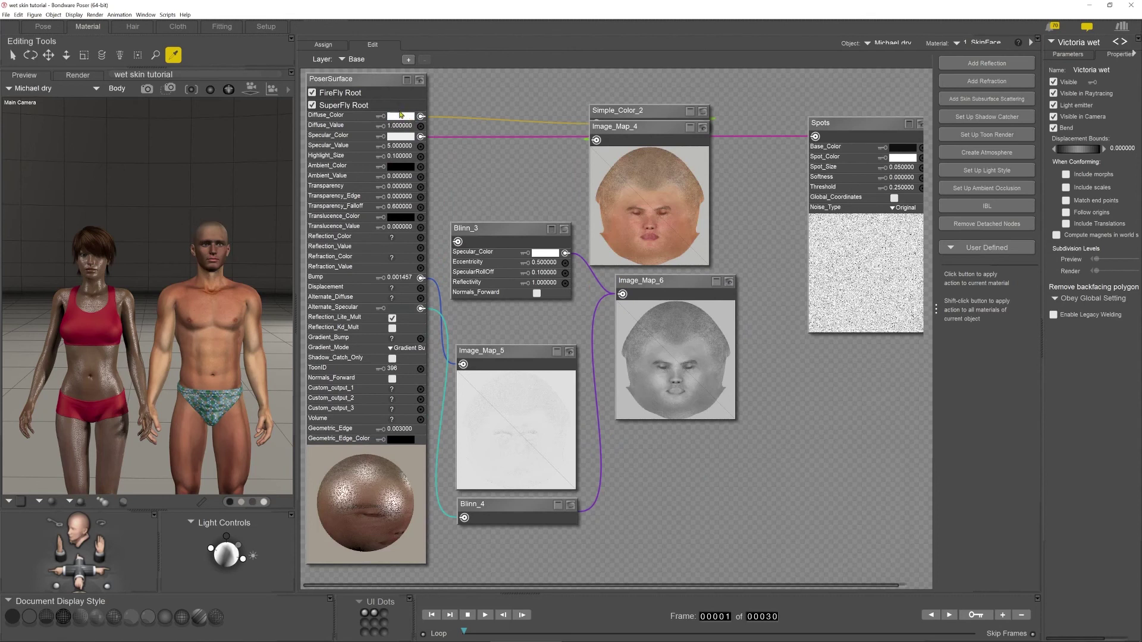
left_click_drag(851, 128, 839, 172)
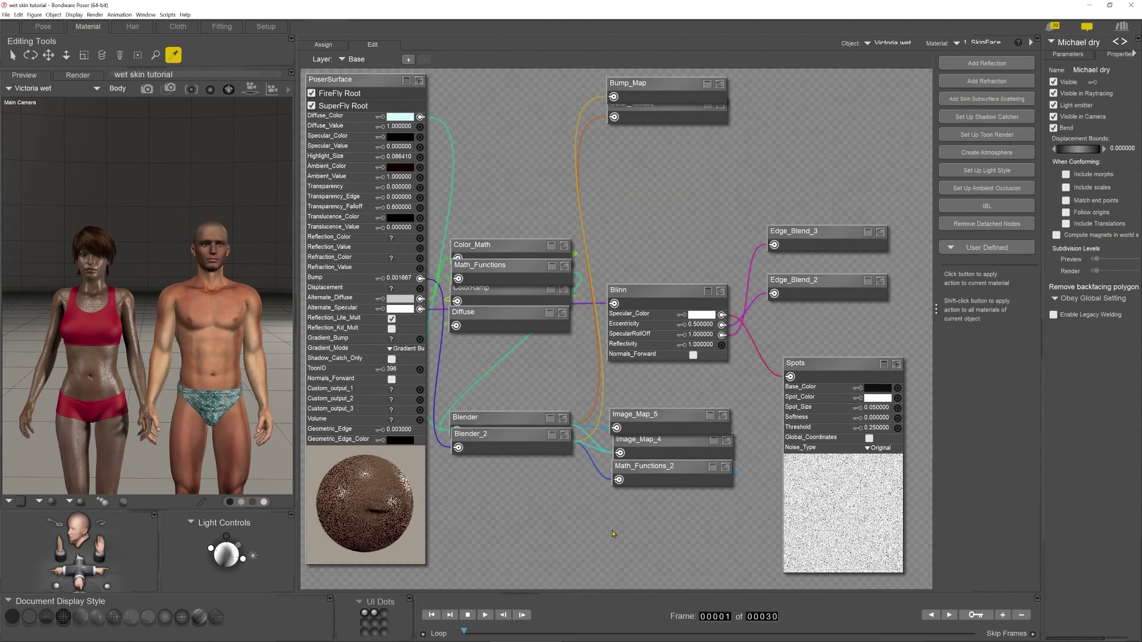
left_click(865, 369)
left_click_drag(860, 367, 860, 168)
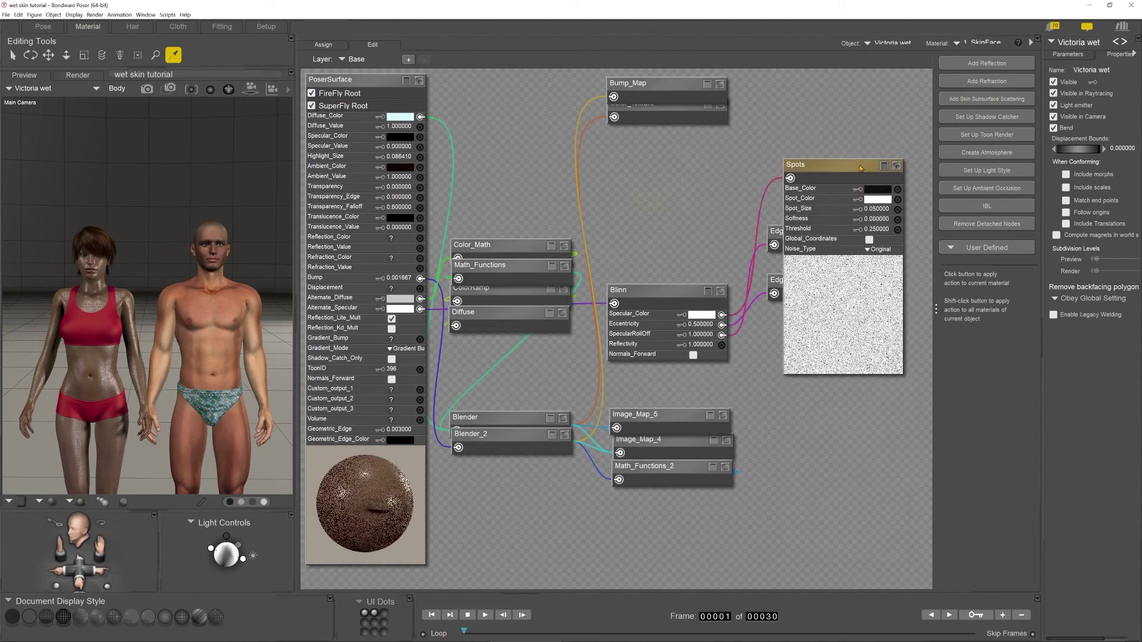
- Copy the folder path of the Belle textures from Image_Map_5's Image_Source and leave its brows_C.jpg texture assigned
left_click(710, 416)
left_click(706, 439)
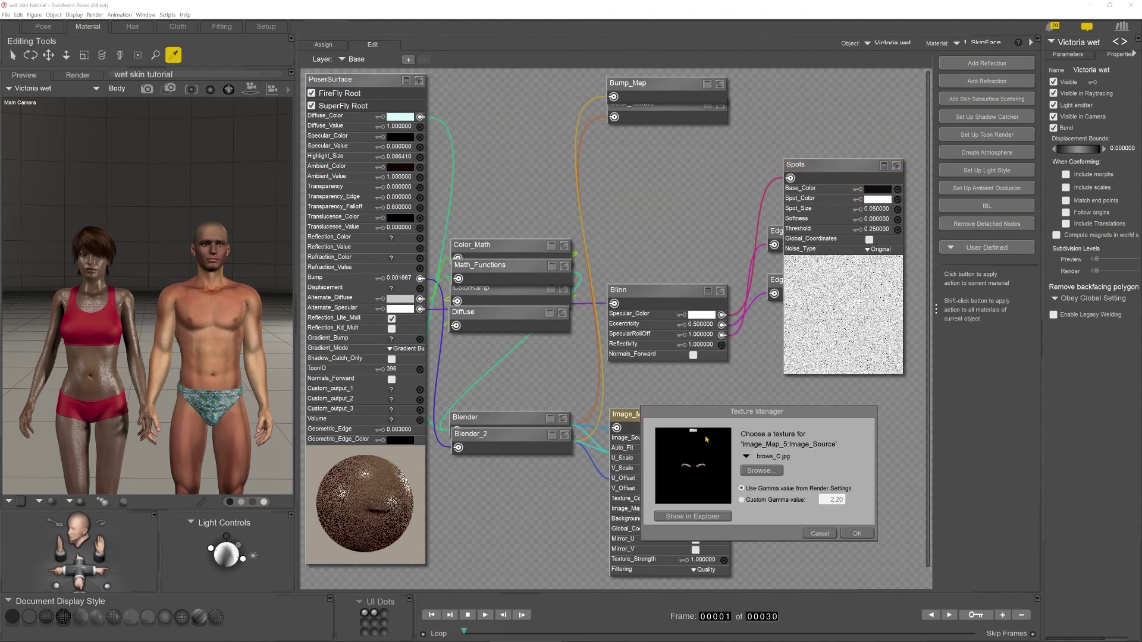
left_click(761, 470)
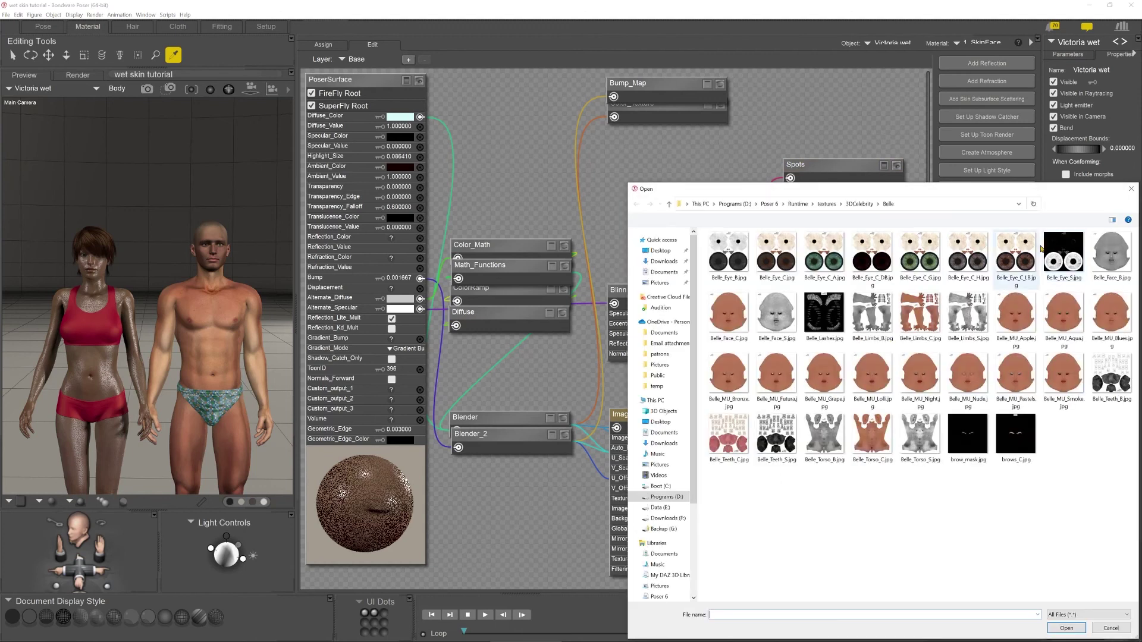
left_click(956, 203)
key("ctrl+c")
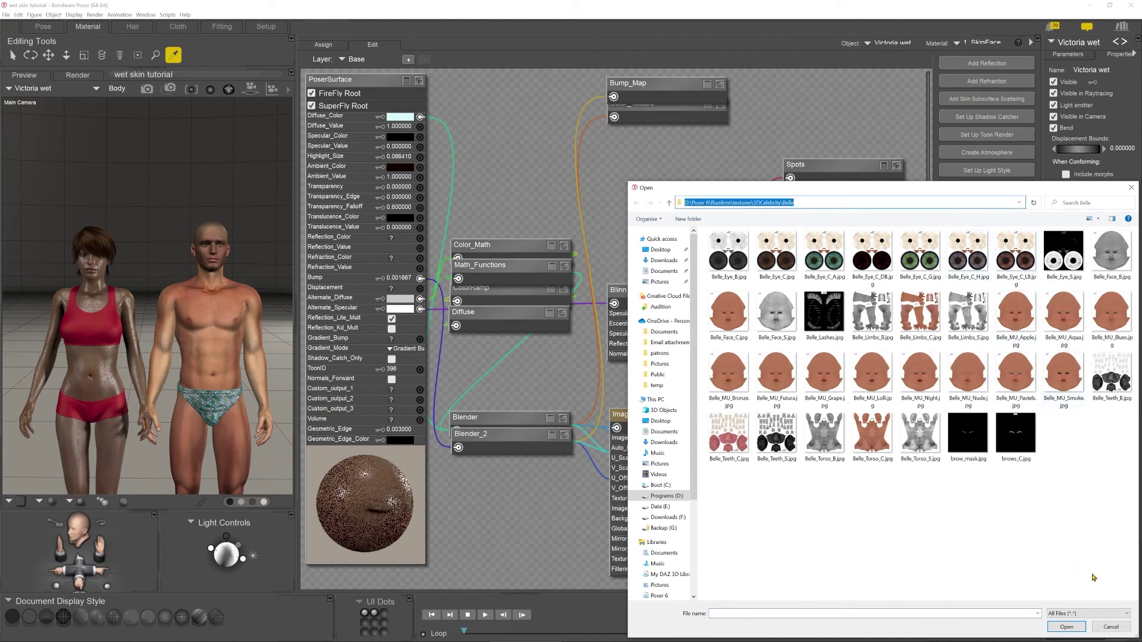
left_click(1114, 628)
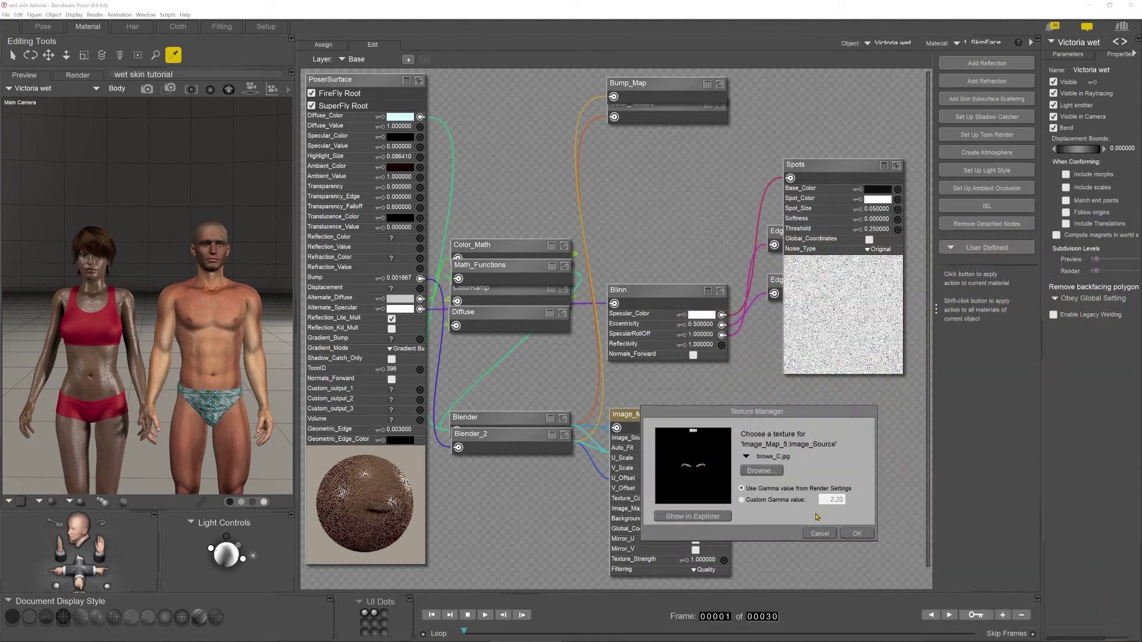
left_click(819, 533)
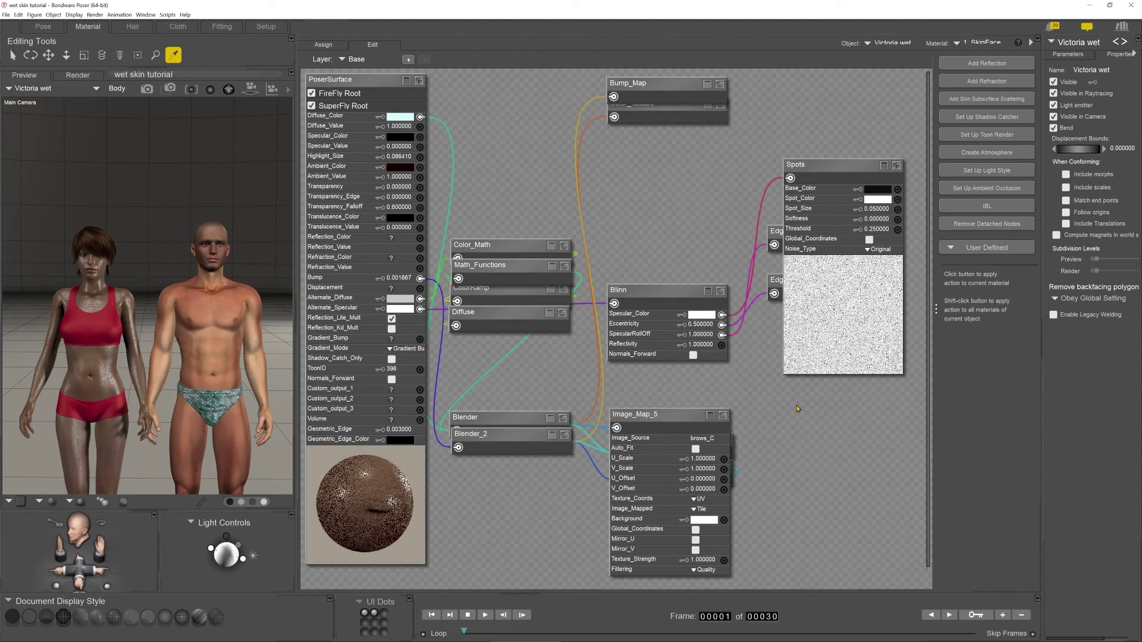
- Add a new 2D texture image_map node below the Spots node
right_click(798, 409)
mouse_move(838, 410)
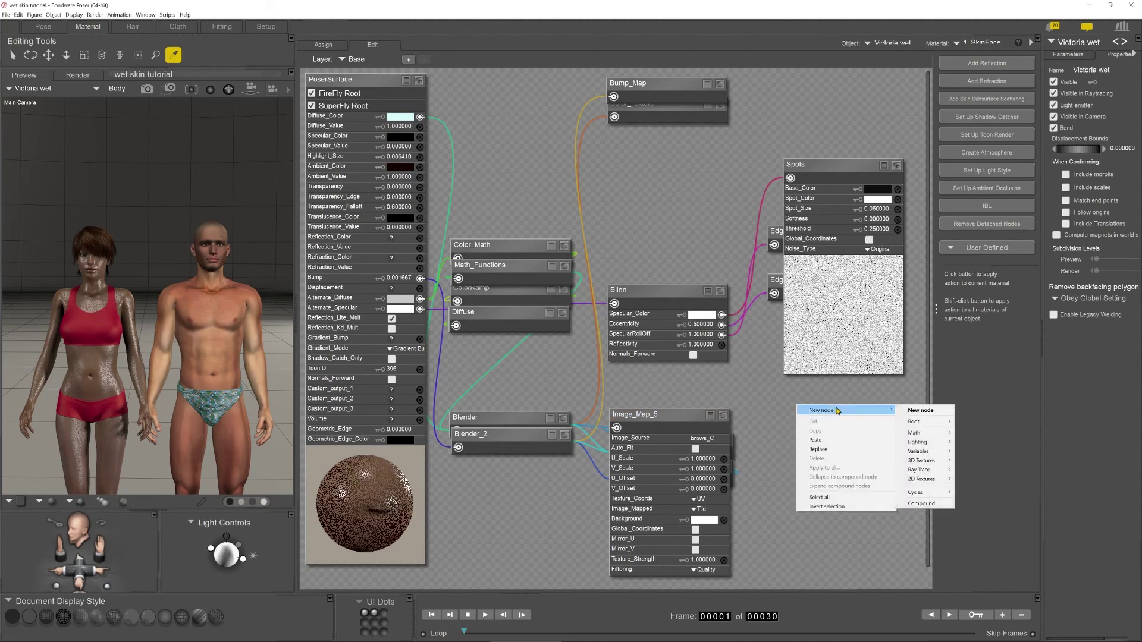
mouse_move(925, 480)
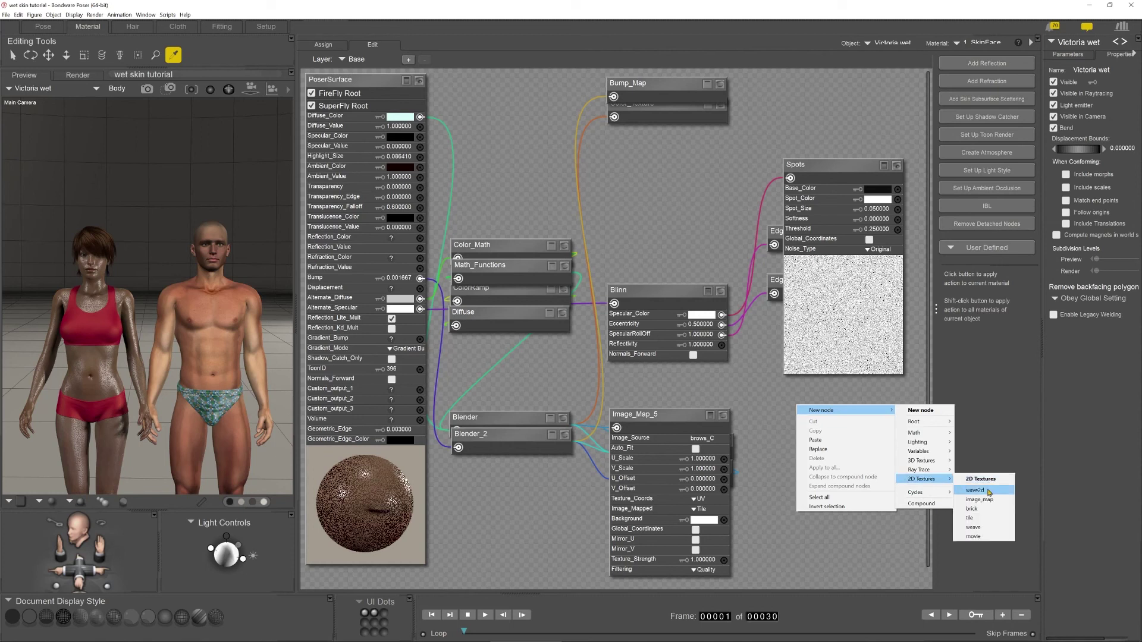
left_click(986, 500)
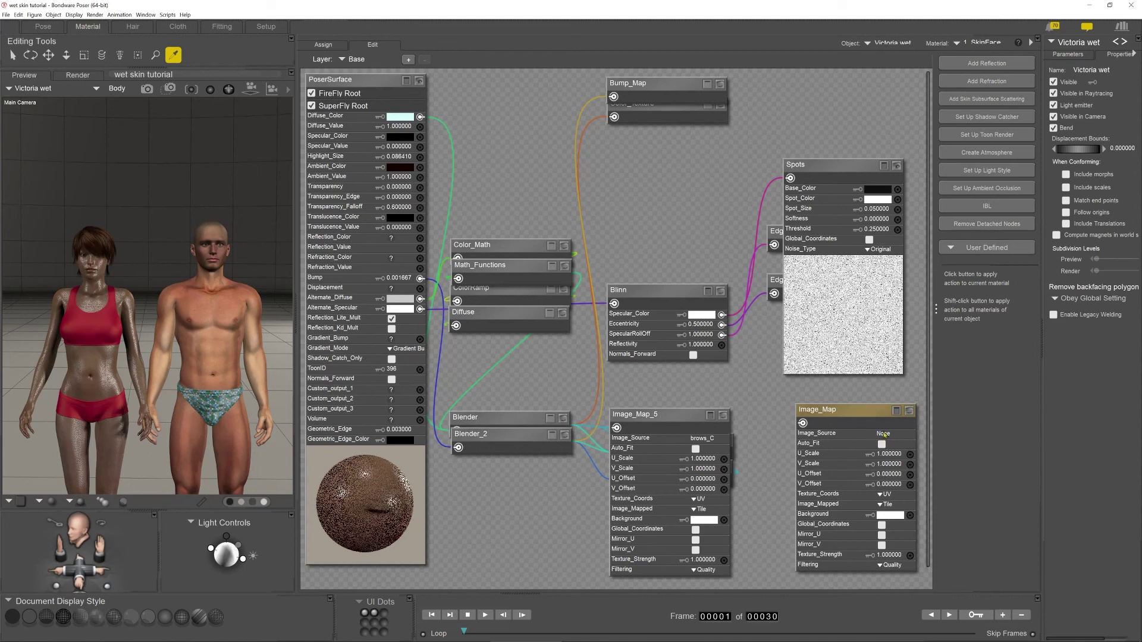
- Load Belle_Face_S.jpg from the copied folder path as the new Image_Map node's Image_Source
left_click(884, 434)
left_click(954, 467)
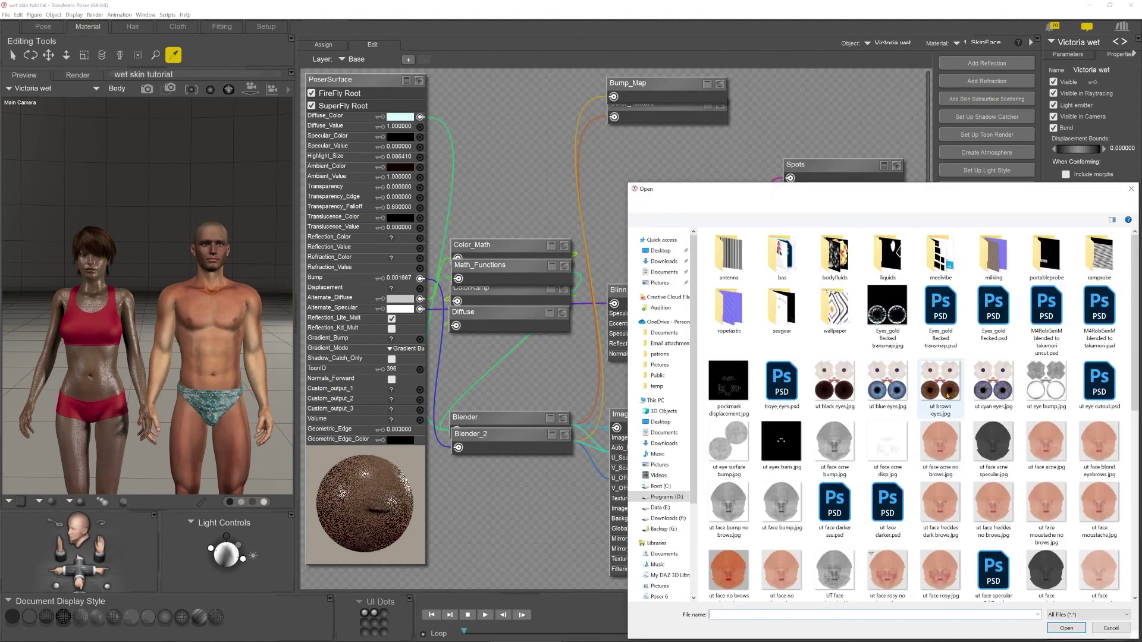
left_click(901, 202)
key("ctrl+v")
key("Return")
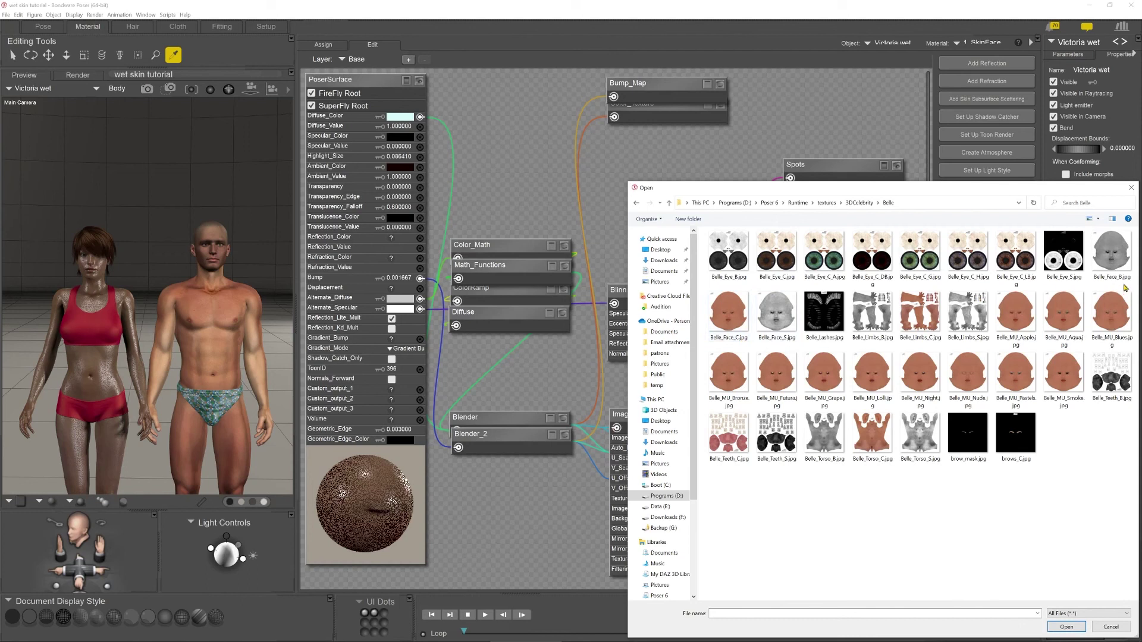
left_click(778, 304)
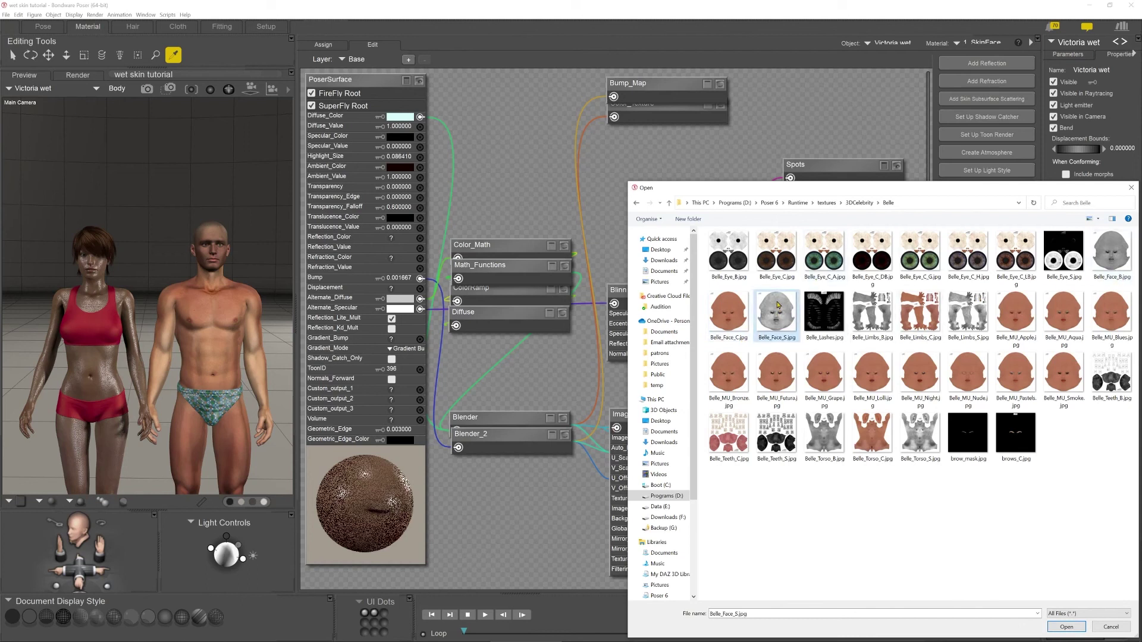
left_click(1067, 628)
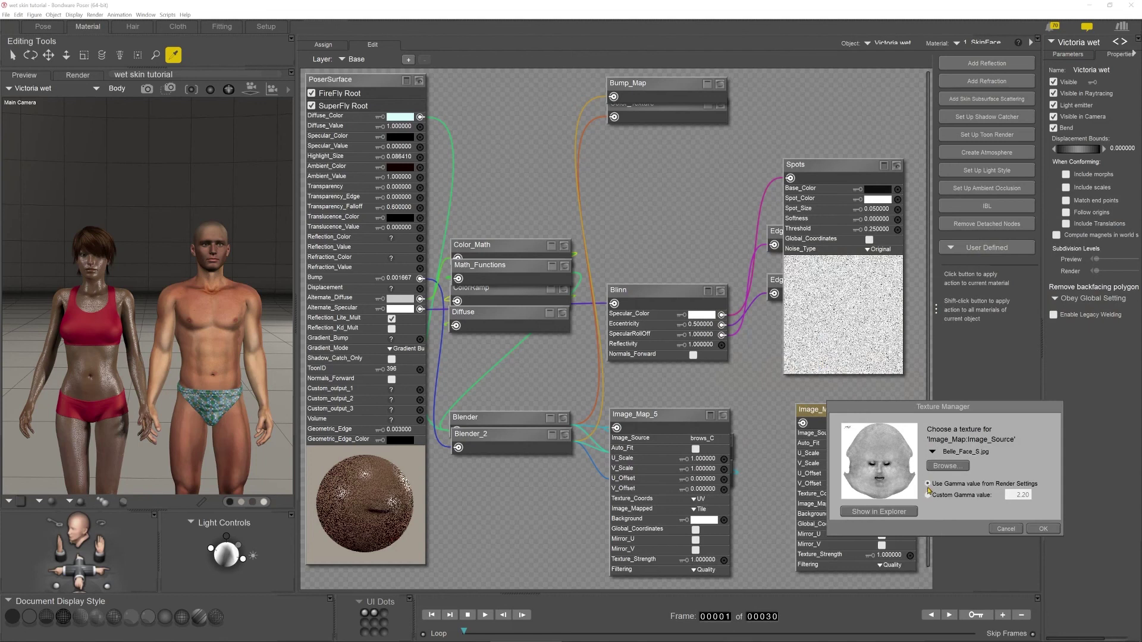
left_click(1044, 531)
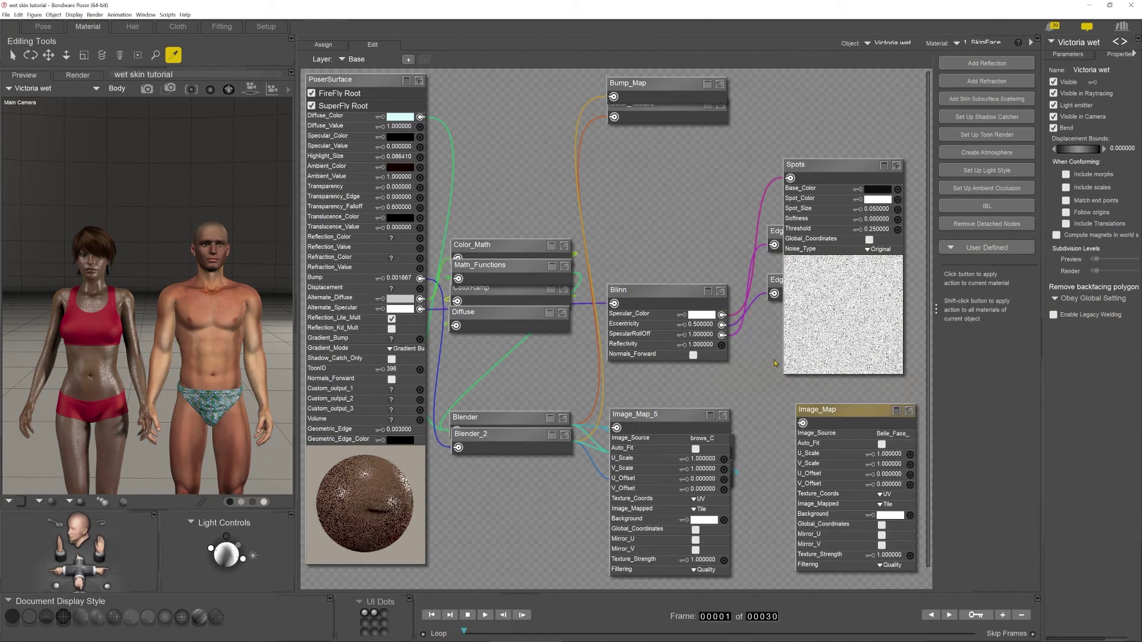
- Add a math blender node between Blinn and Spots, making room for it, and show its preview
left_click_drag(651, 290, 576, 286)
left_click(642, 189)
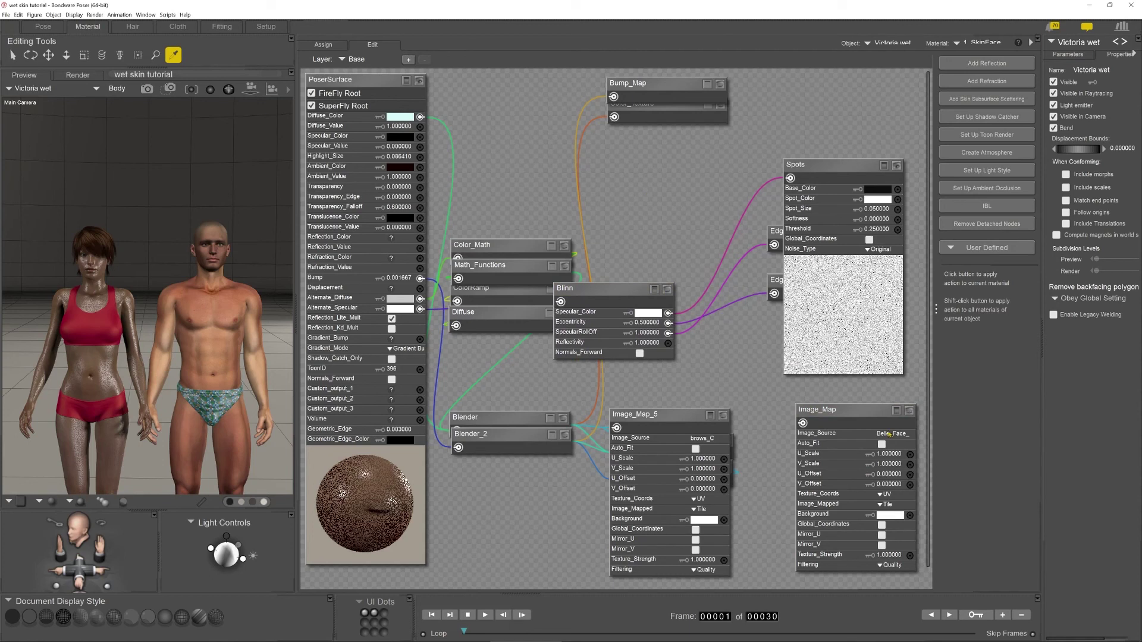
right_click(697, 160)
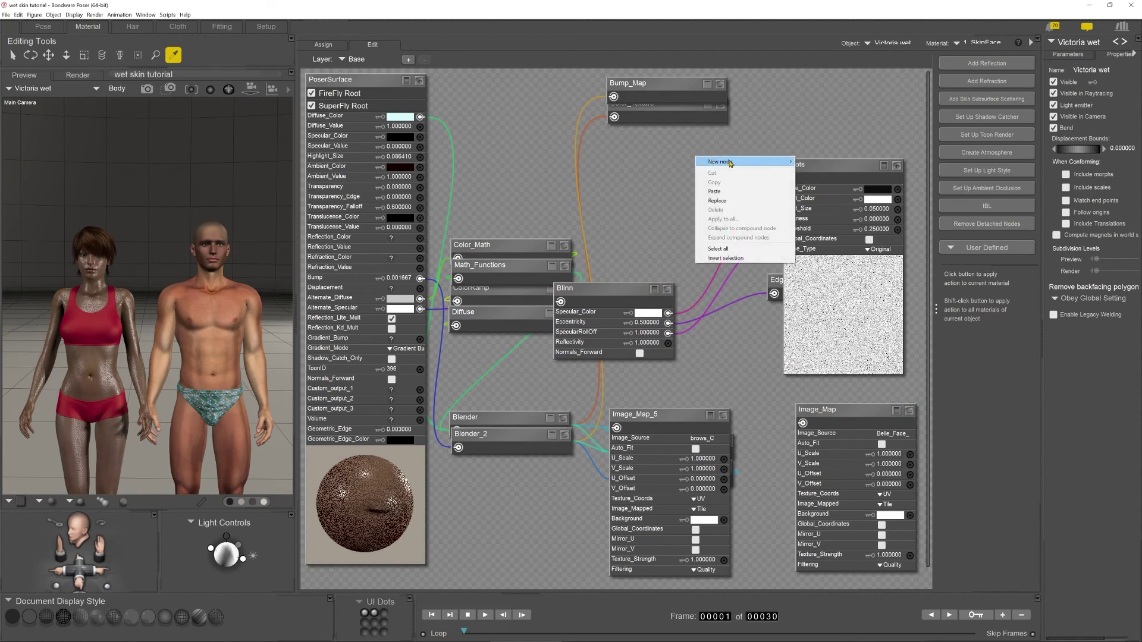
mouse_move(730, 163)
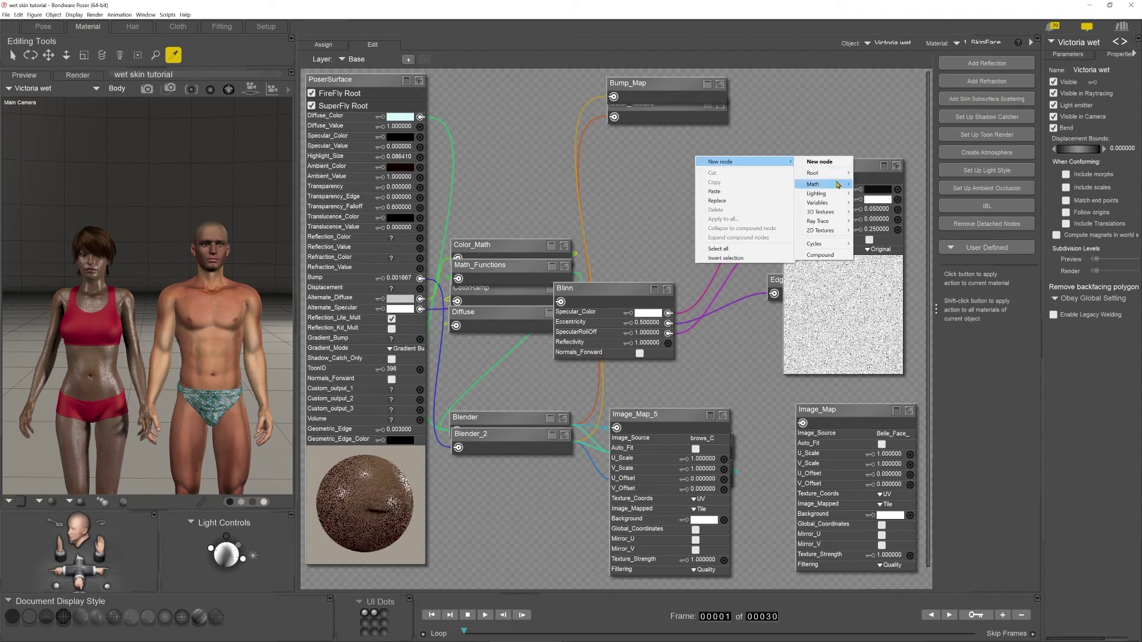
mouse_move(838, 185)
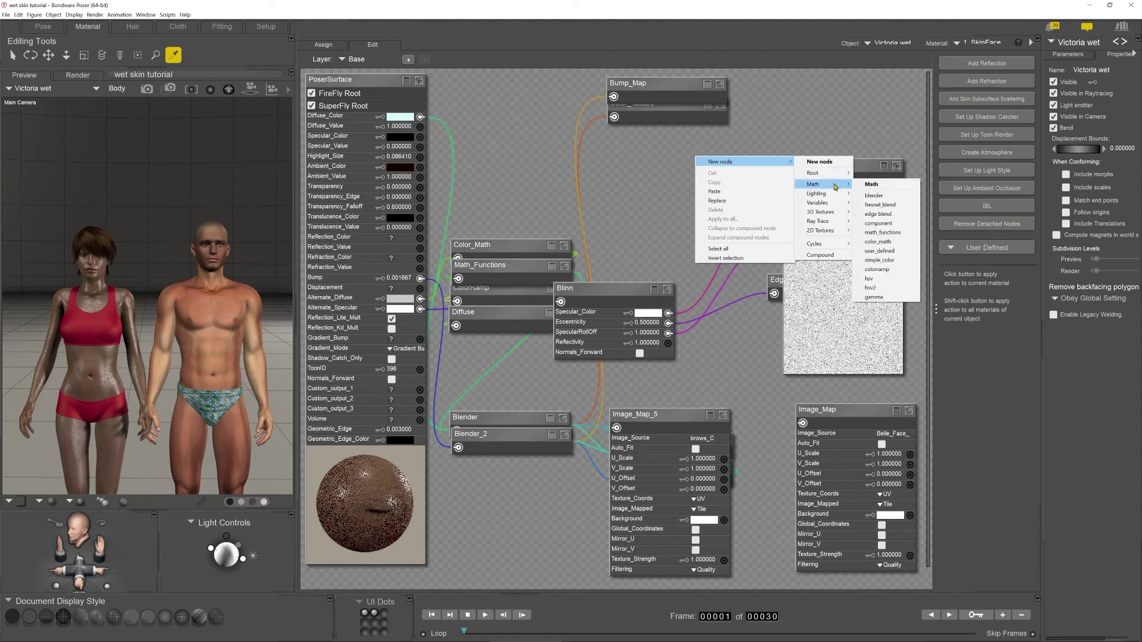
left_click(891, 196)
left_click_drag(756, 169, 649, 171)
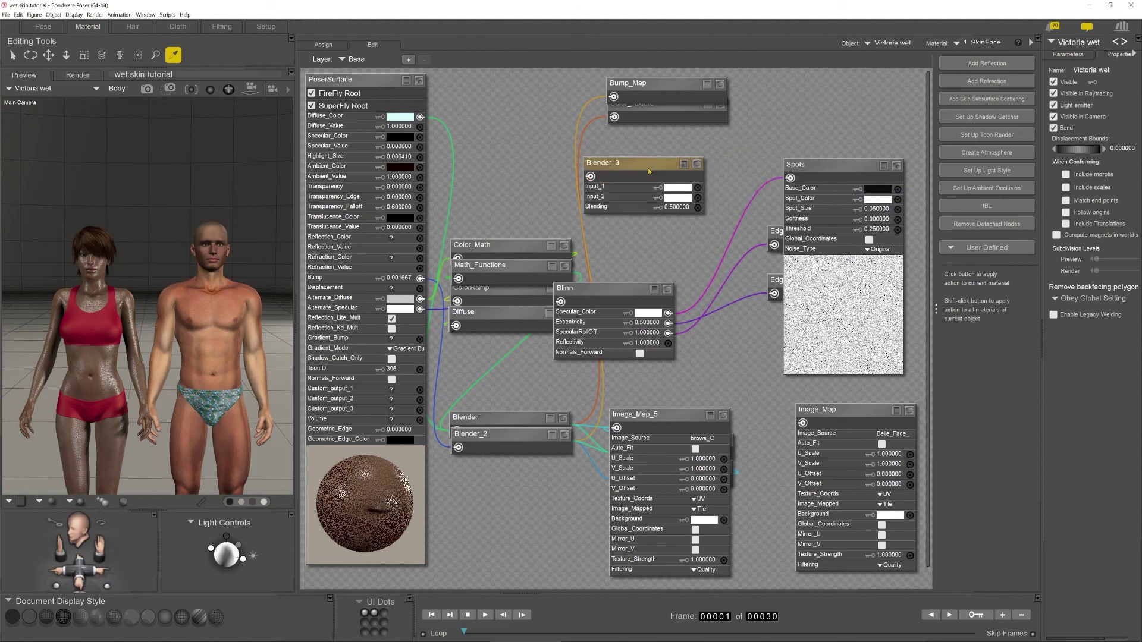
left_click(697, 164)
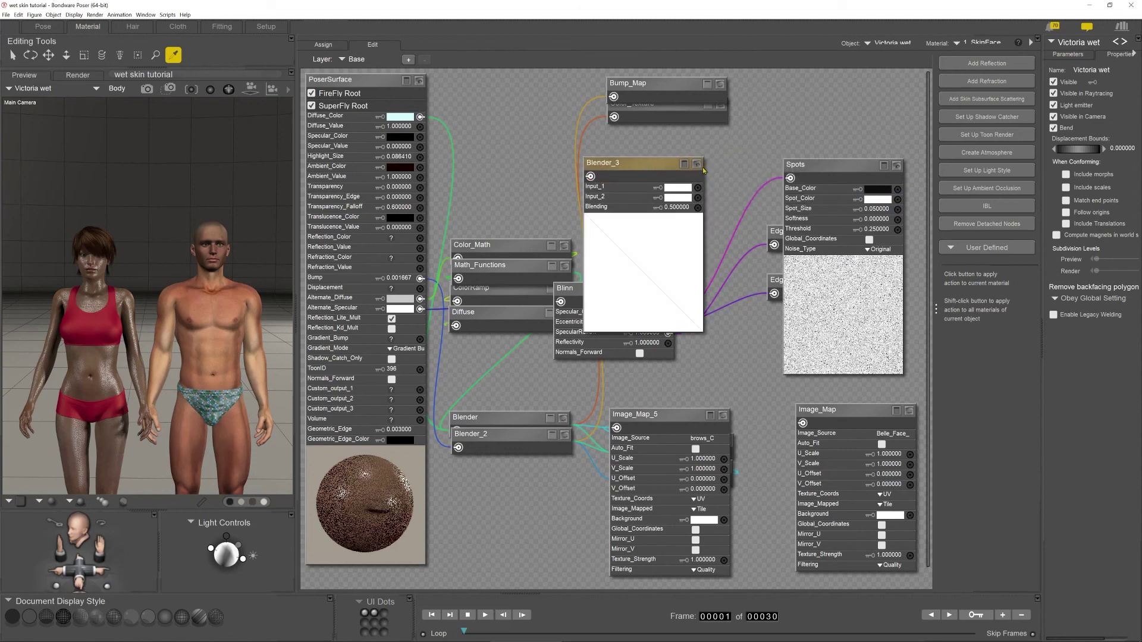
- Connect Spots to Input_1 and the face Image_Map to Input_2 of the new Blender node, and show the Image_Map's preview
left_click_drag(789, 178, 698, 188)
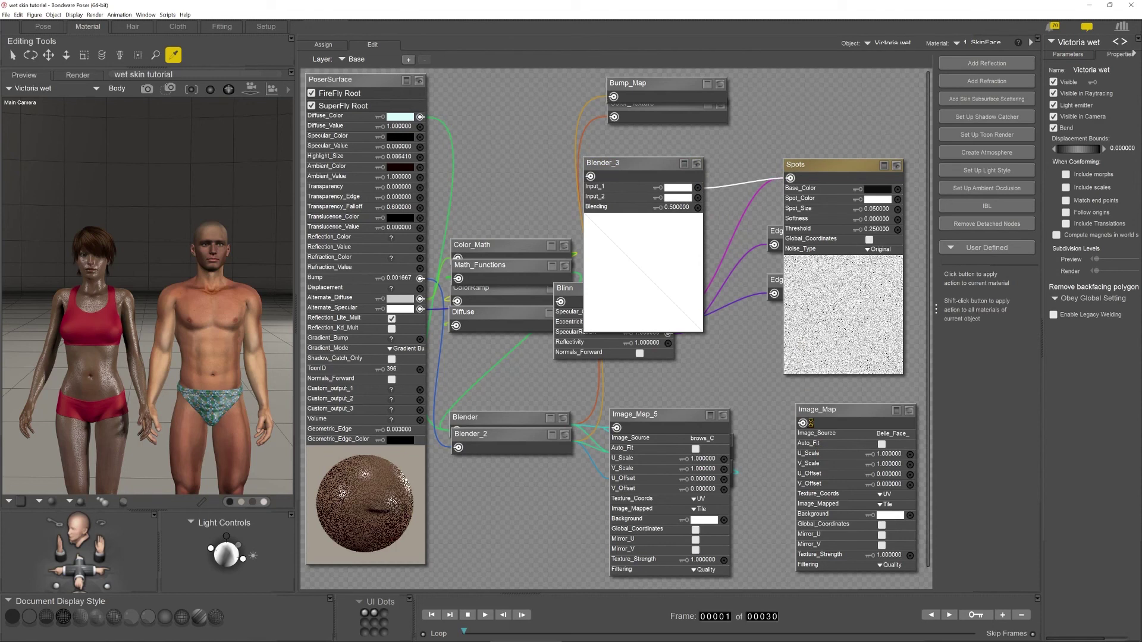
left_click_drag(800, 422, 699, 198)
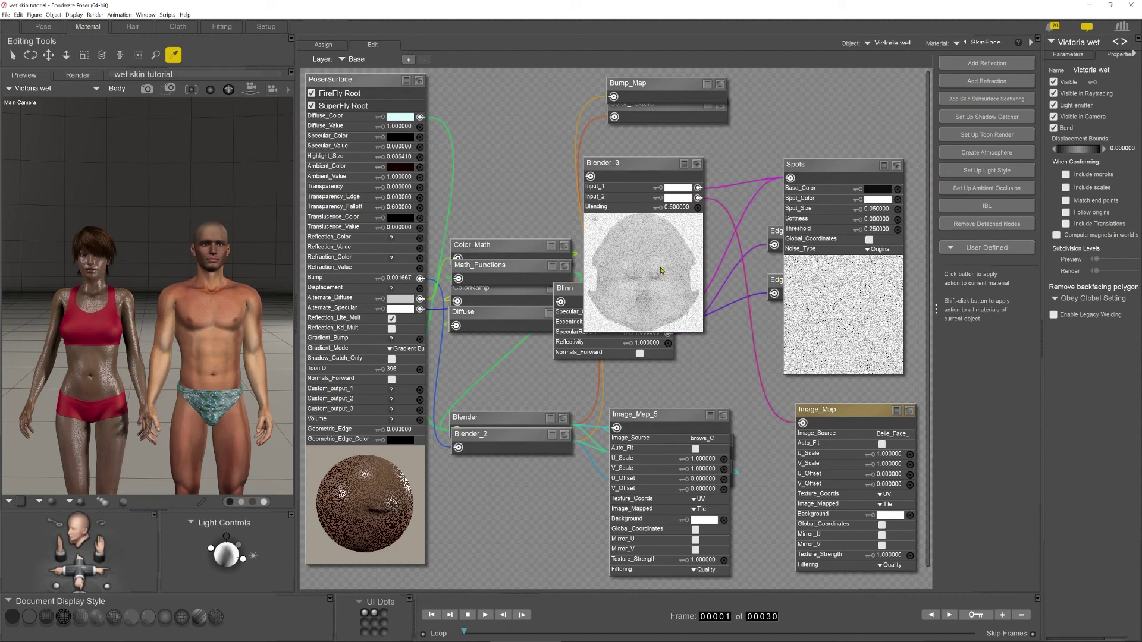
left_click(908, 410)
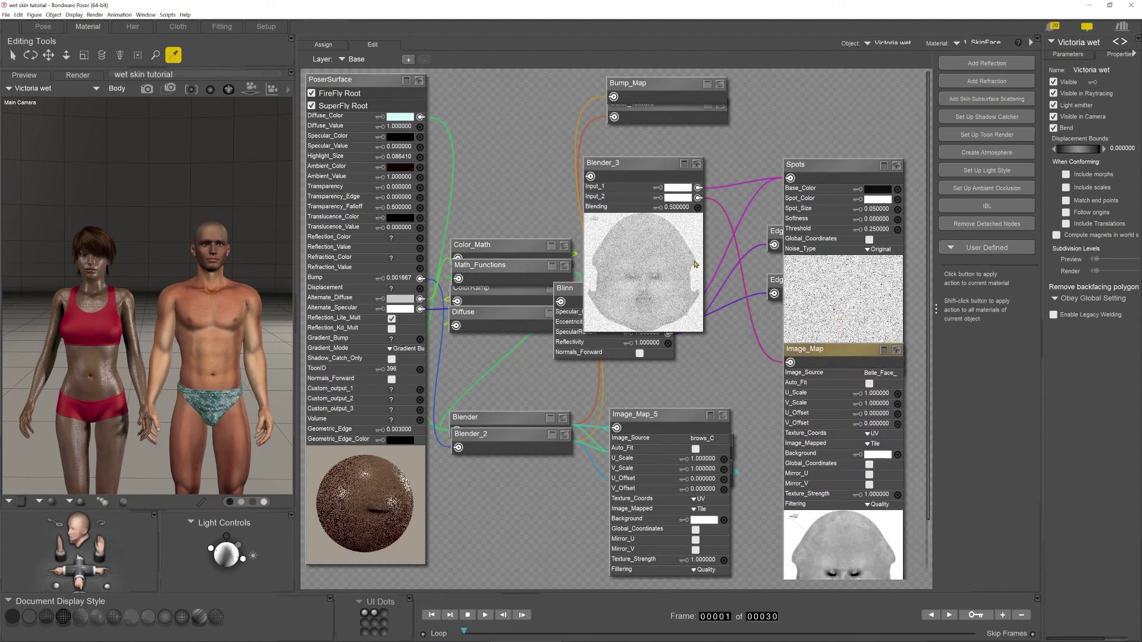
- Move the new Blender node between Blinn and Spots and connect it to Blinn's Specular_Color
left_click_drag(642, 168, 679, 176)
left_click_drag(784, 242, 787, 275)
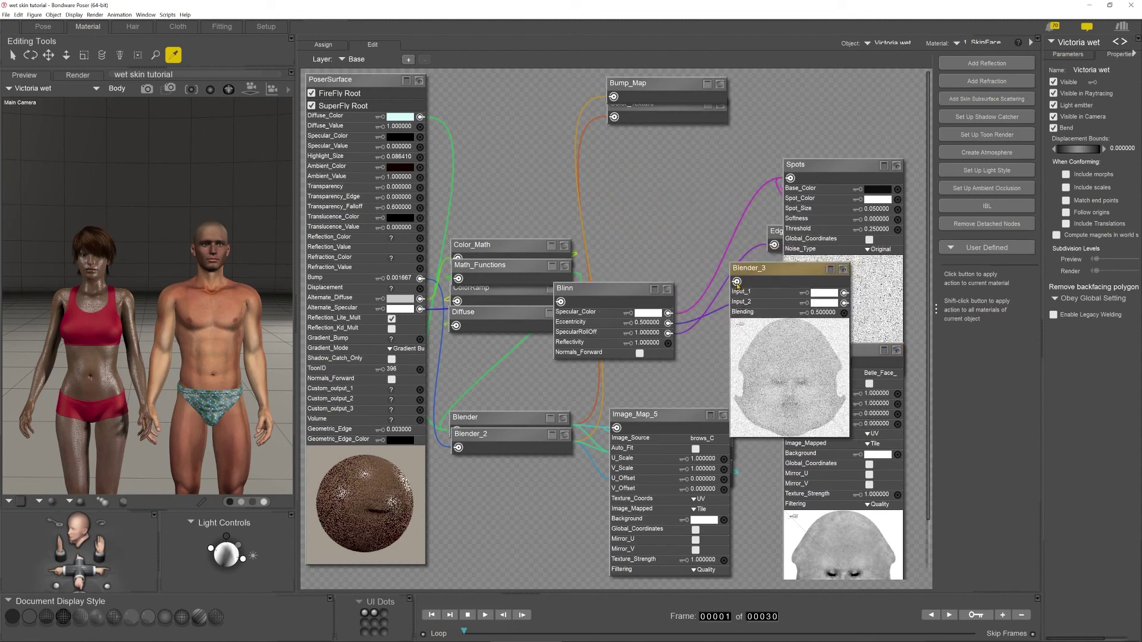
left_click_drag(712, 295, 671, 316)
- Set Blending to 1 on the Blender node feeding Blinn, leaving its Input_2 colour white
left_click(822, 312)
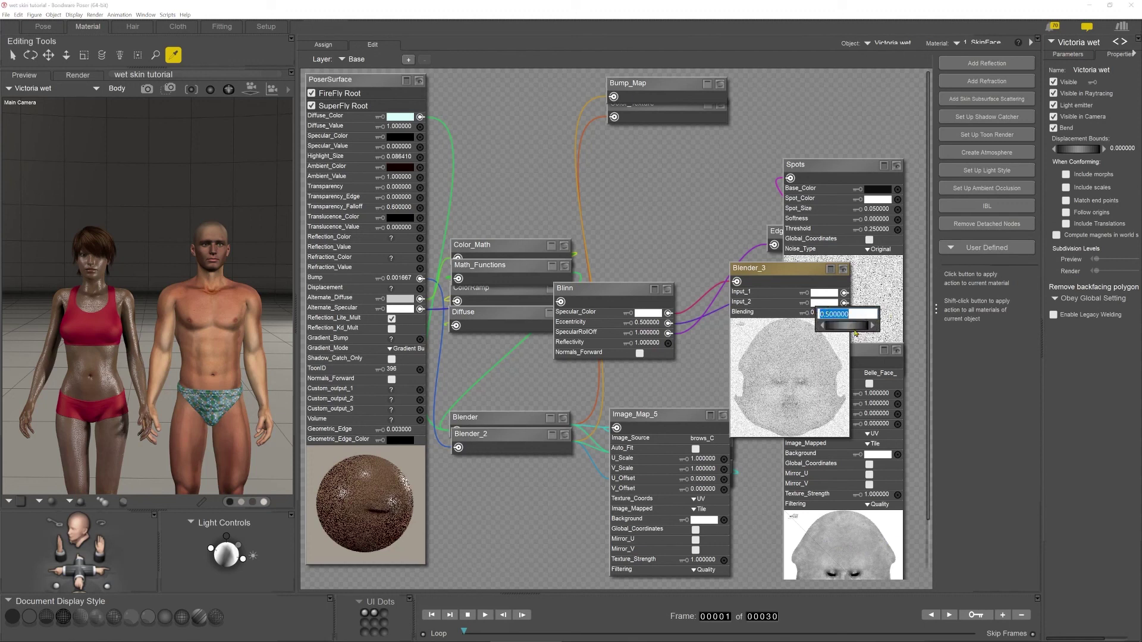
key("Return")
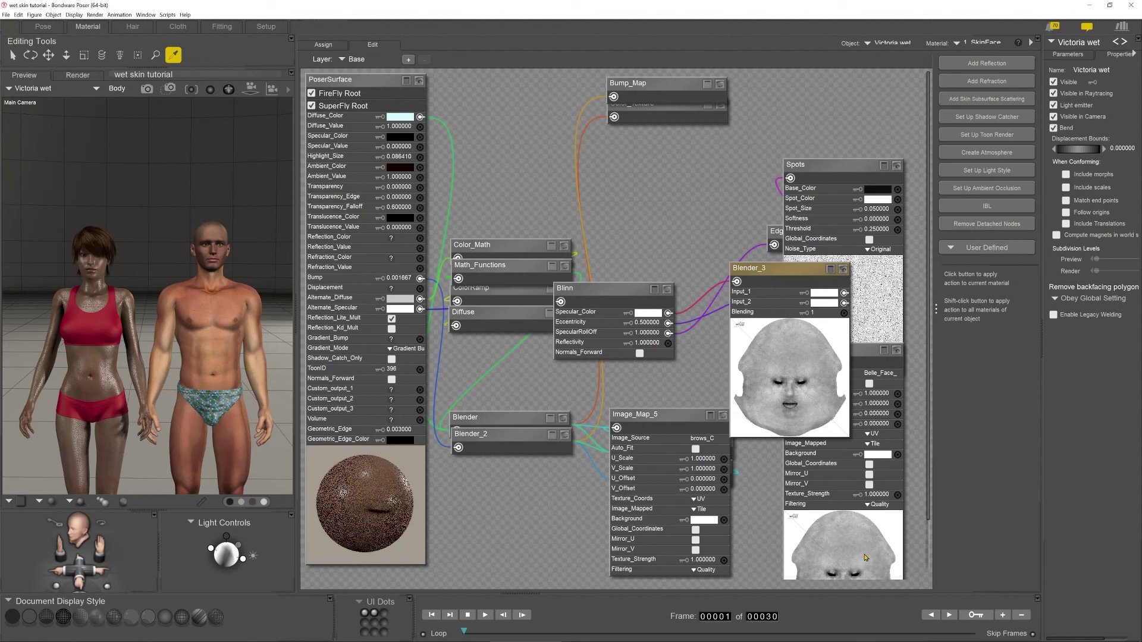
left_click(820, 304)
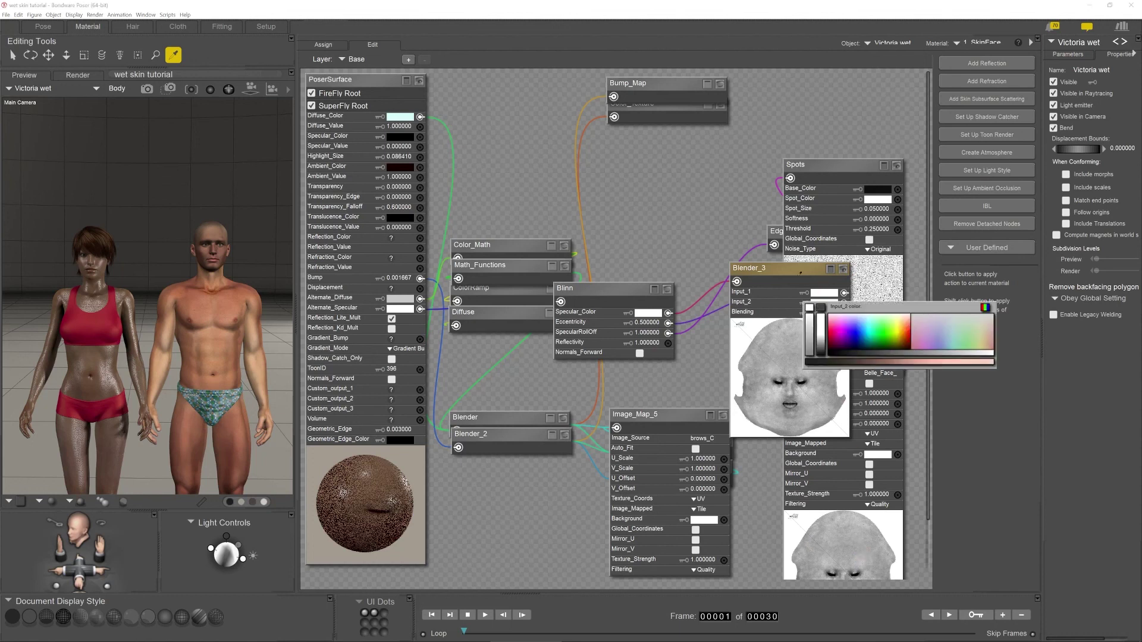
left_click(821, 307)
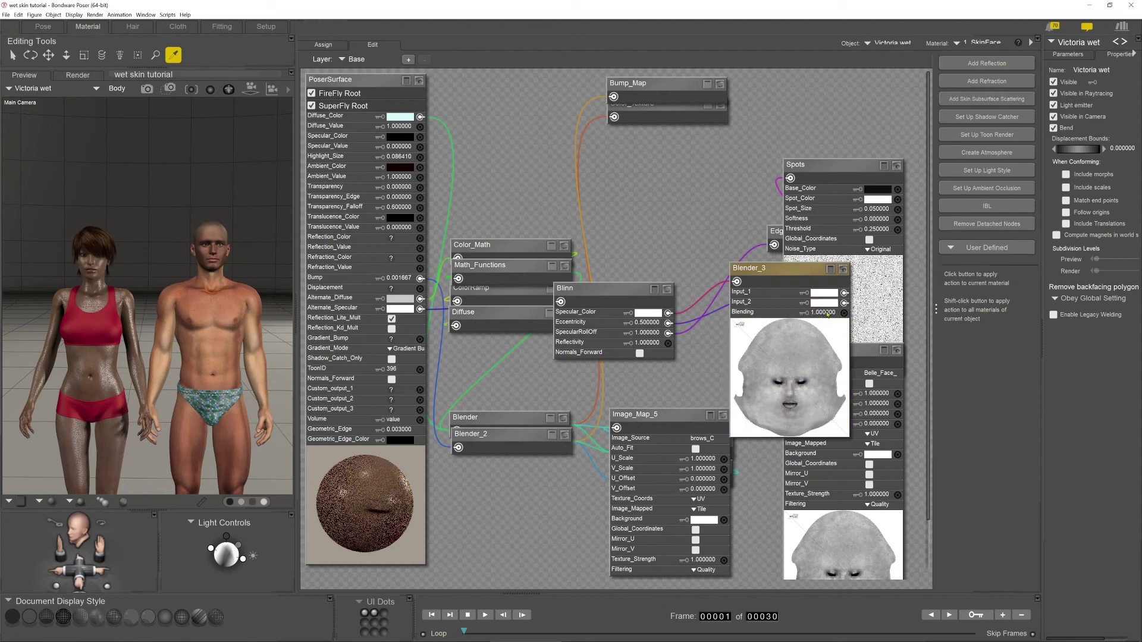
- Set Blending to 0.2 on the Blender_3 node that mixes Spots with the face specular map
left_click(824, 314)
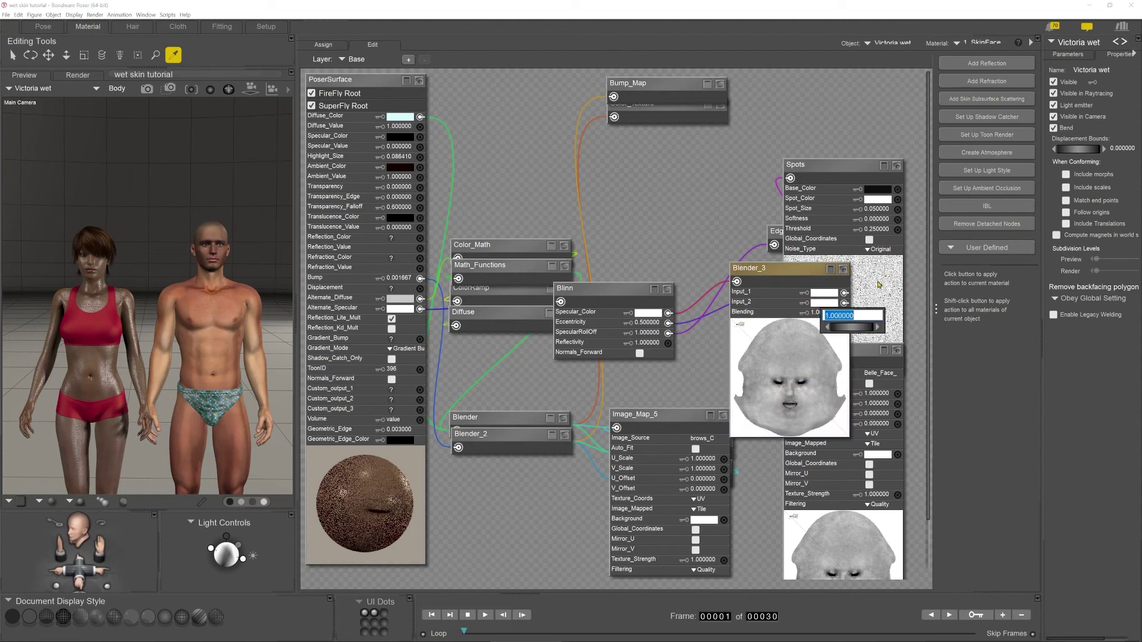
key("BackSpace")
type(".0")
key("Return")
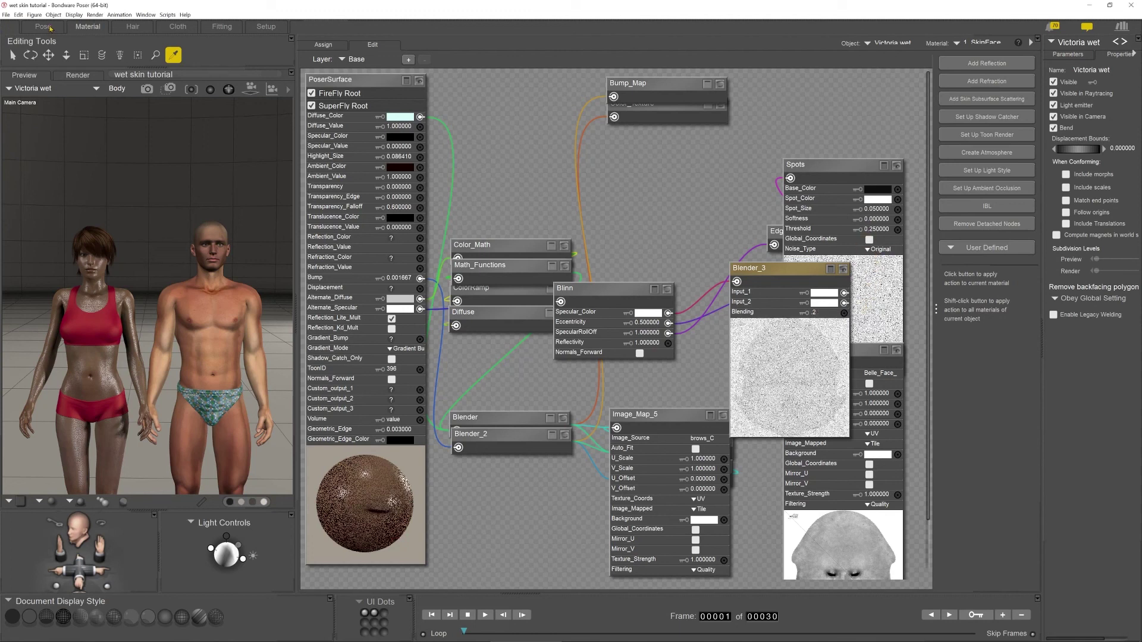
- Area-render Victoria's head in the Pose room from the Main Camera, and render her face close up from the Face Camera
left_click(42, 26)
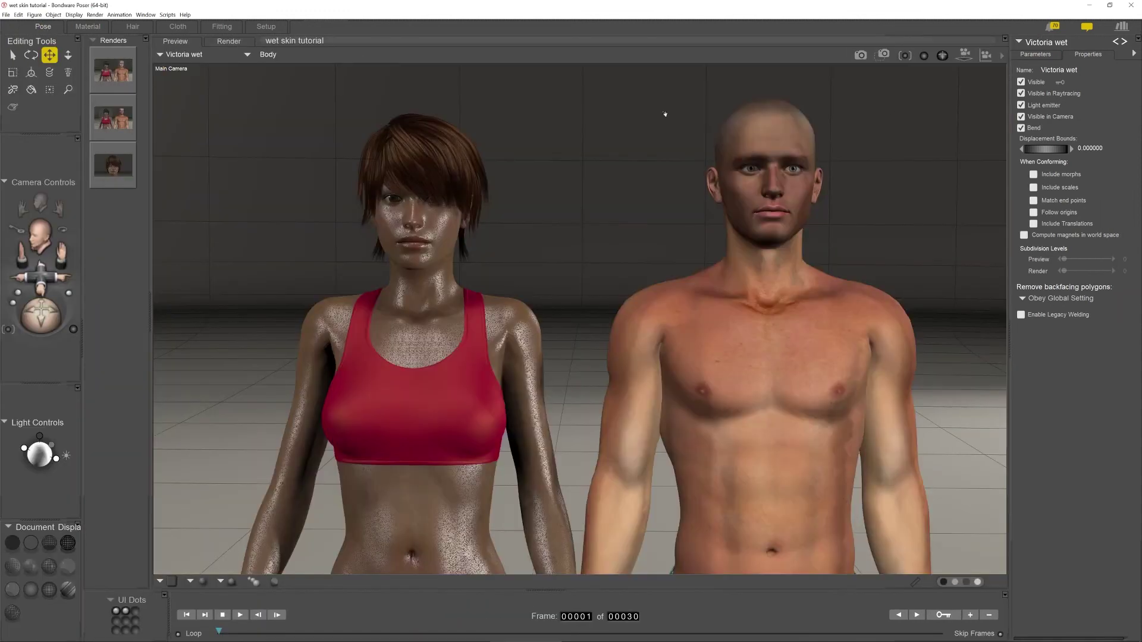
left_click(882, 56)
left_click_drag(505, 110, 349, 288)
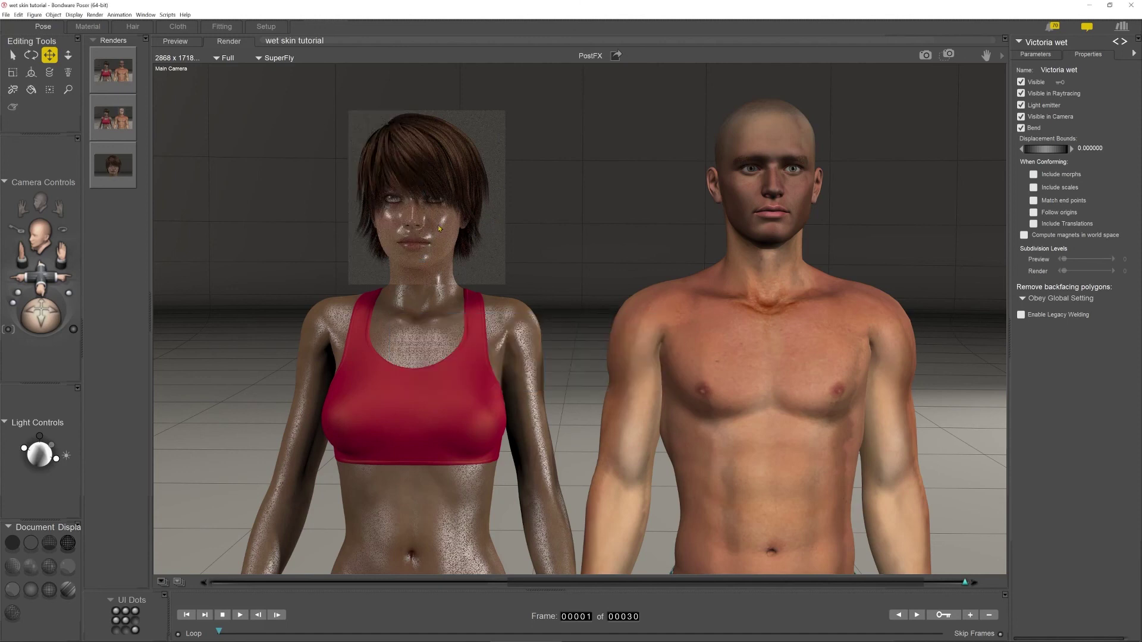
left_click(39, 201)
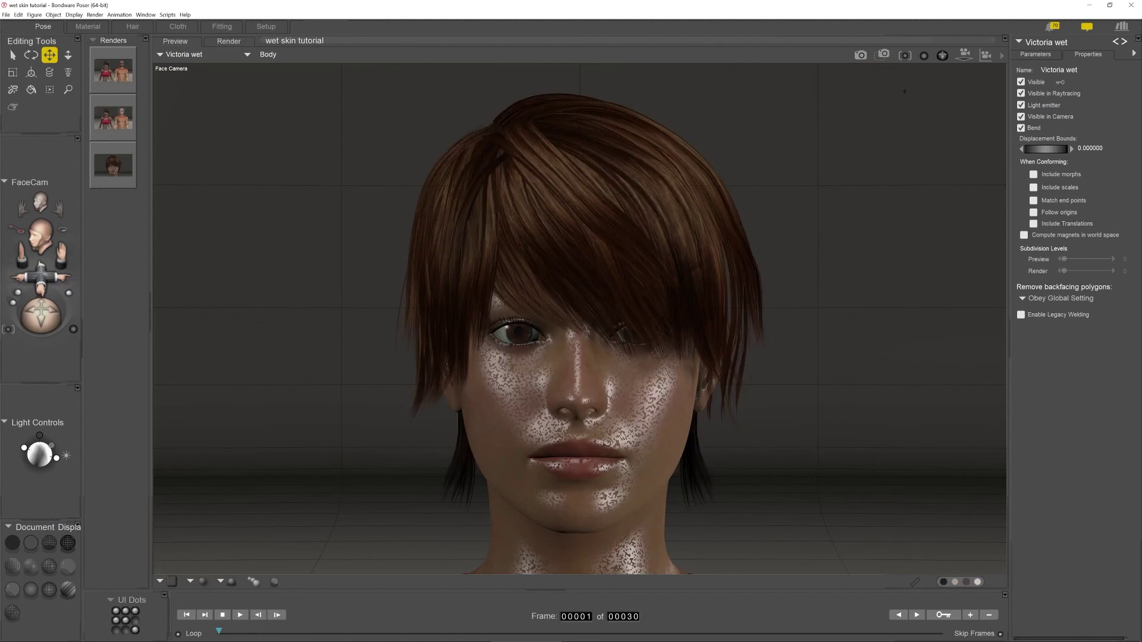
left_click_drag(767, 215, 403, 536)
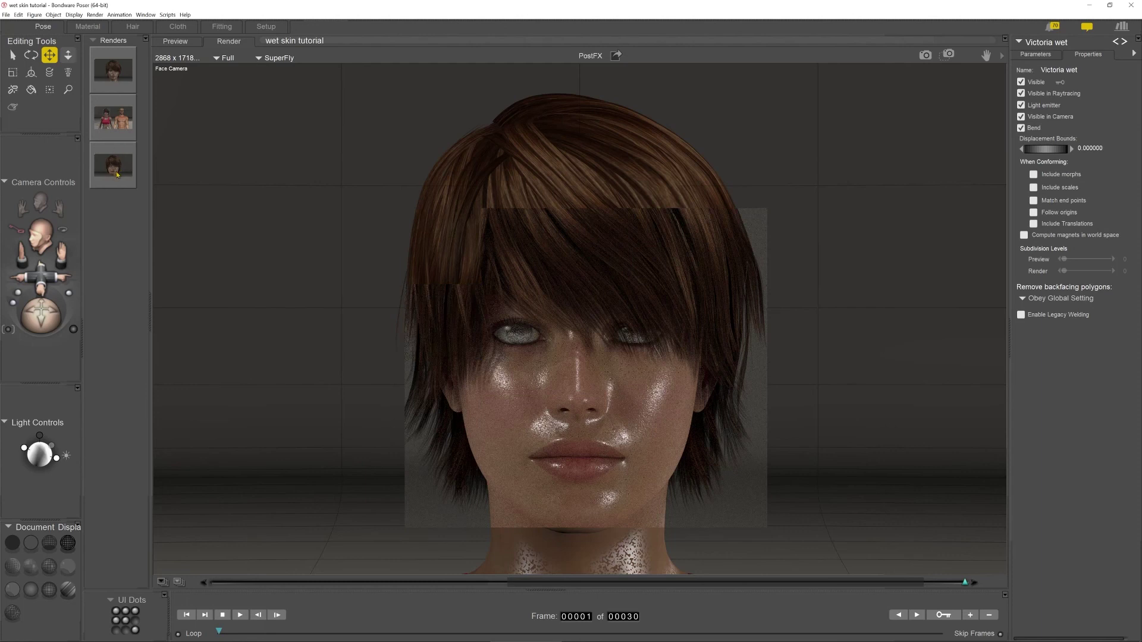
- Set the earlier face render as the compare image and wipe partway across the new render to compare the skin highlights
right_click(114, 163)
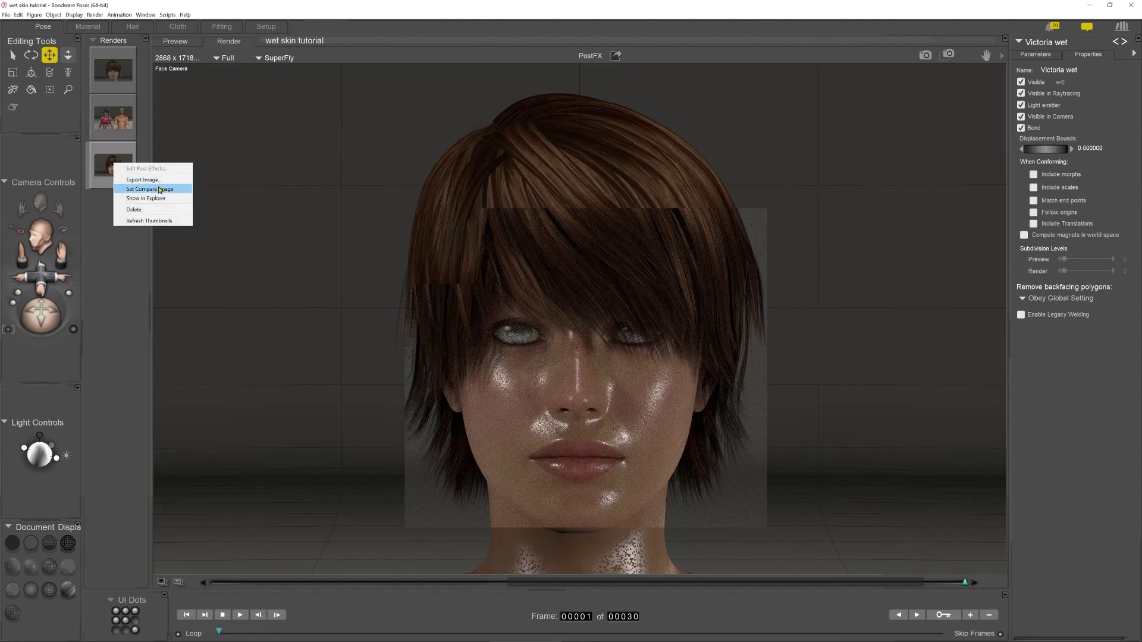
left_click(160, 189)
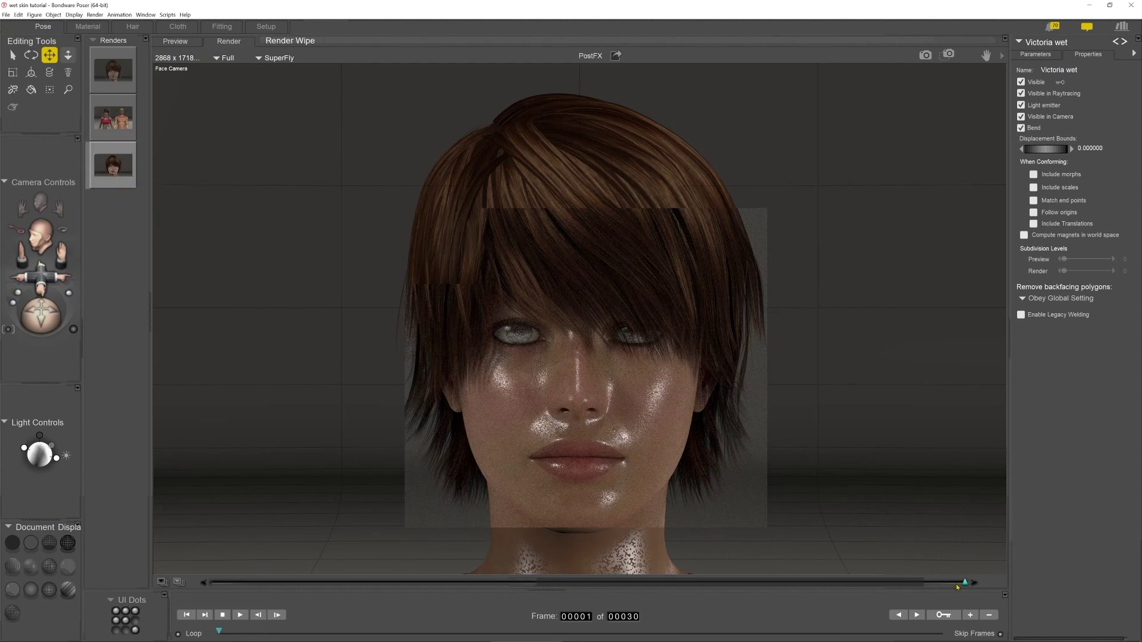
left_click_drag(964, 583, 560, 532)
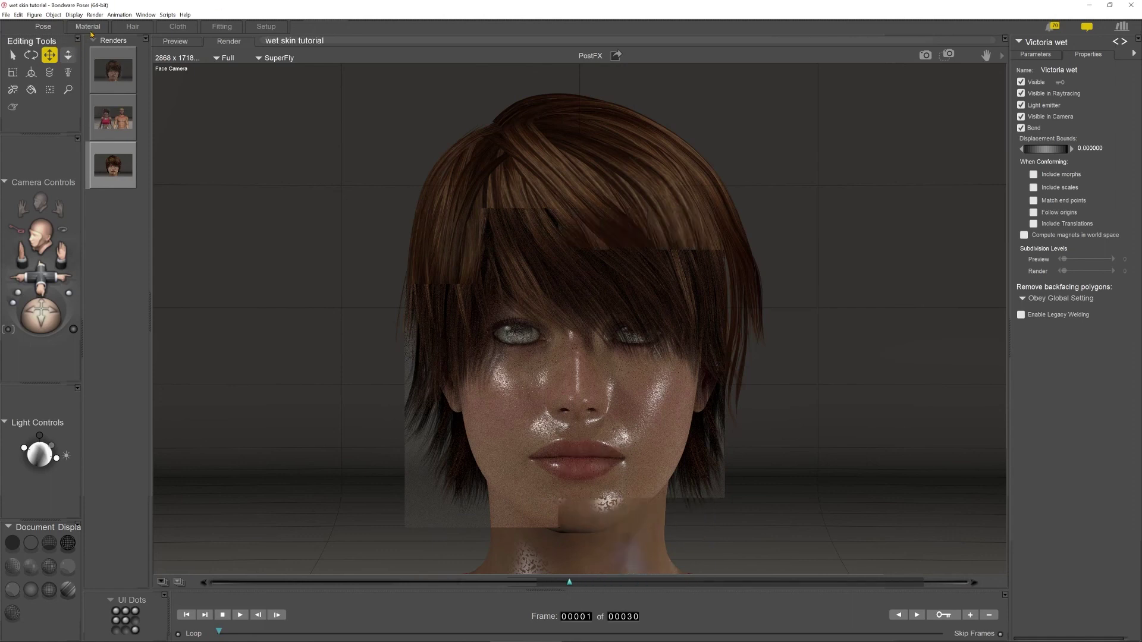
- Pick Victoria's 1_SkinFace material in the Material room and set Blender_3's Blending to 0.5
left_click(91, 29)
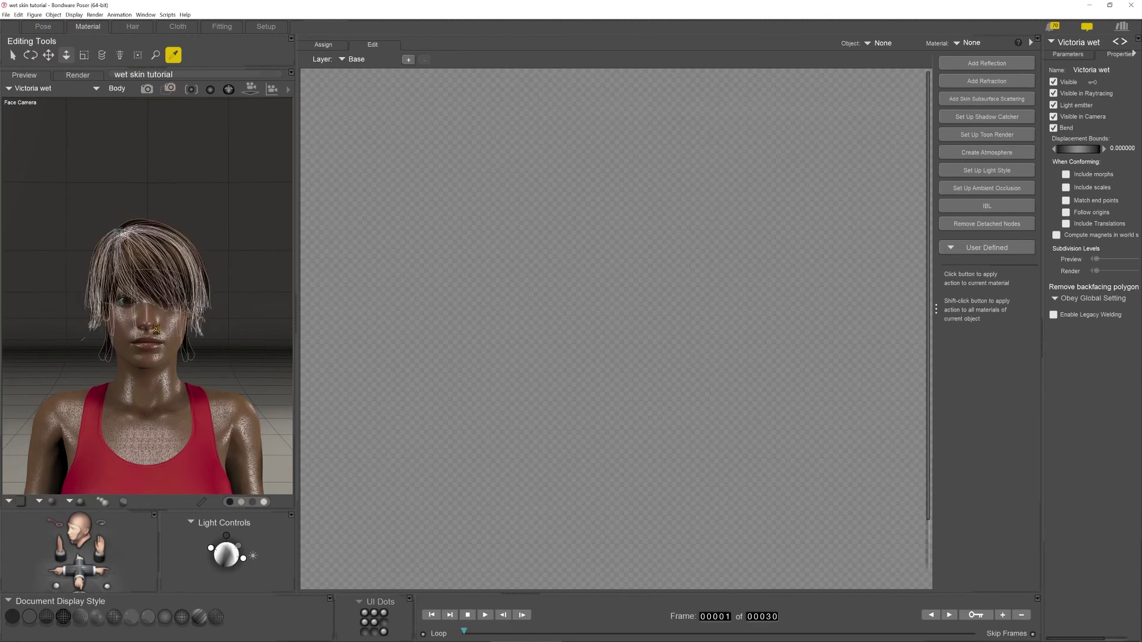
left_click(162, 333)
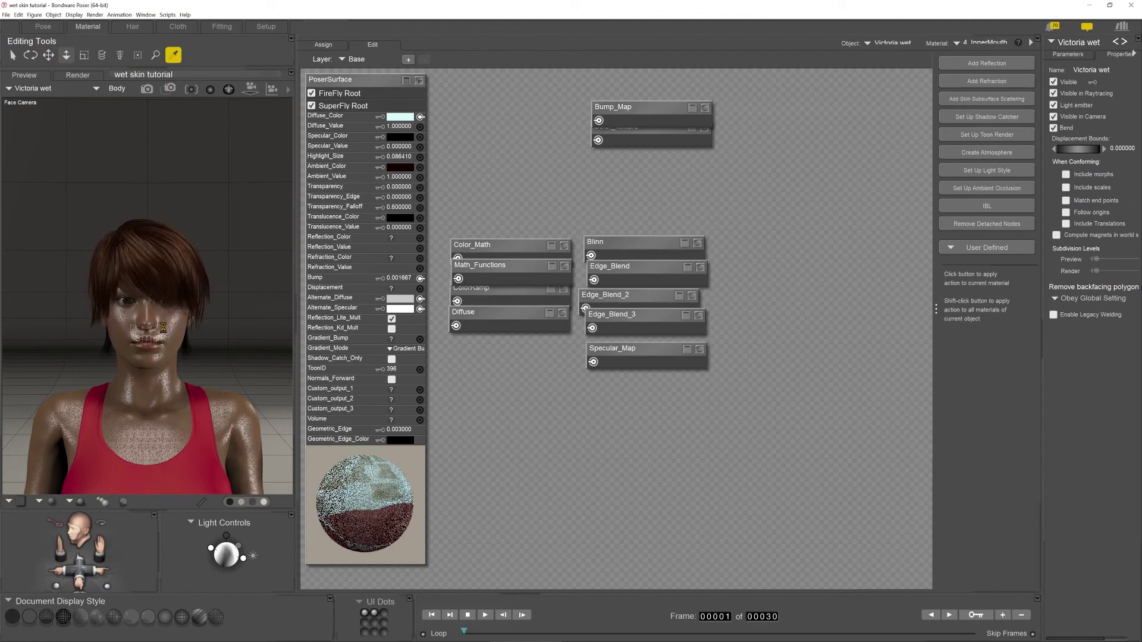
left_click(109, 316)
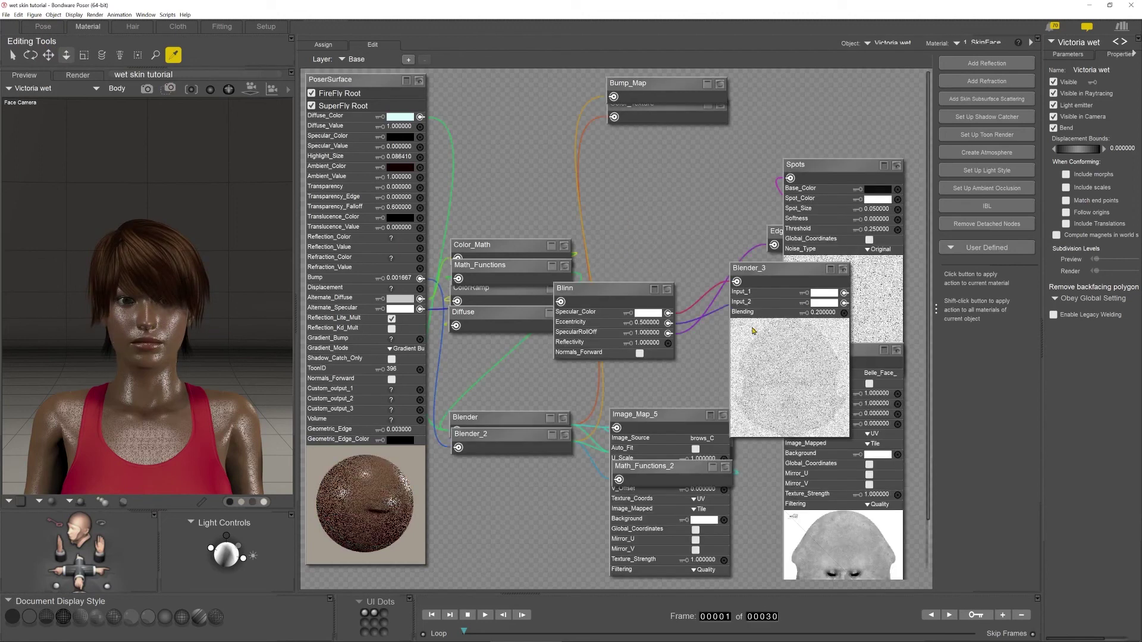
left_click(842, 312)
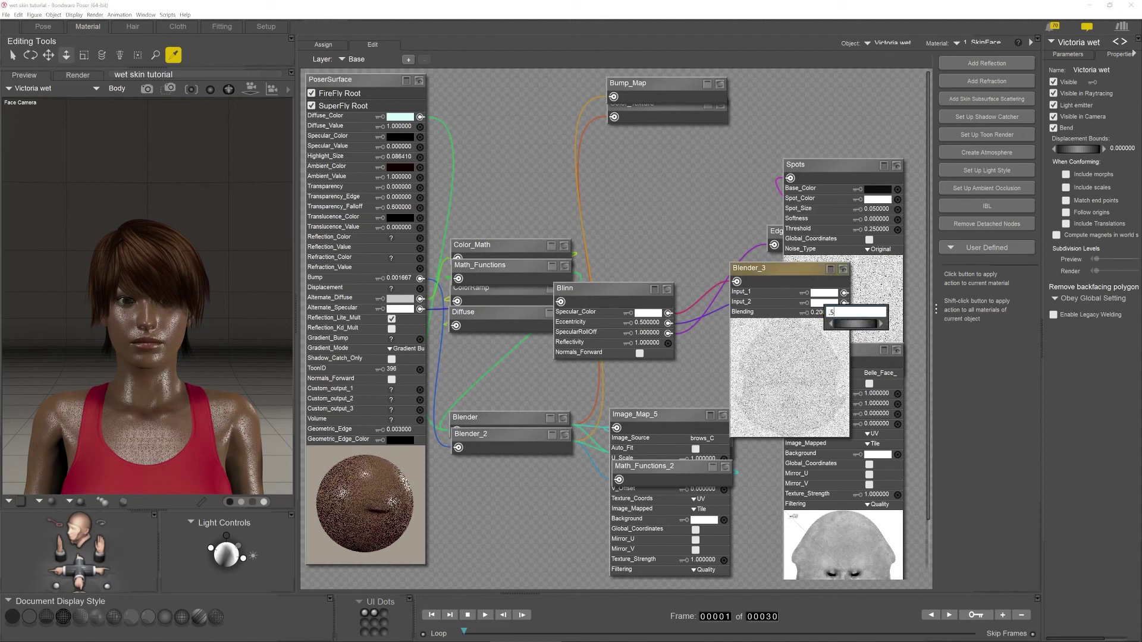
key("Return")
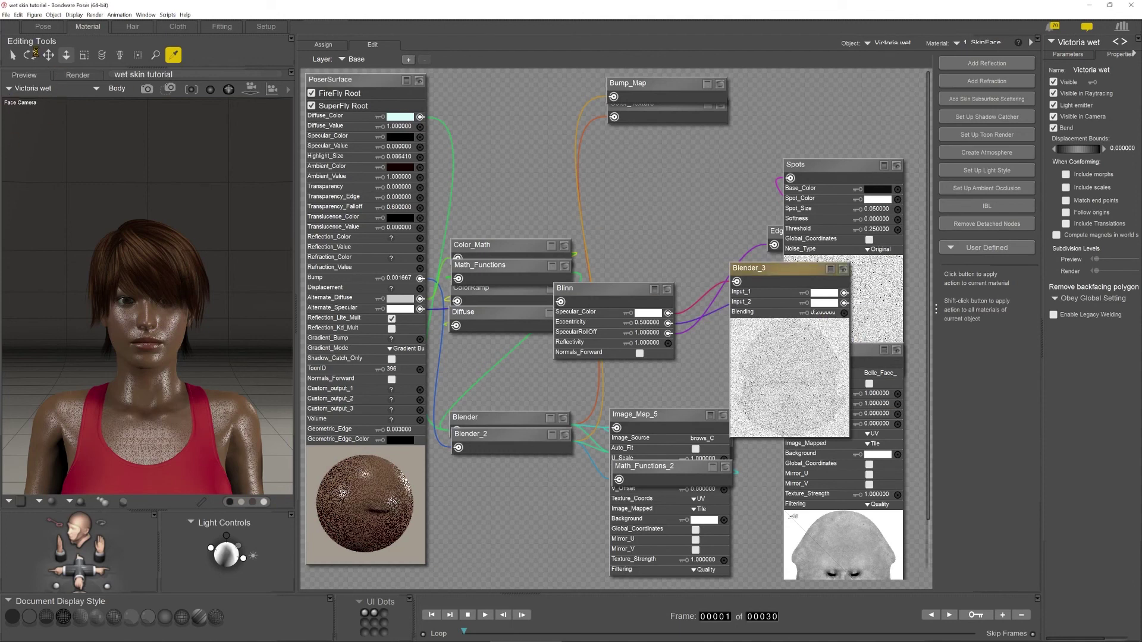
- Return to the Pose room and area-render Victoria's face from the Face Camera with the new blending
left_click(43, 27)
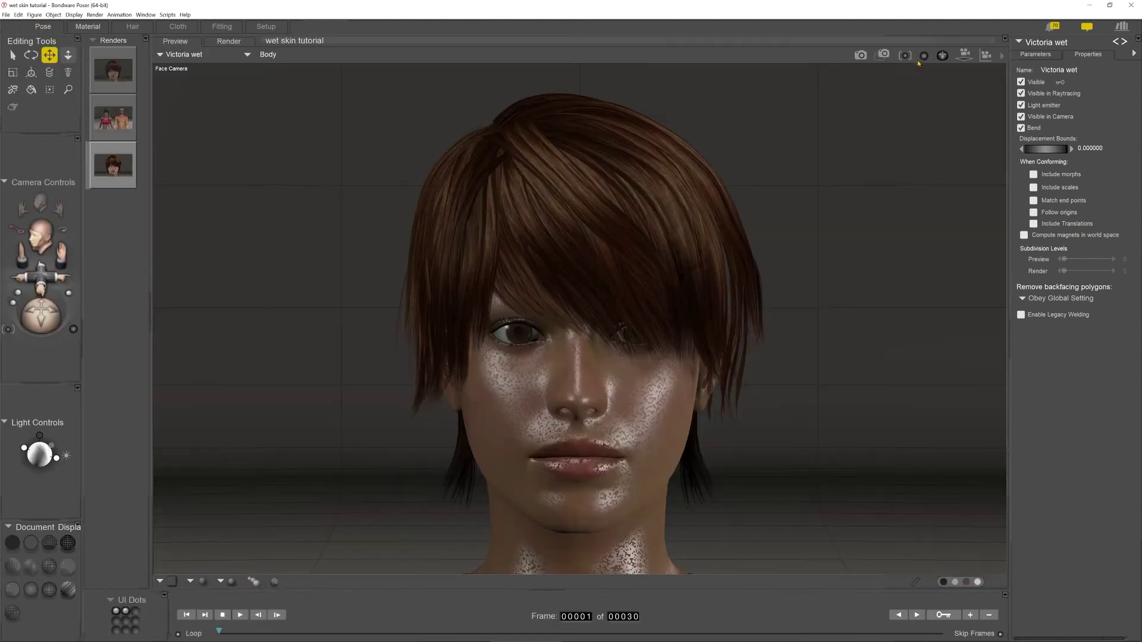
left_click(883, 55)
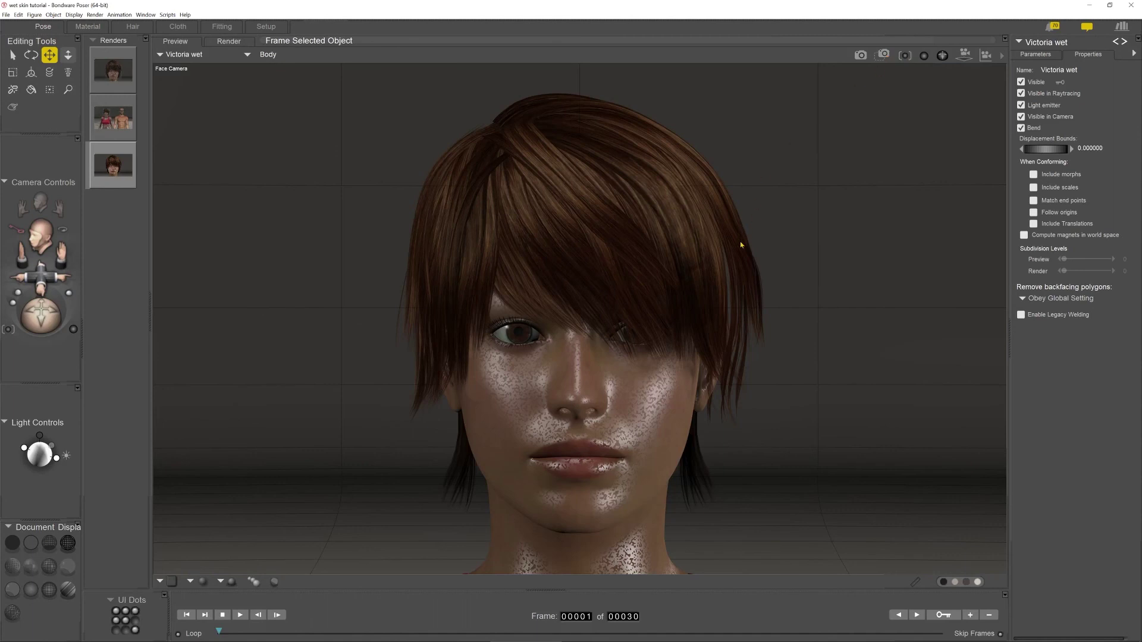
left_click_drag(761, 209, 442, 537)
key("ctrl+r")
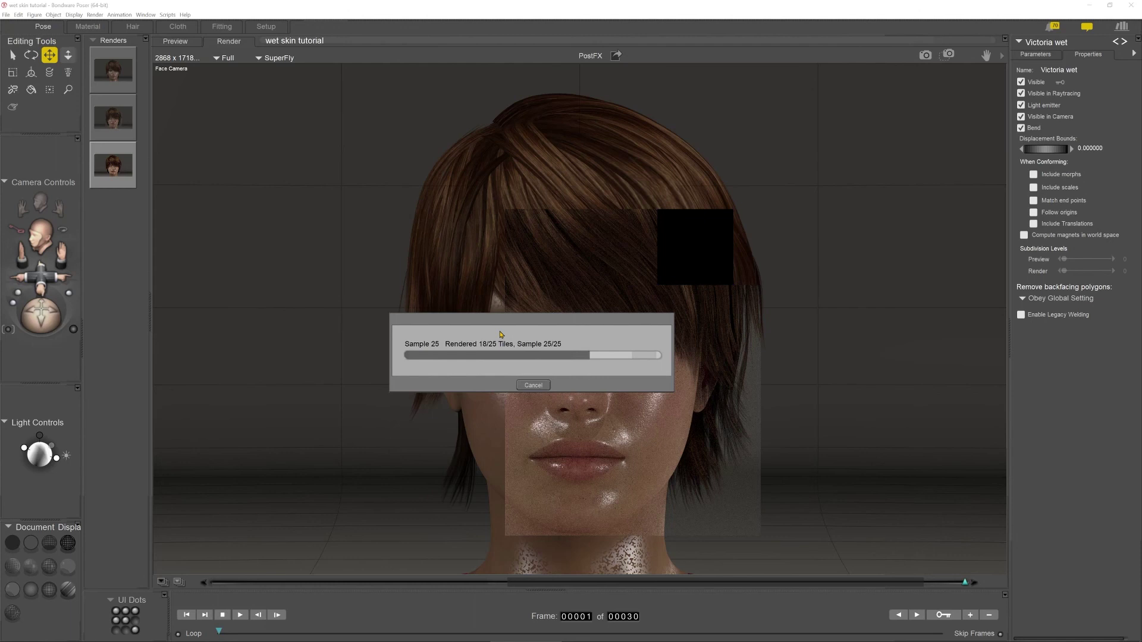
left_click(533, 385)
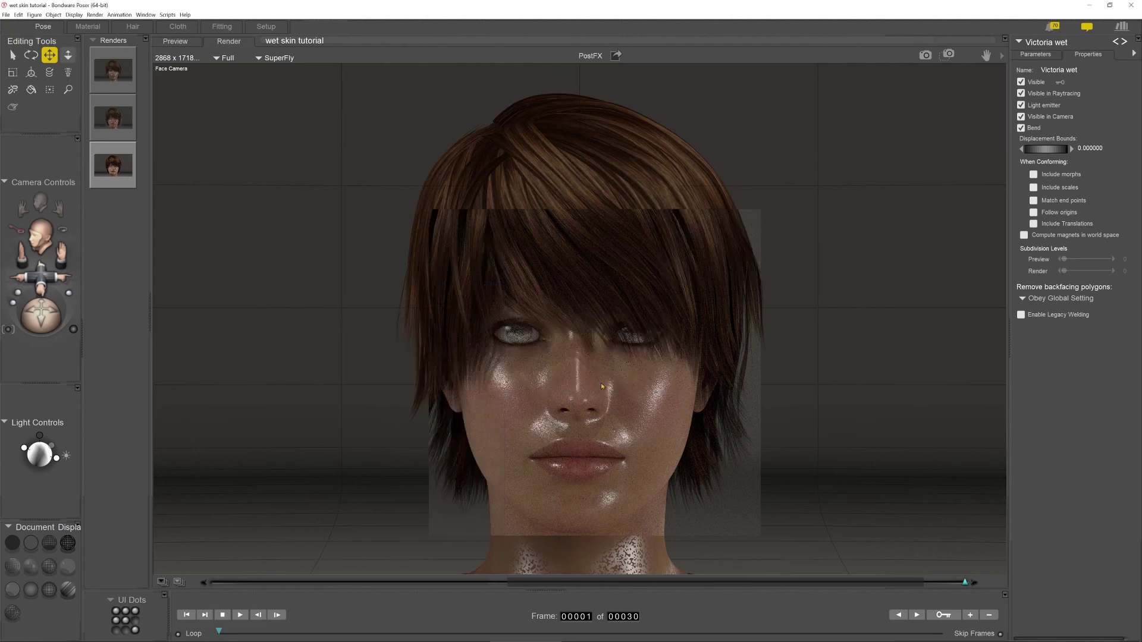
- Compare the new face render with the previous renders by choosing another compare image and wiping across the face
left_click_drag(967, 585, 621, 544)
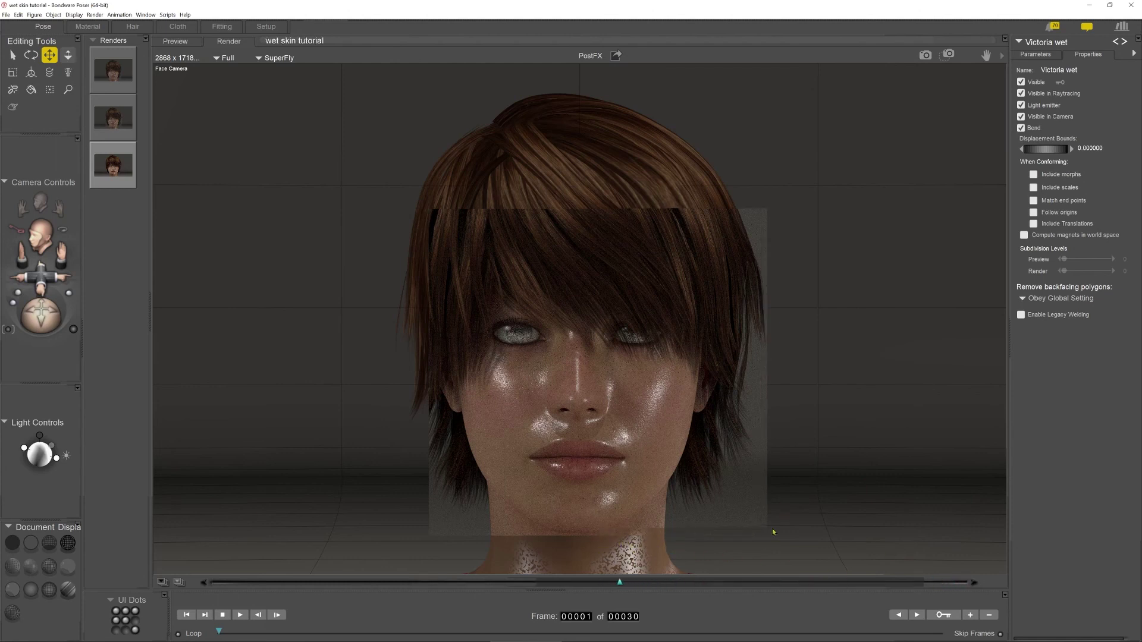
left_click_drag(611, 559, 670, 523)
left_click(108, 81)
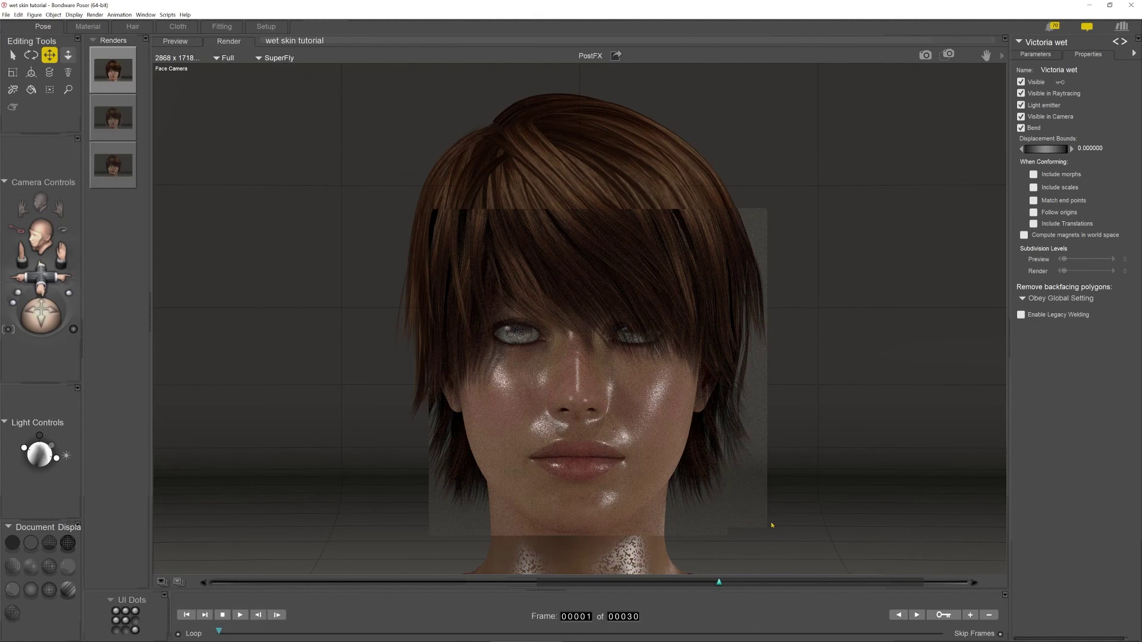
left_click_drag(719, 583, 169, 487)
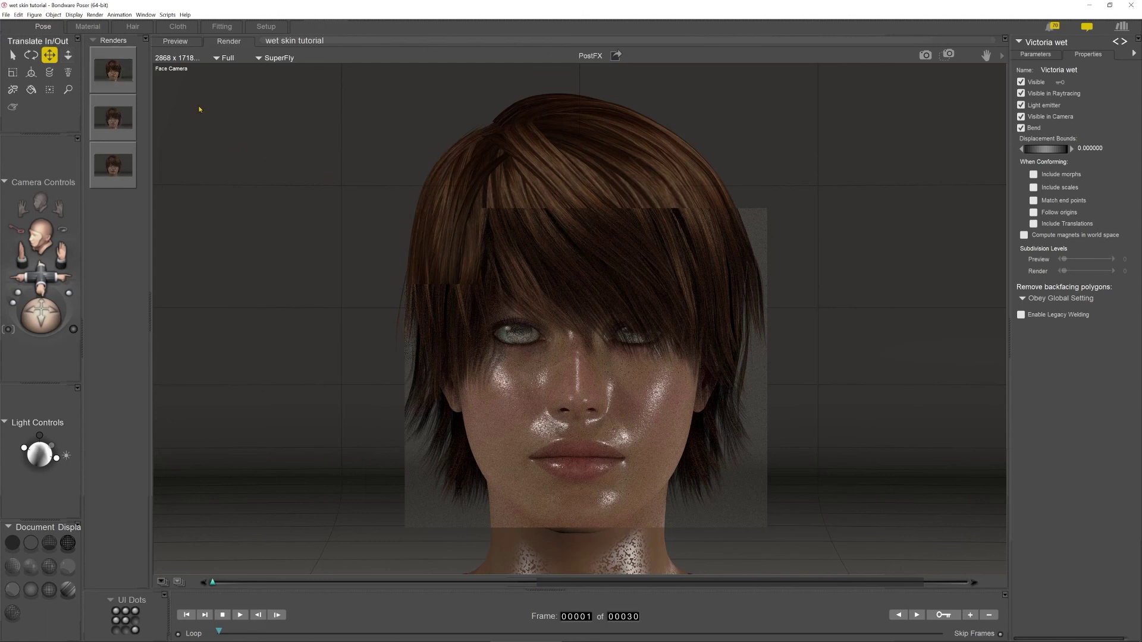
- Reopen Victoria's 1_SkinFace material to review the Spots and specular map blend, and return to the Pose room
left_click(87, 24)
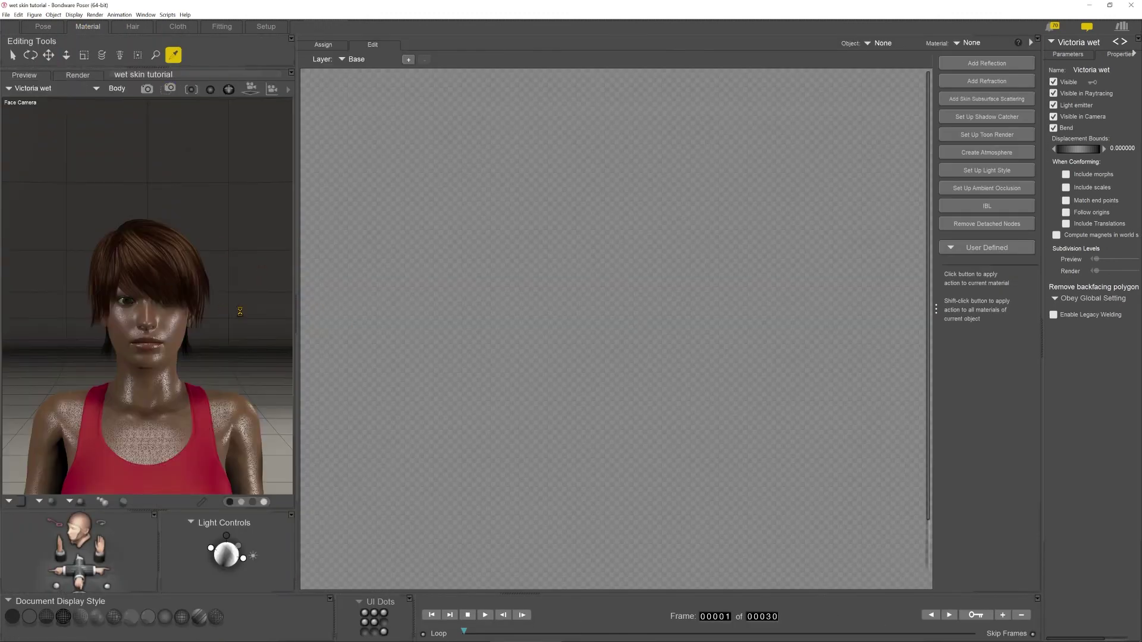
left_click(161, 335)
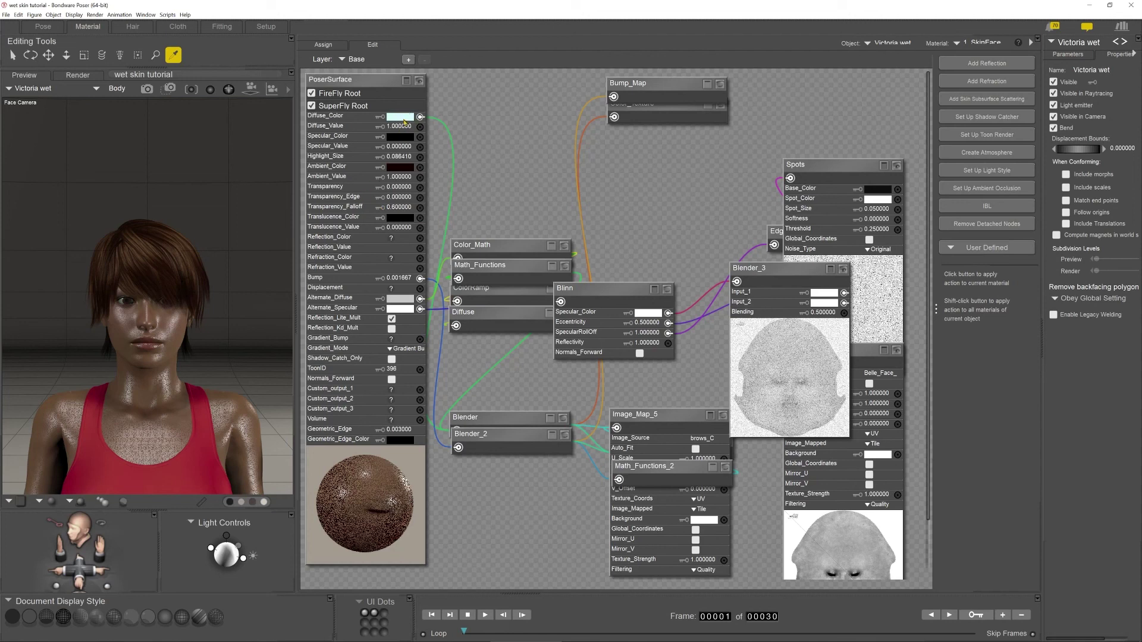
left_click(41, 27)
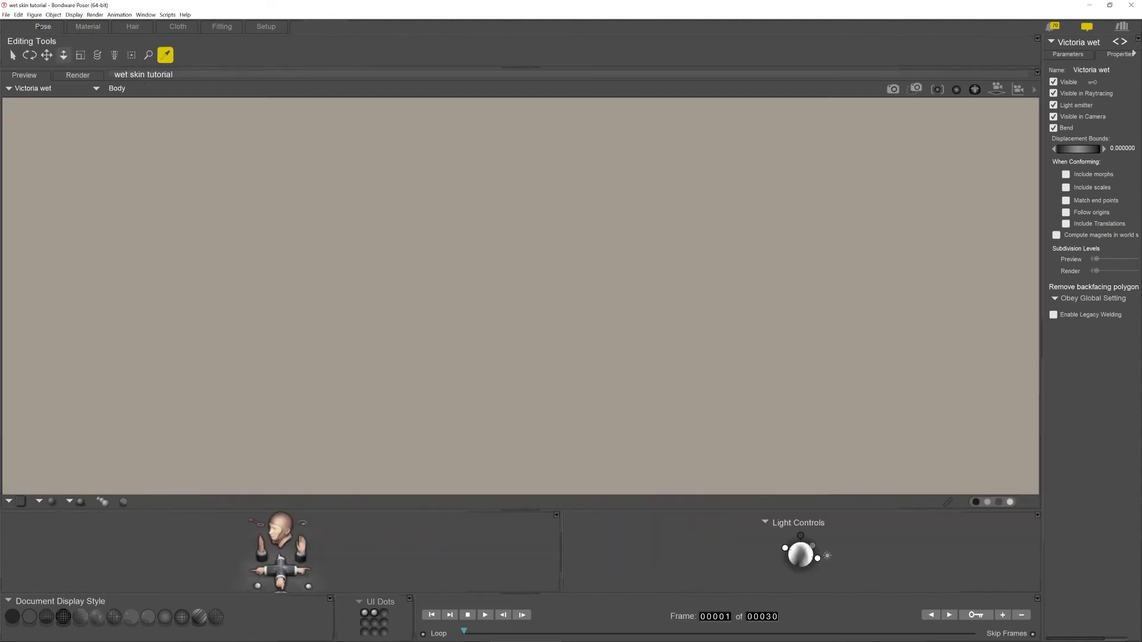